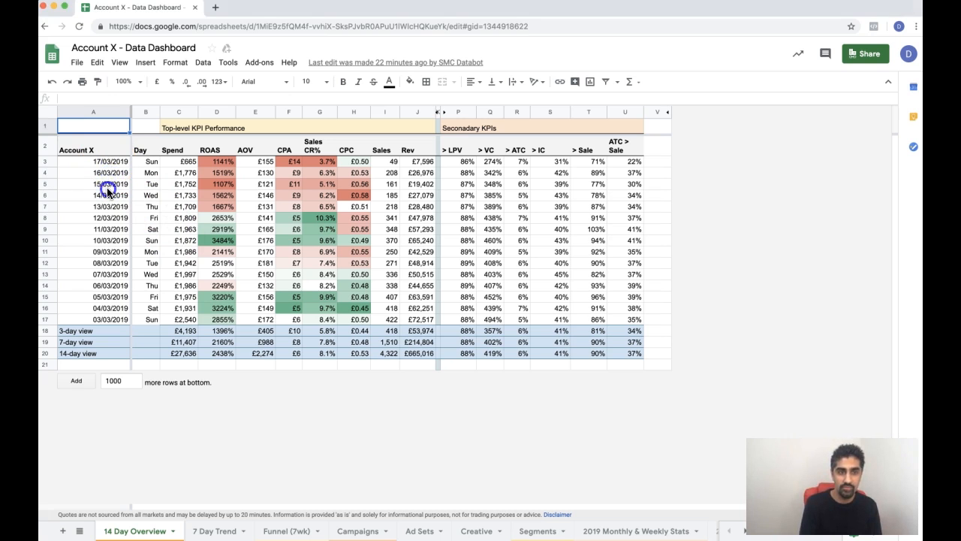
Examine the daily ROAS figures on the 14 Day Overview sheet, and check ROAS, CPA, Sales CR% and CPC for 13/03/2019.
click(109, 319)
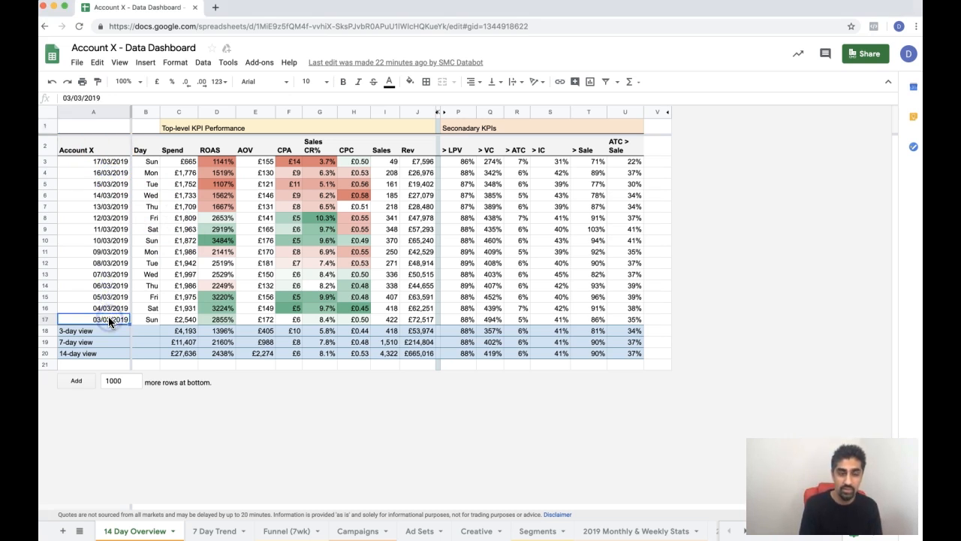
drag(226, 319, 229, 163)
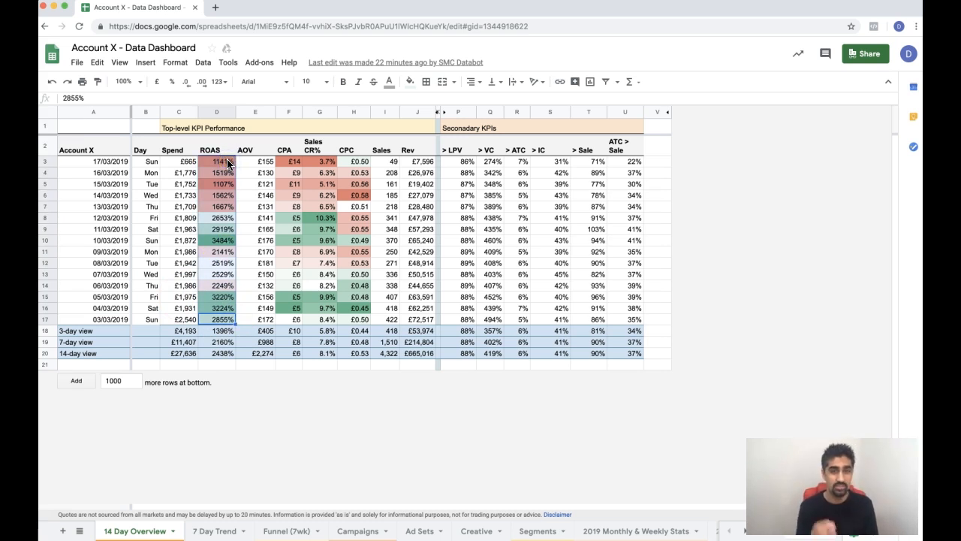
click(228, 164)
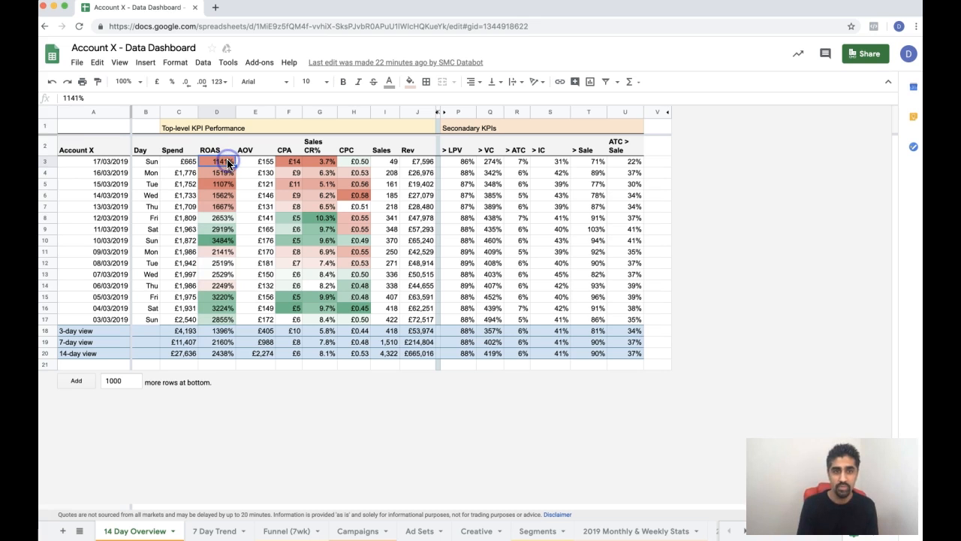
drag(351, 310, 232, 301)
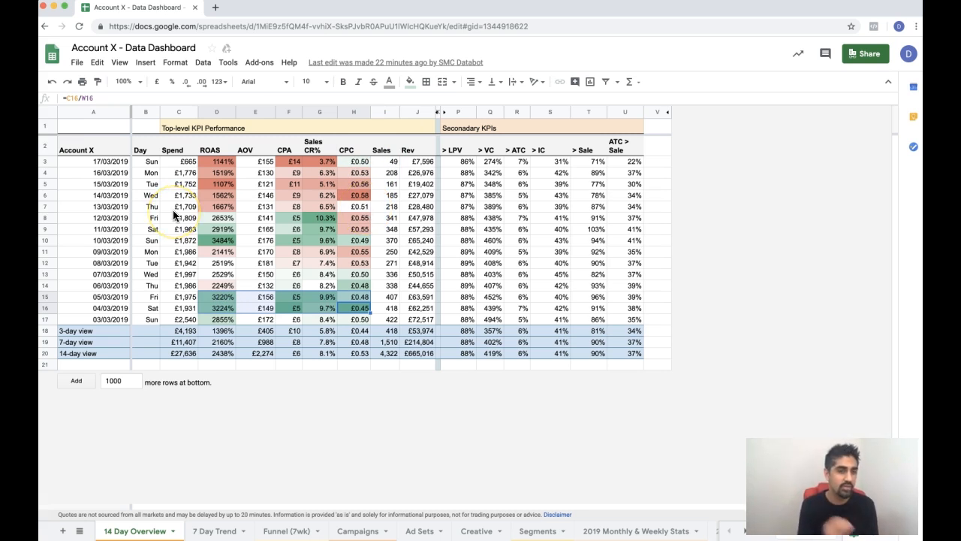
click(215, 210)
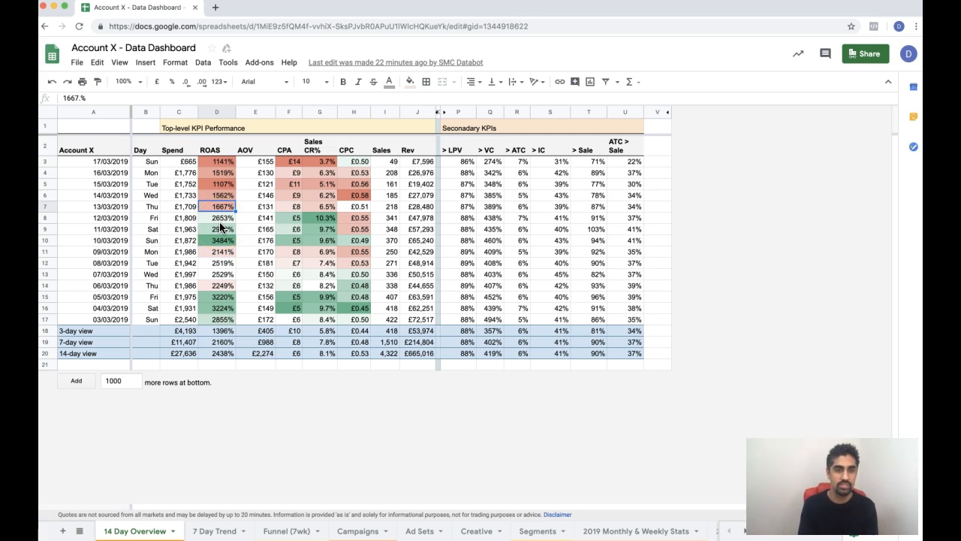
click(290, 209)
click(320, 207)
click(352, 208)
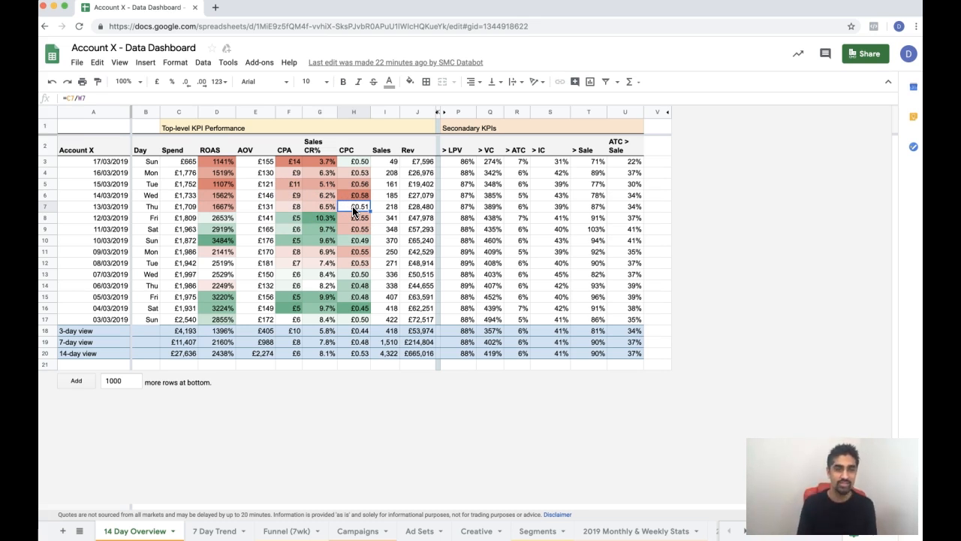
Review the daily CPC values from 03/03/2019 to 17/03/2019 for cost changes.
drag(354, 319, 369, 154)
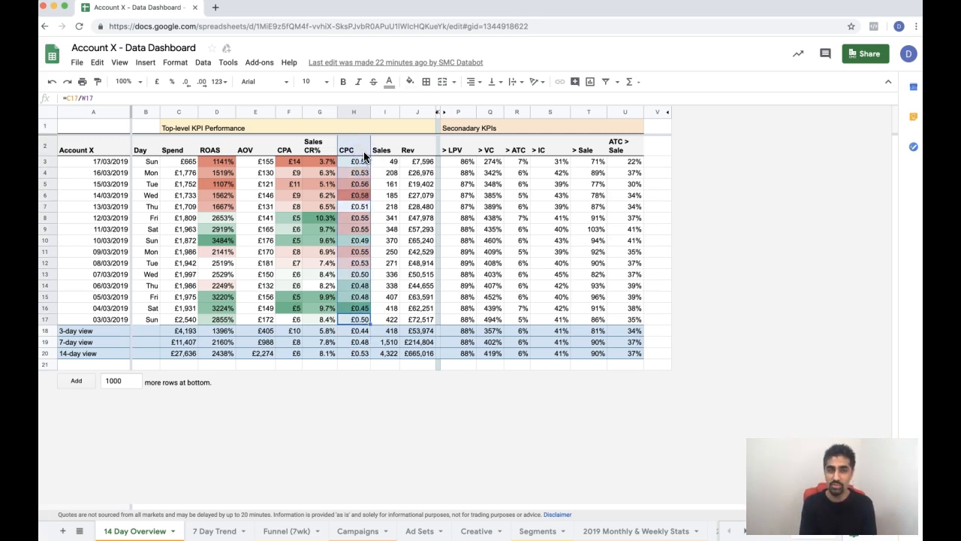
click(356, 308)
click(360, 286)
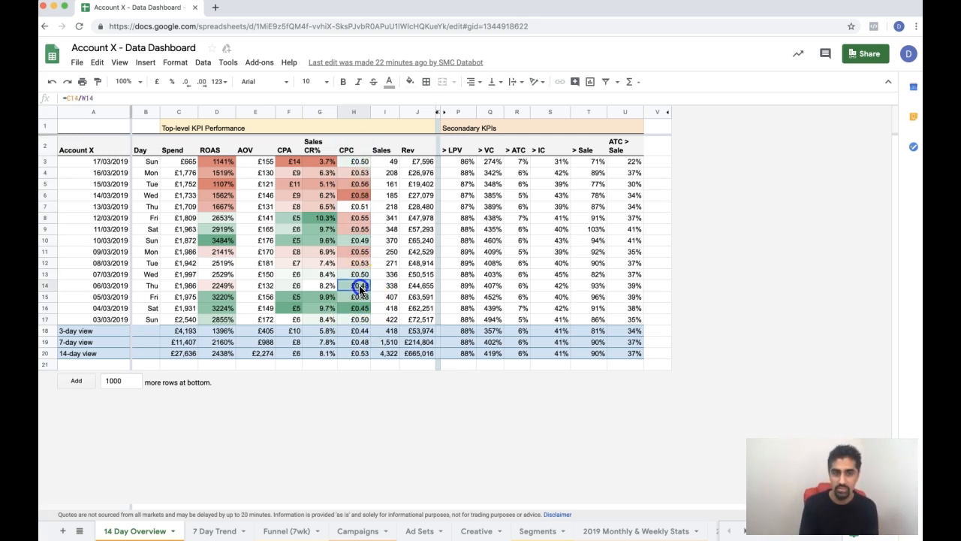
click(360, 211)
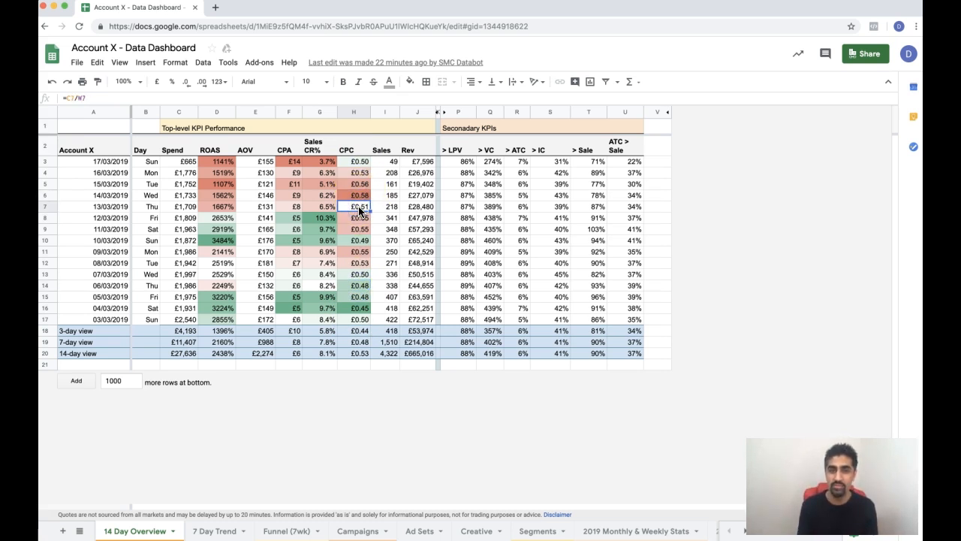
drag(360, 161, 365, 319)
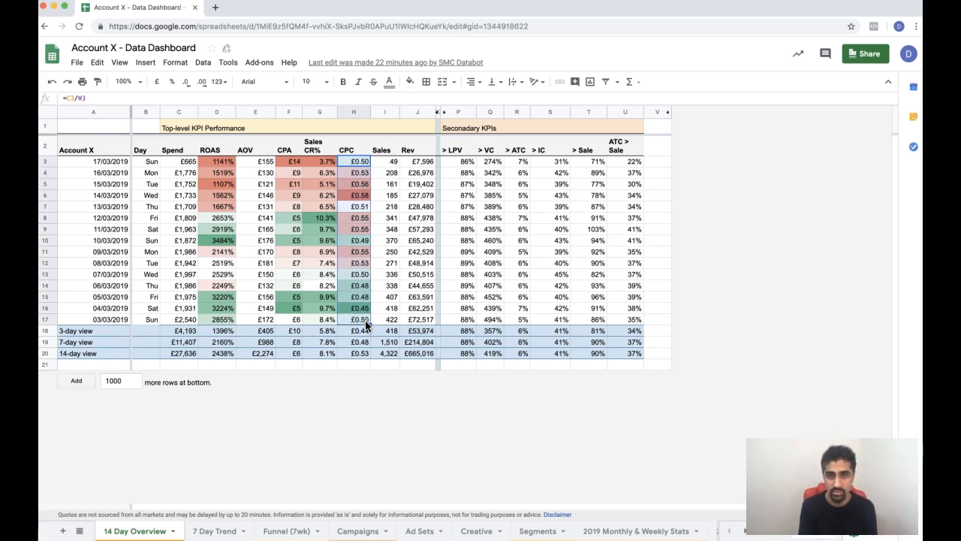
Compare the latest days' CPA, Sales CR% and ROAS with the 14-day spend total and the 03/03/2019 figures.
click(323, 163)
drag(323, 166, 295, 161)
drag(224, 207, 227, 165)
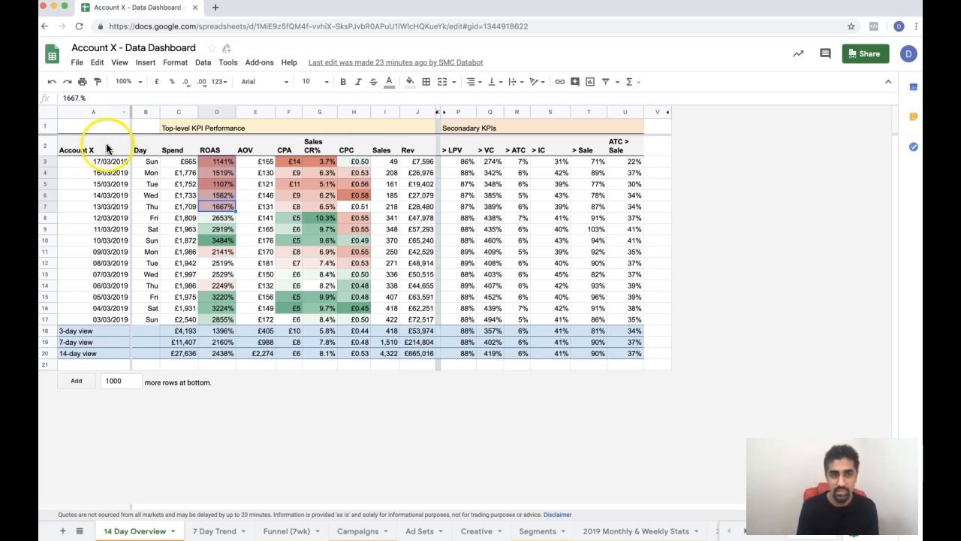
click(128, 184)
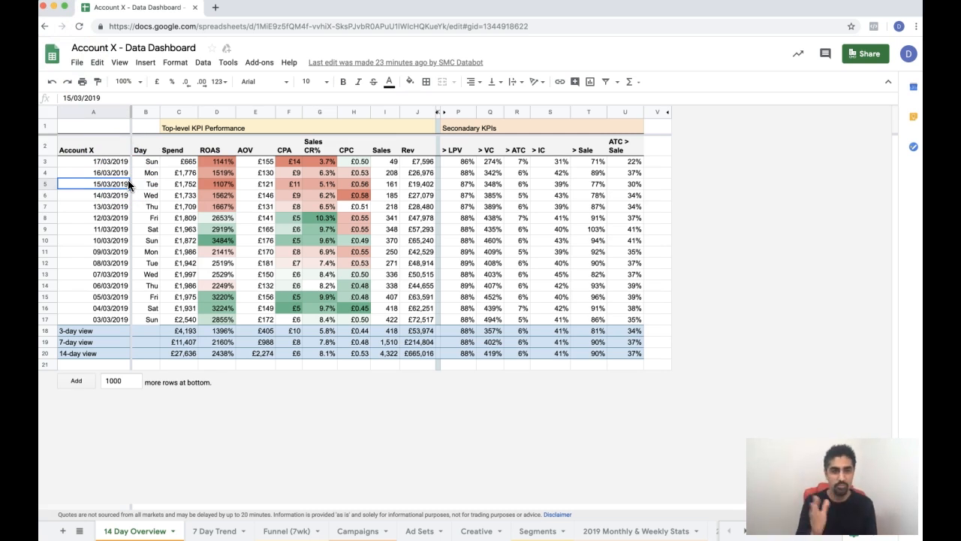
click(185, 357)
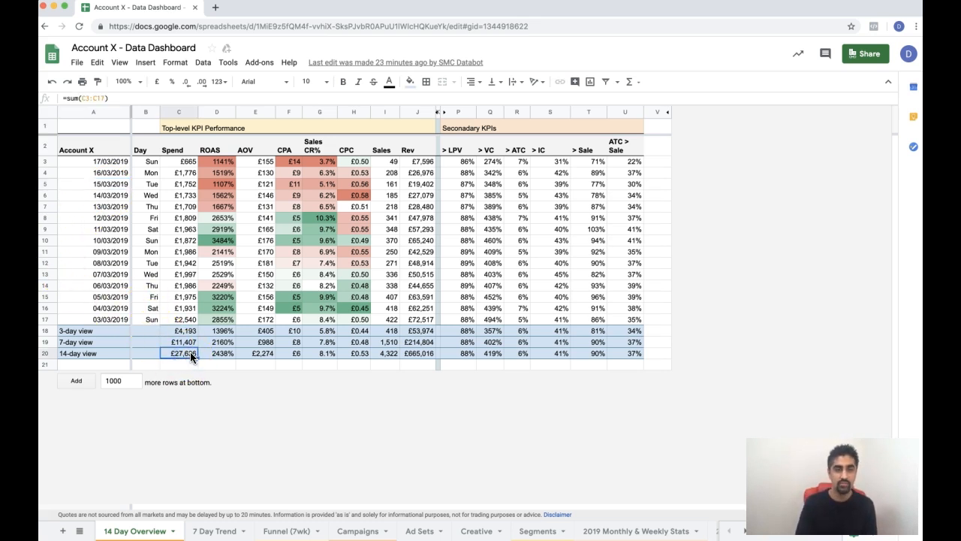
drag(185, 323, 262, 320)
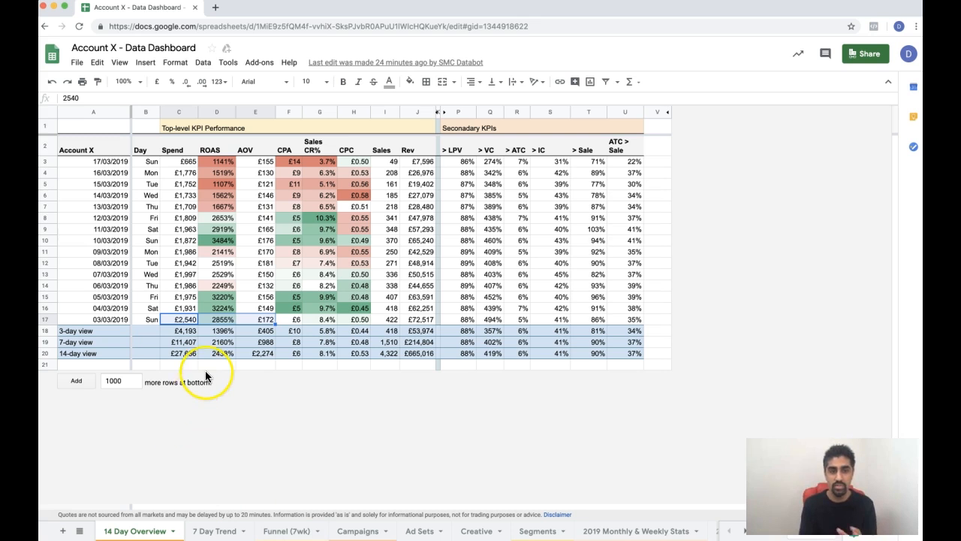
click(152, 314)
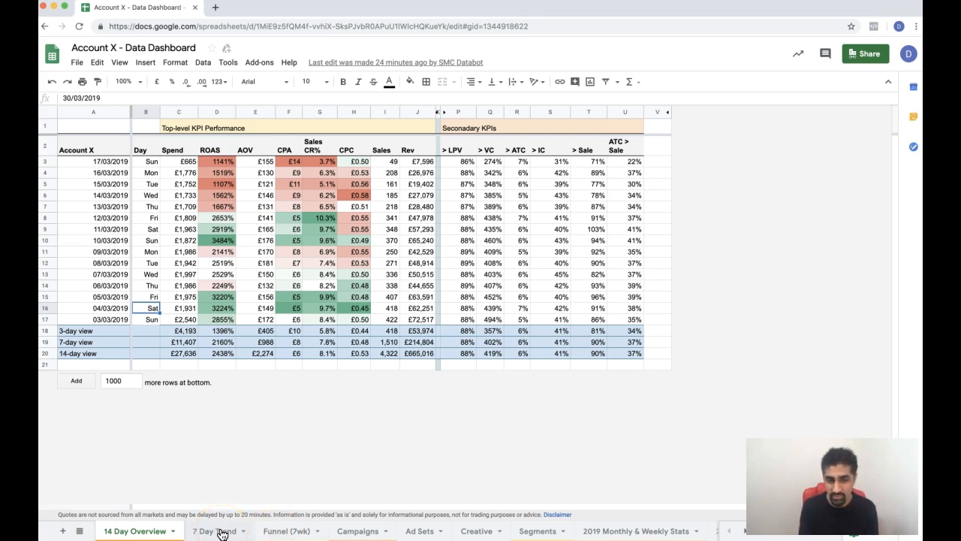
Examine the Funnel (7wk) sheet, comparing weekly spend and ROAS across the 1-COLD, 2-WARM, COLD+WARM and 3-HOT stages.
click(284, 531)
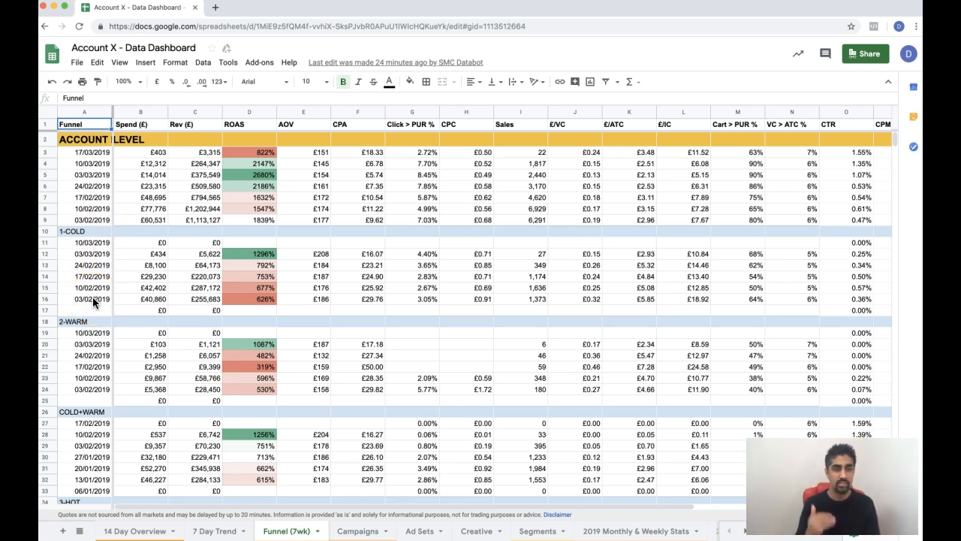
scroll(93, 297, down, 2)
scroll(94, 301, up, 2)
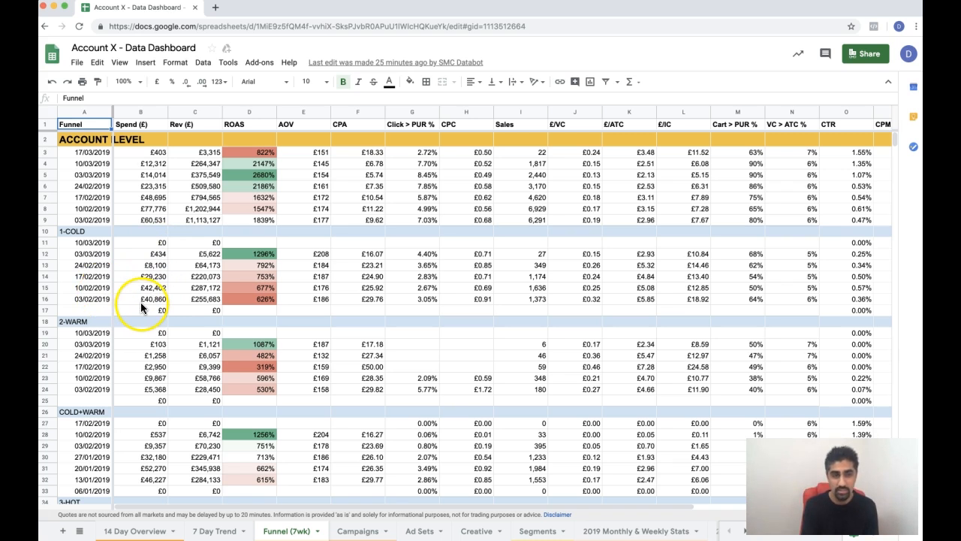
click(46, 298)
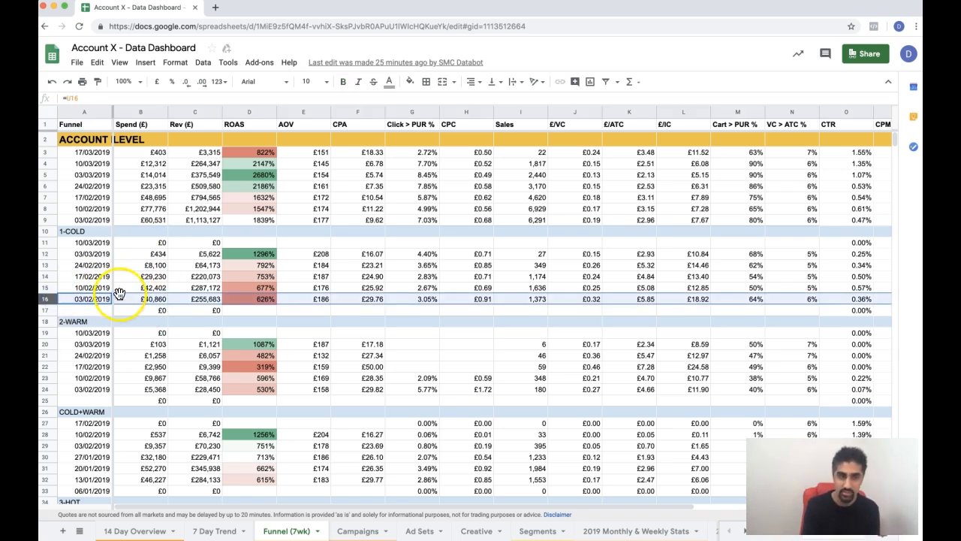
scroll(147, 302, down, 1)
scroll(147, 301, down, 3)
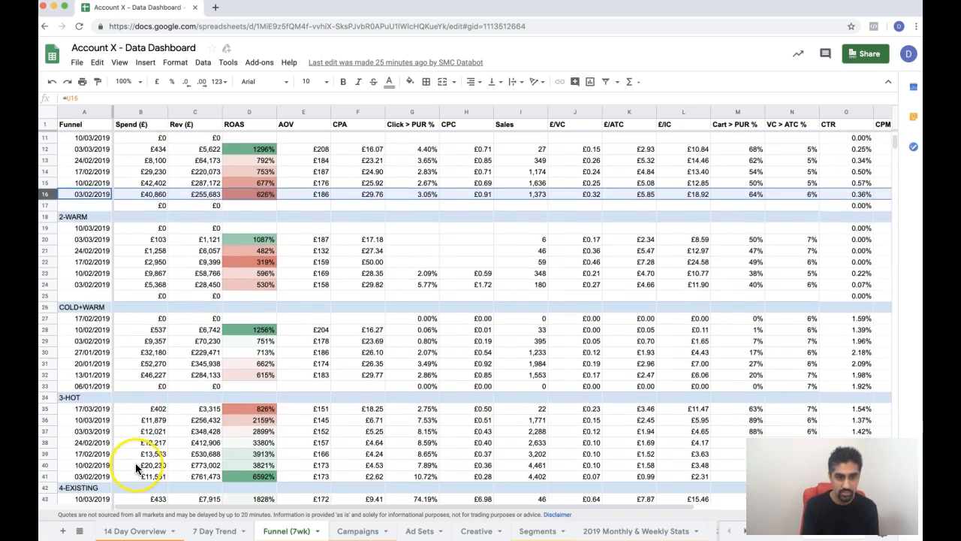
click(136, 465)
scroll(136, 468, up, 3)
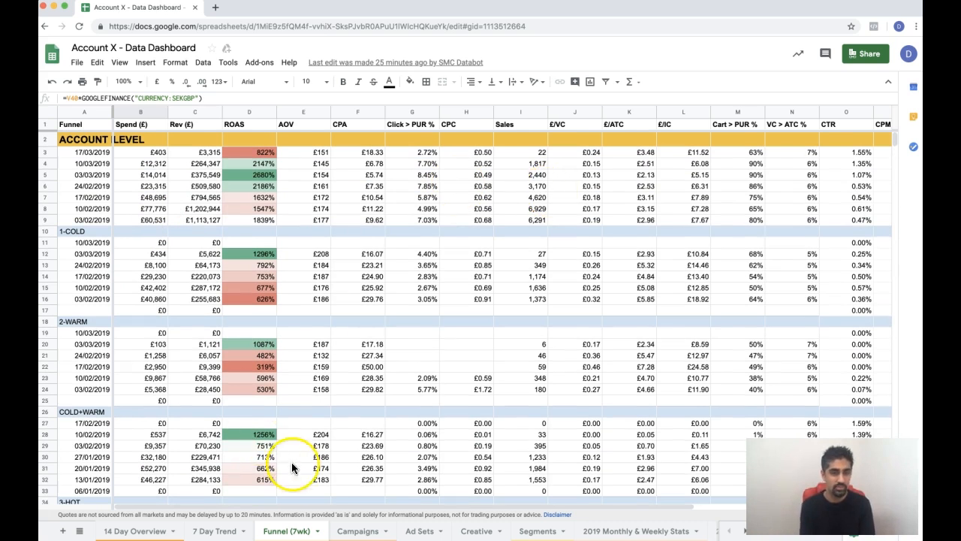
Look through the Campaigns, Segments and 2019 Monthly & Weekly Stats sheets, ending back on the 14 Day Overview.
click(355, 531)
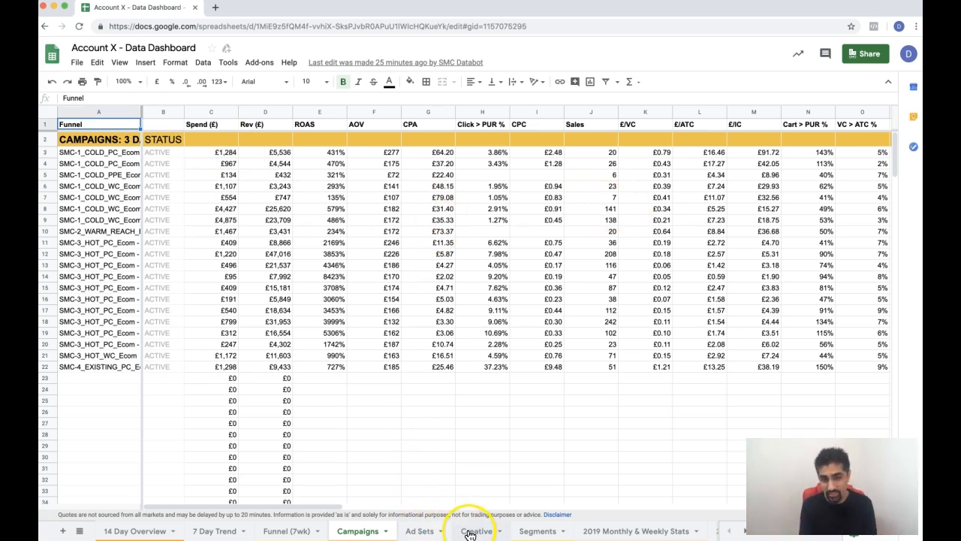
click(524, 534)
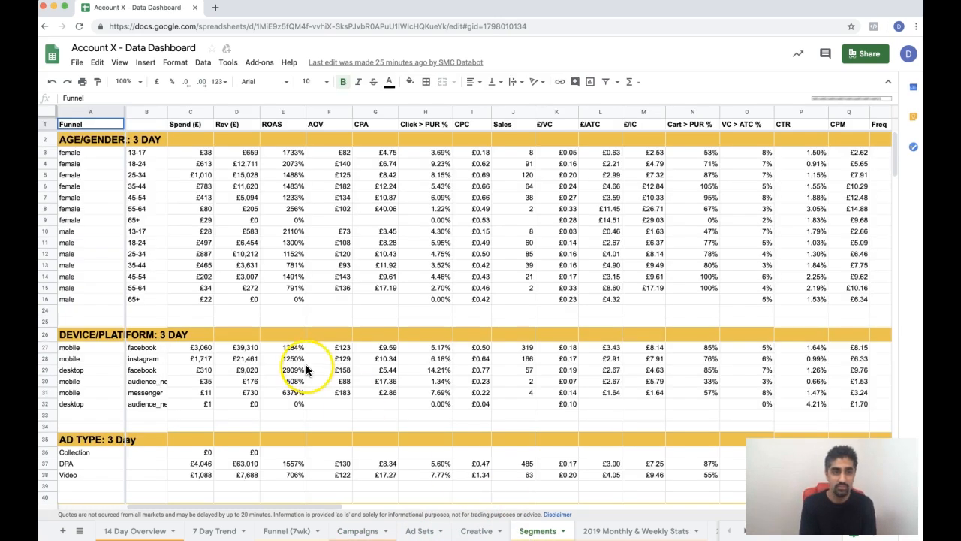
click(151, 152)
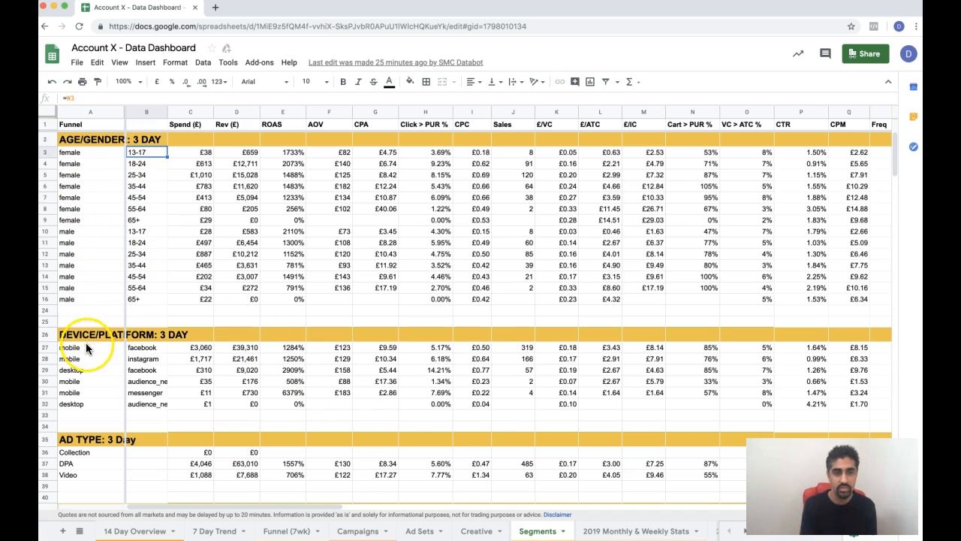
click(591, 533)
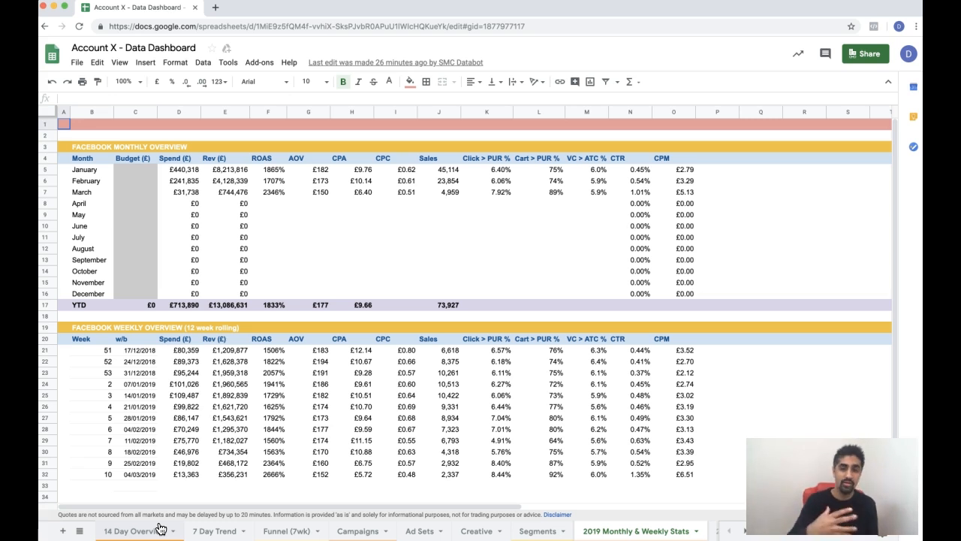
click(137, 531)
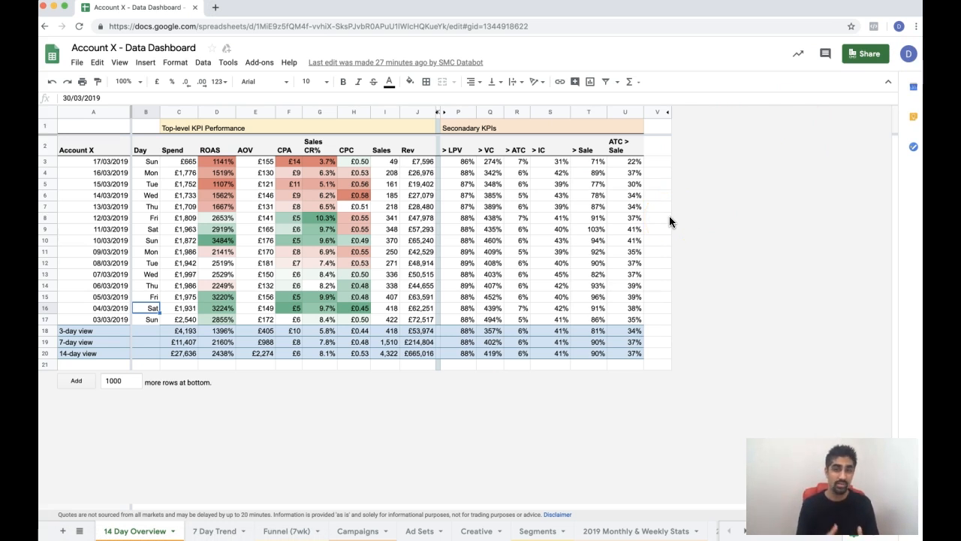
Search the web for "supermetrics" in a new browser tab and open the Supermetrics website.
click(214, 8)
text(supermetrics)
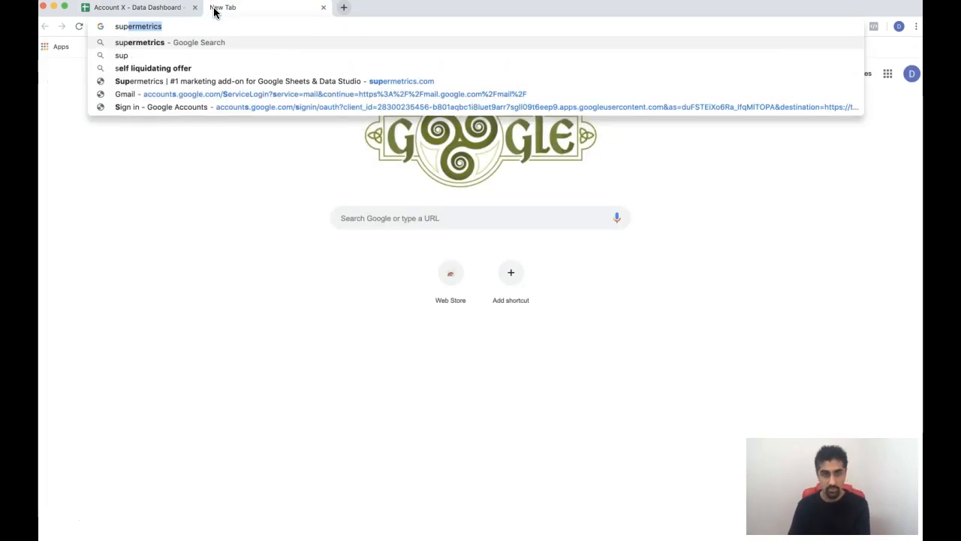
key(Return)
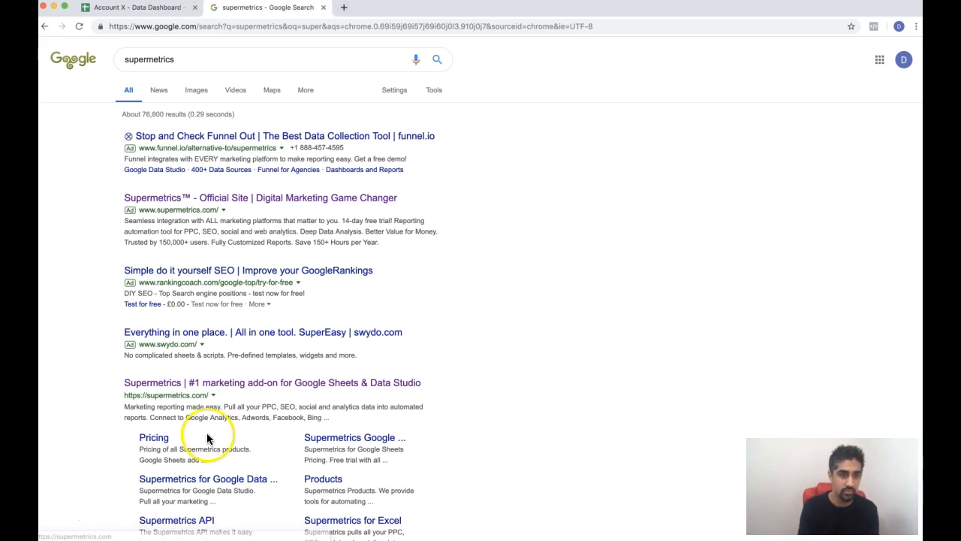
scroll(207, 432, down, 1)
click(207, 344)
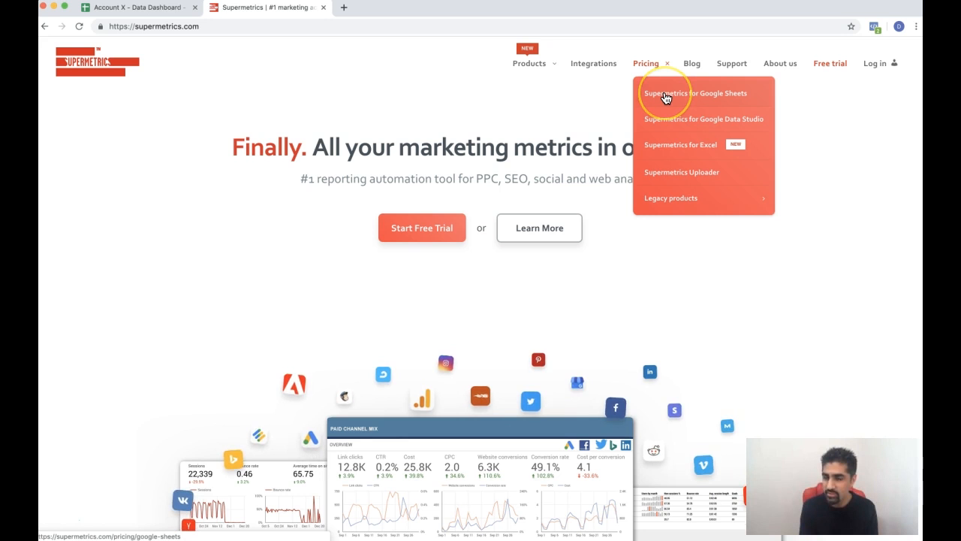
Open the Supermetrics for Google Sheets pricing and compare the Hobby and Pro plans' prices, data sources and query limits.
click(664, 96)
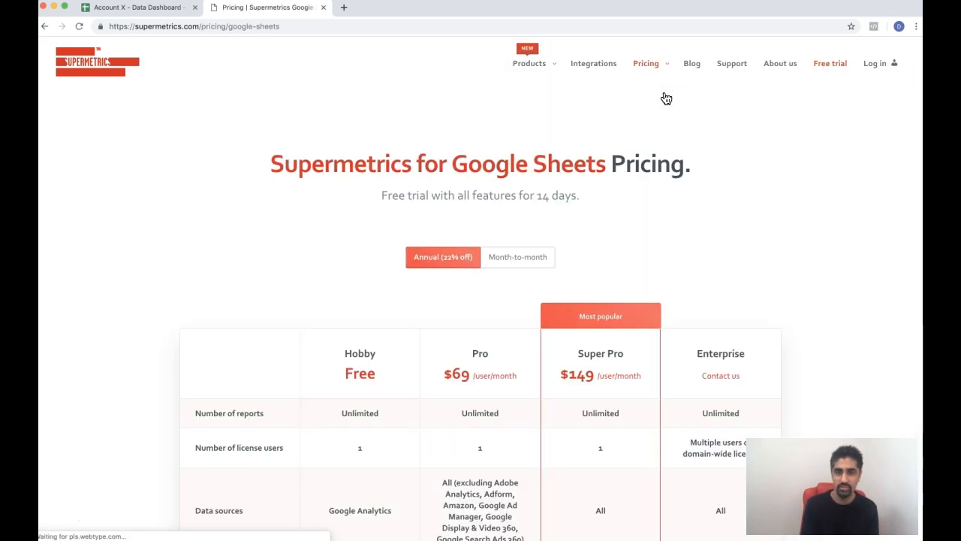
scroll(413, 359, down, 2)
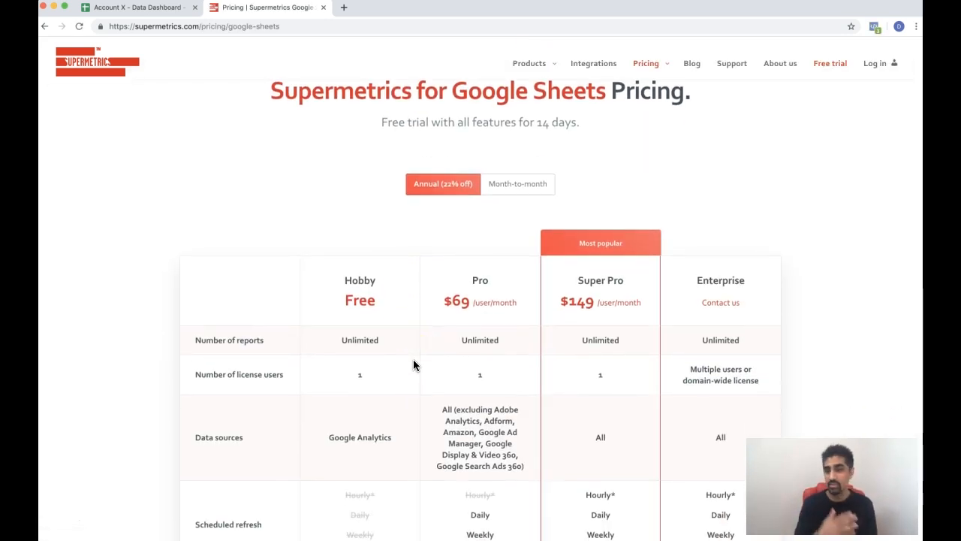
scroll(413, 364, down, 3)
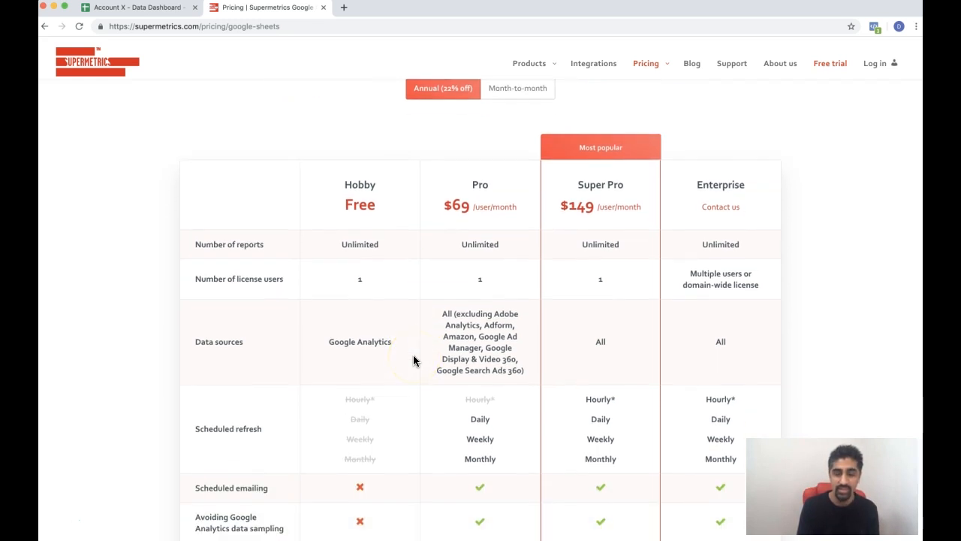
double_click(355, 206)
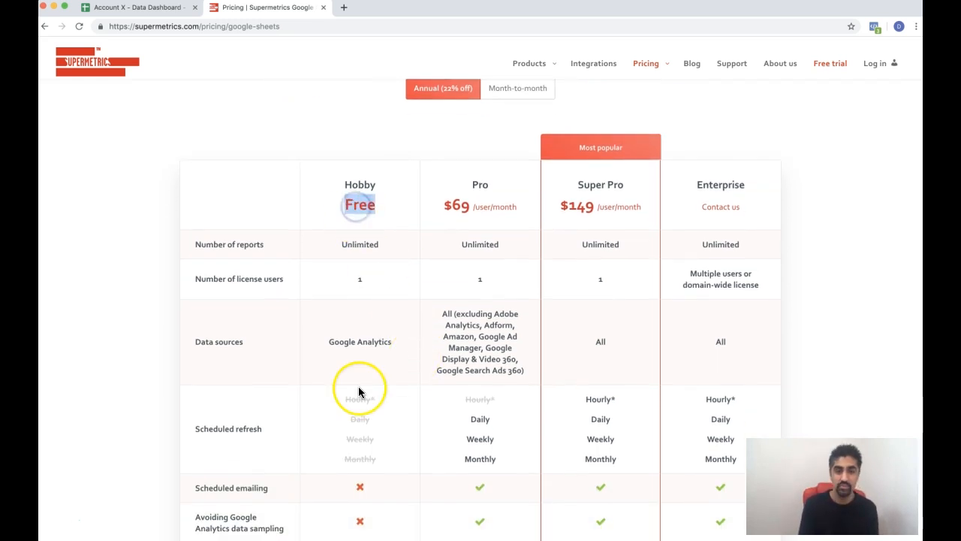
scroll(358, 386, down, 5)
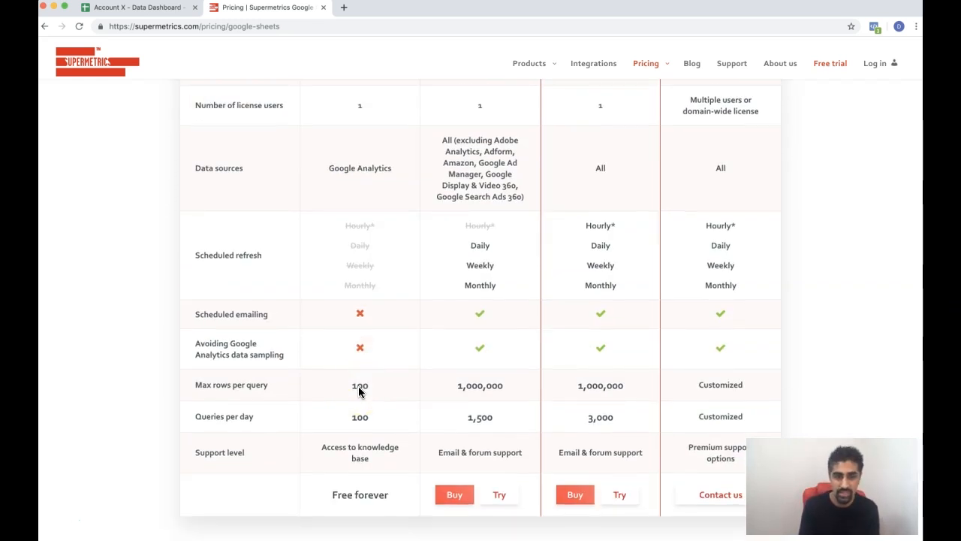
drag(369, 385, 346, 389)
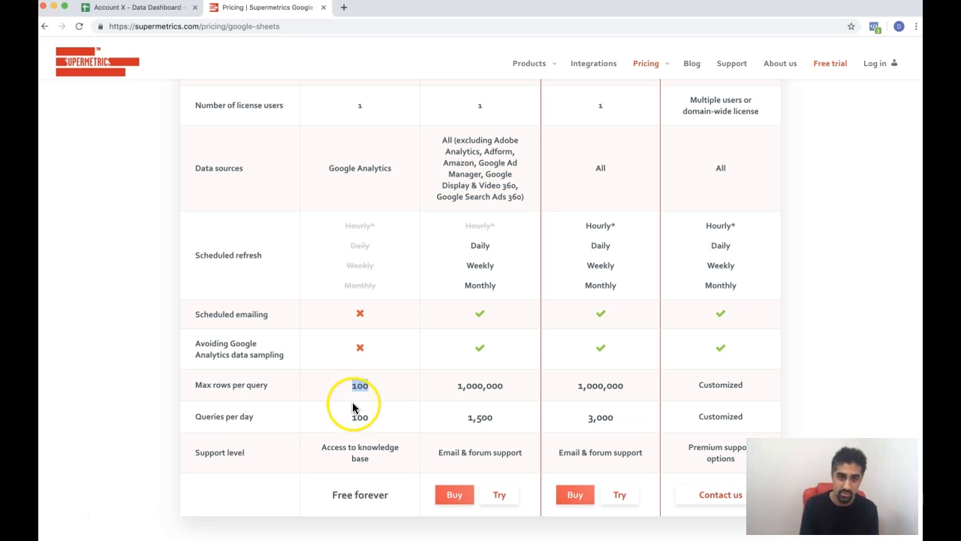
scroll(440, 393, up, 4)
drag(515, 181, 436, 178)
scroll(439, 324, down, 1)
scroll(440, 325, down, 9)
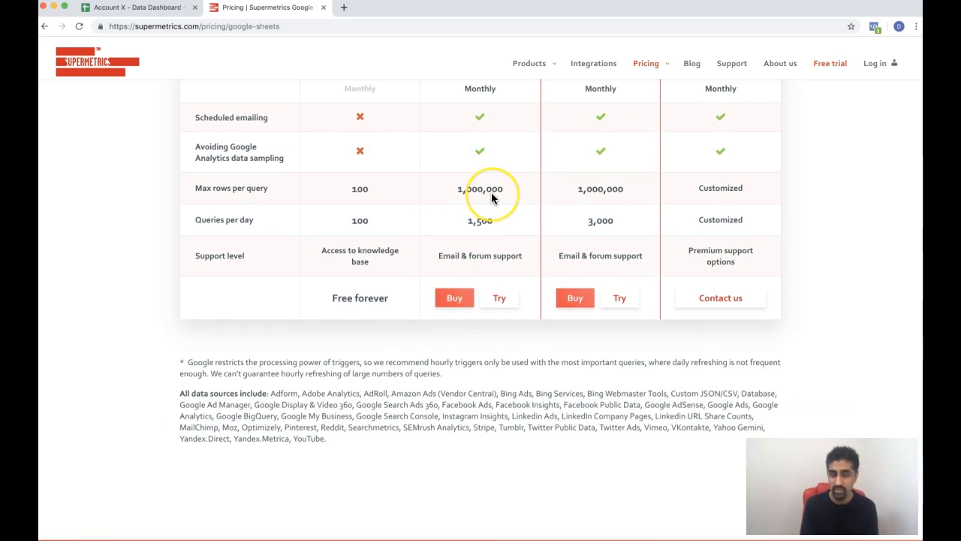
Compare the Super Pro plan's price, data sources and scheduled refresh with the Hobby and Pro plans under annual billing.
scroll(489, 199, up, 15)
scroll(488, 289, down, 3)
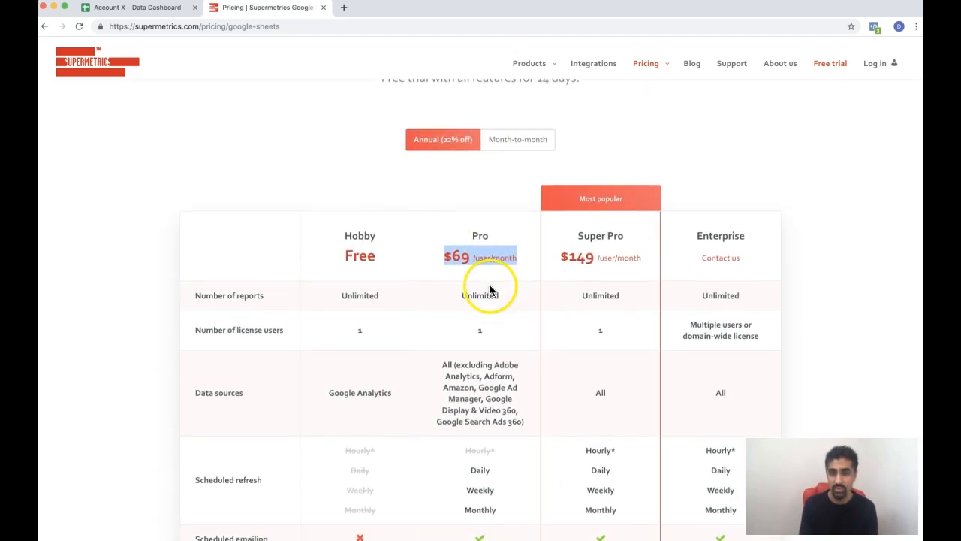
click(586, 239)
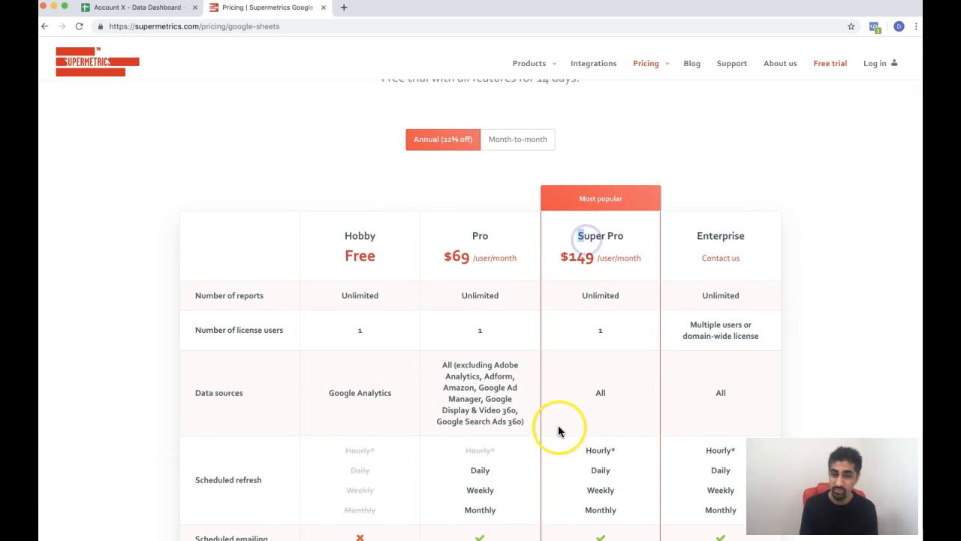
scroll(560, 430, down, 4)
drag(634, 322, 571, 328)
scroll(571, 328, up, 8)
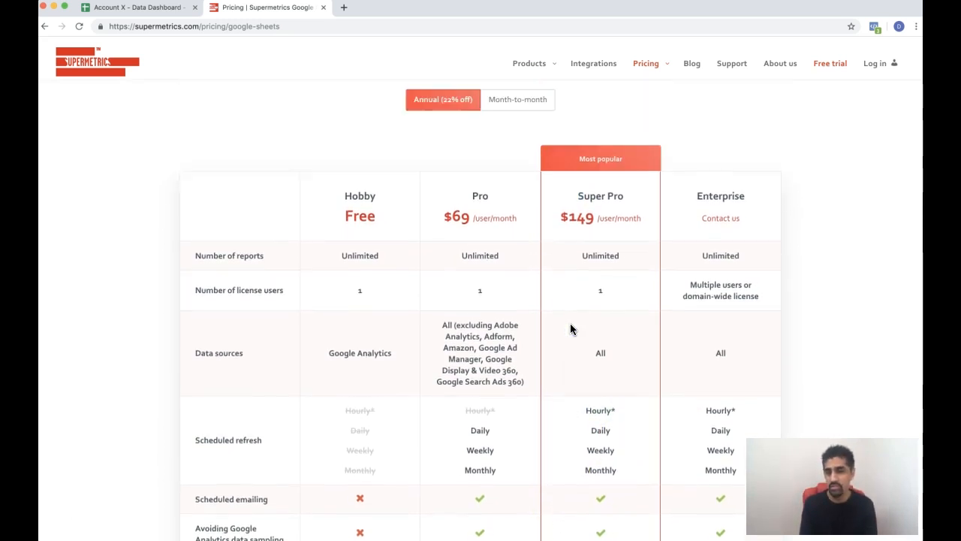
click(479, 264)
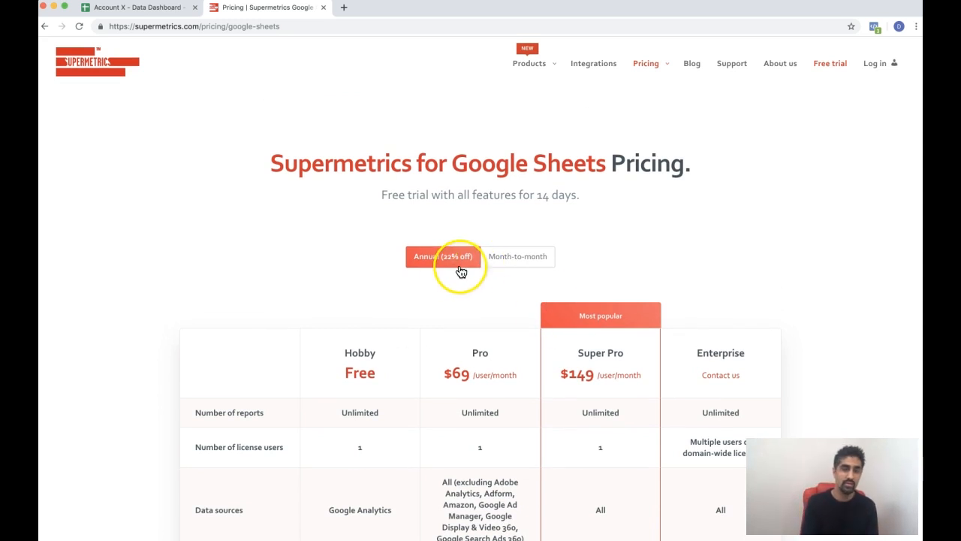
scroll(366, 365, down, 5)
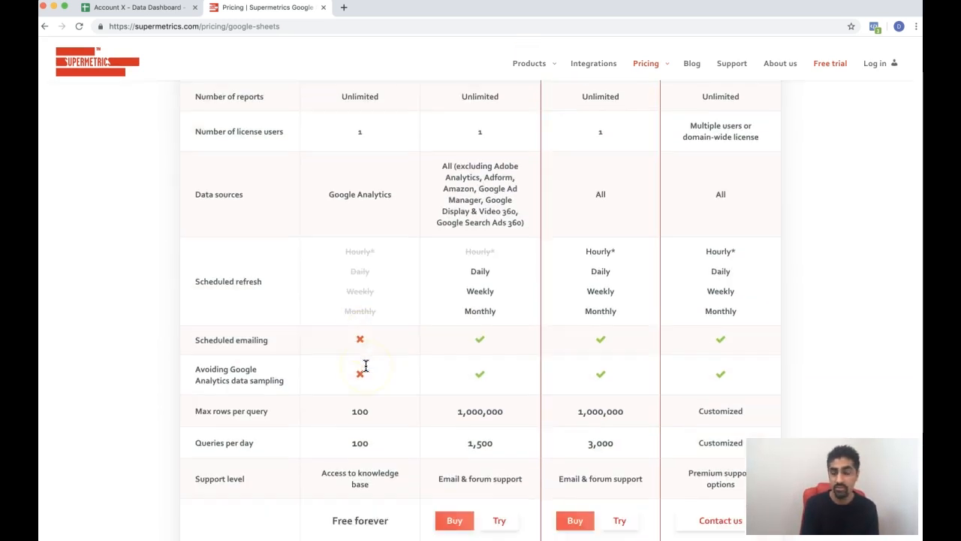
scroll(366, 365, up, 4)
scroll(365, 365, up, 1)
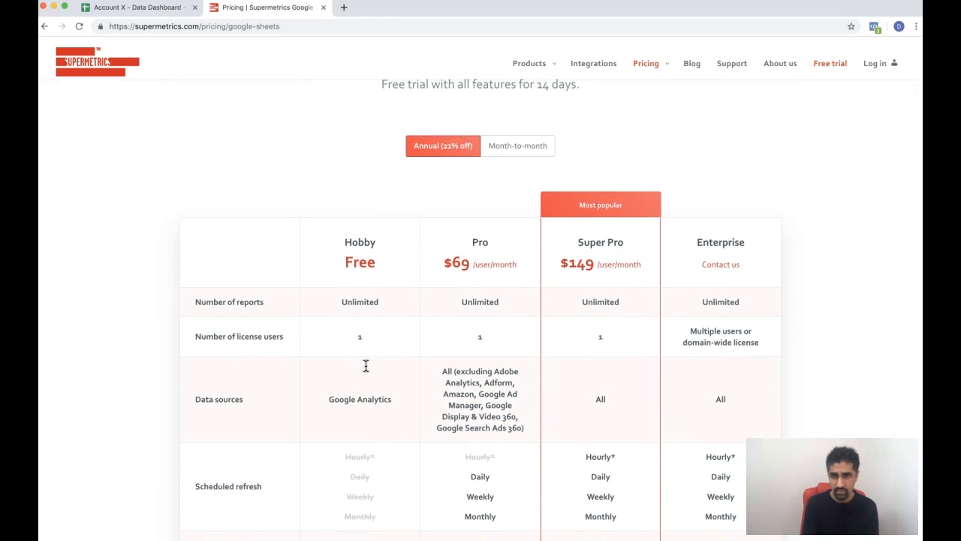
scroll(476, 301, down, 2)
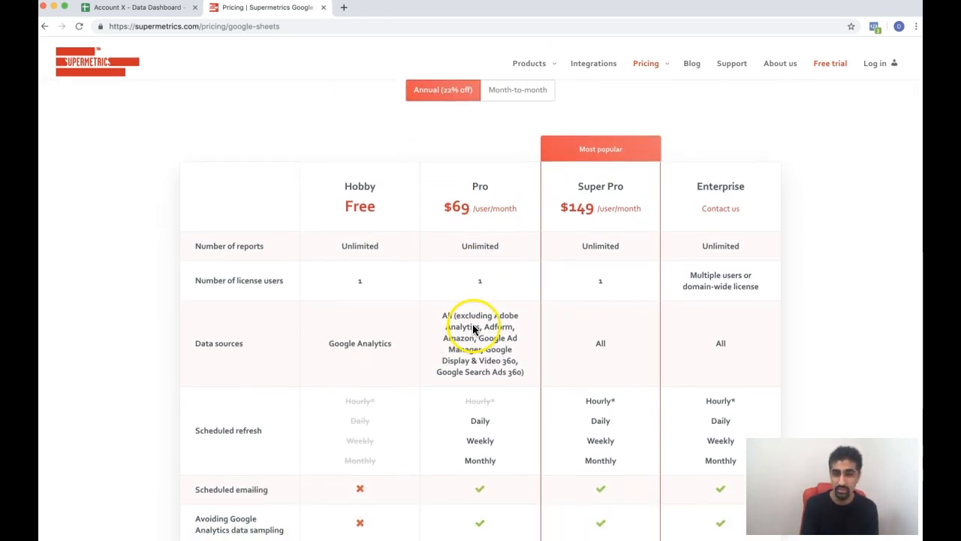
scroll(470, 440, up, 2)
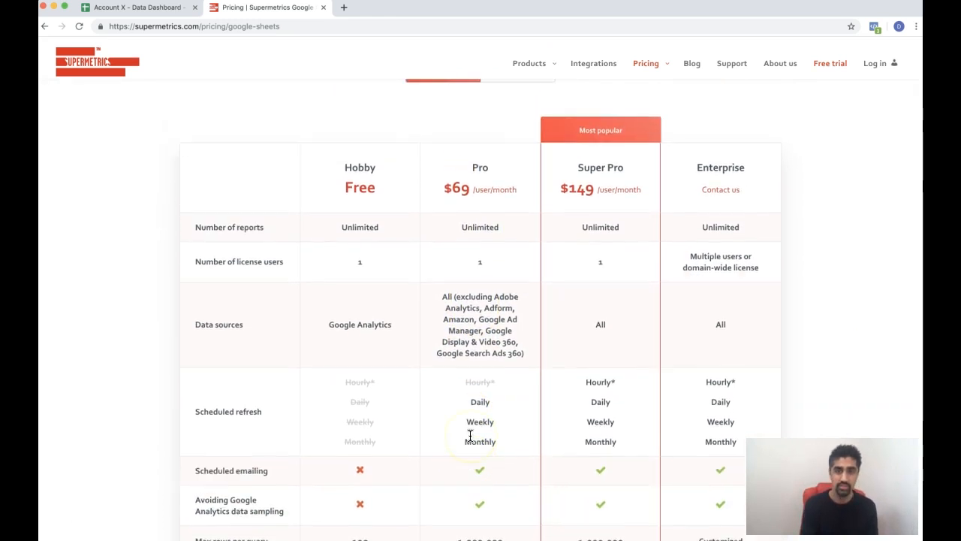
Open the Supermetrics products overview and look through the Google Sheets, Google Data Studio, Excel and API offerings.
click(536, 64)
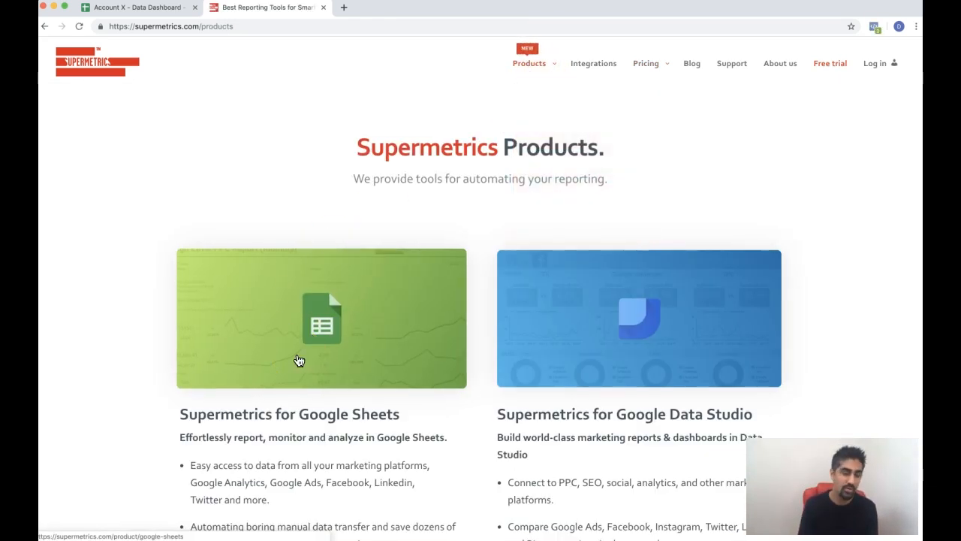
scroll(299, 361, down, 2)
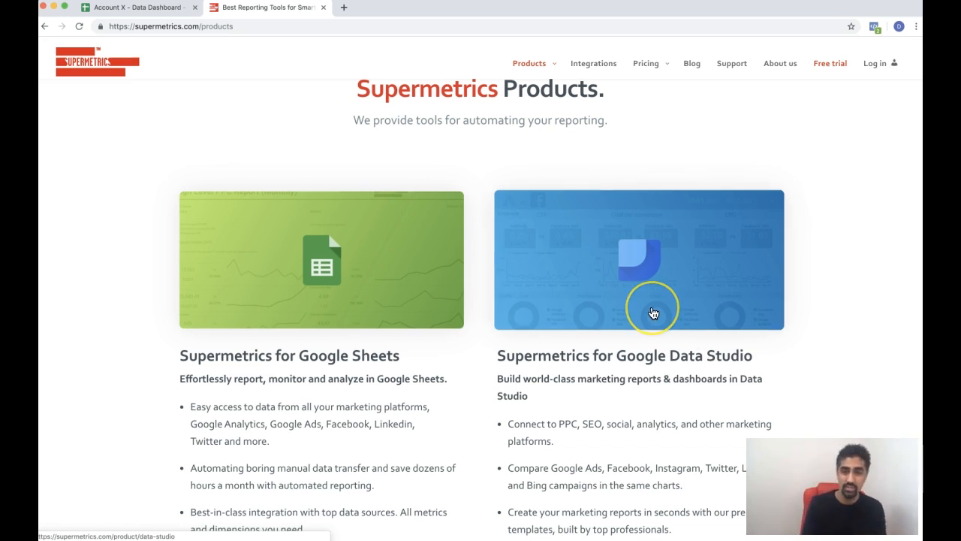
scroll(653, 313, down, 5)
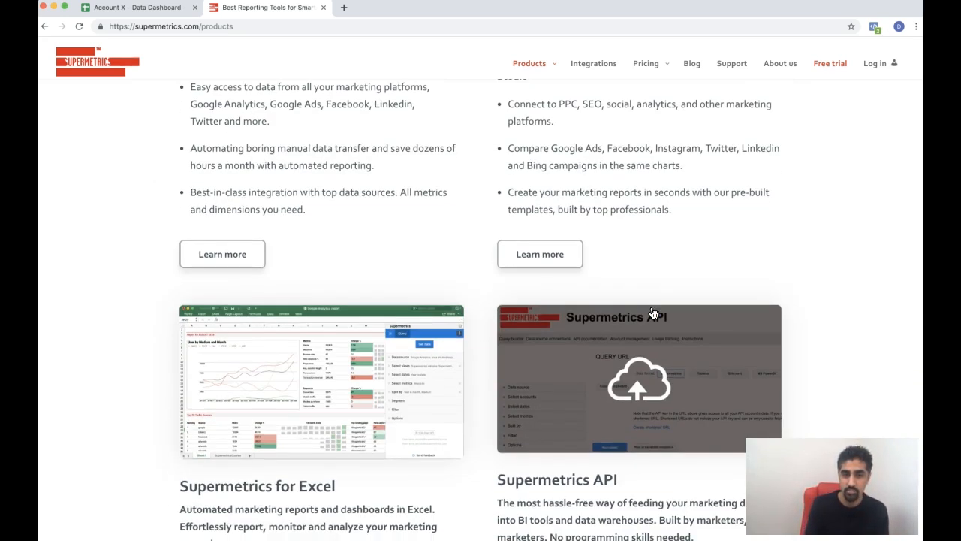
scroll(522, 335, down, 3)
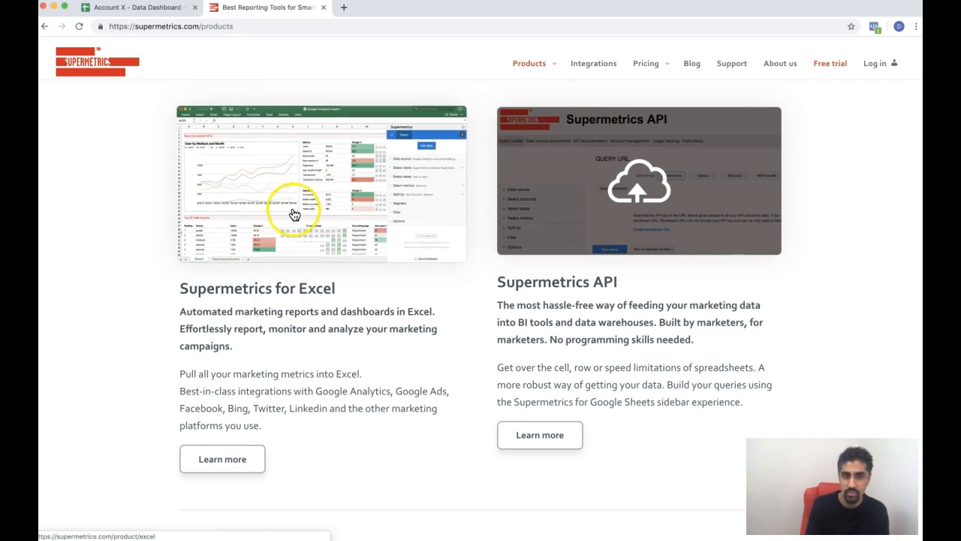
scroll(315, 217, up, 7)
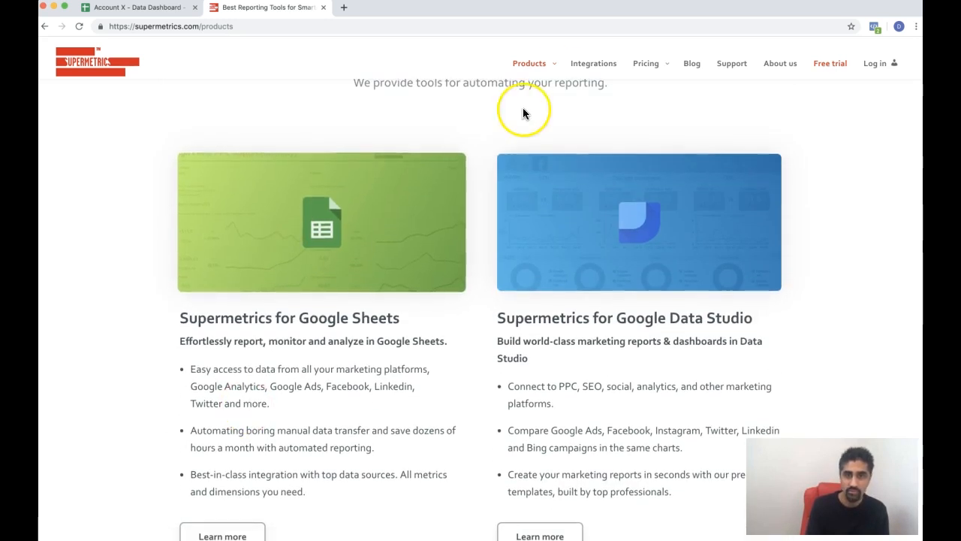
scroll(365, 293, down, 10)
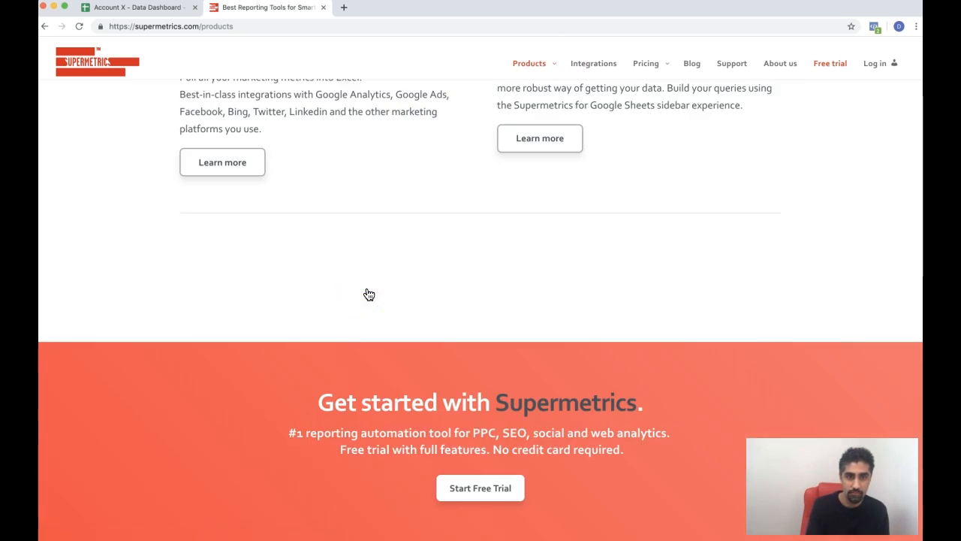
Start the 14-day trial of Supermetrics for Google Sheets and install the free add-on from its store listing.
click(451, 488)
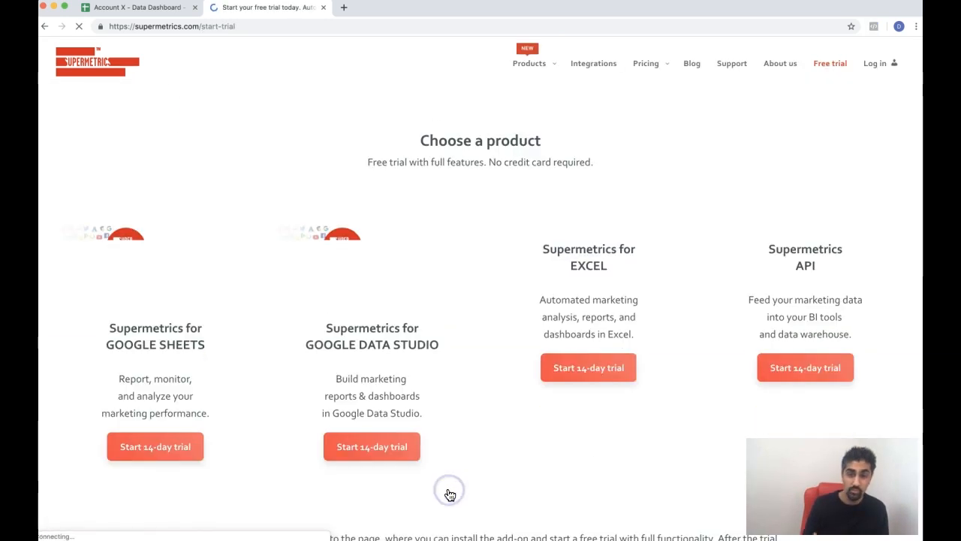
click(167, 444)
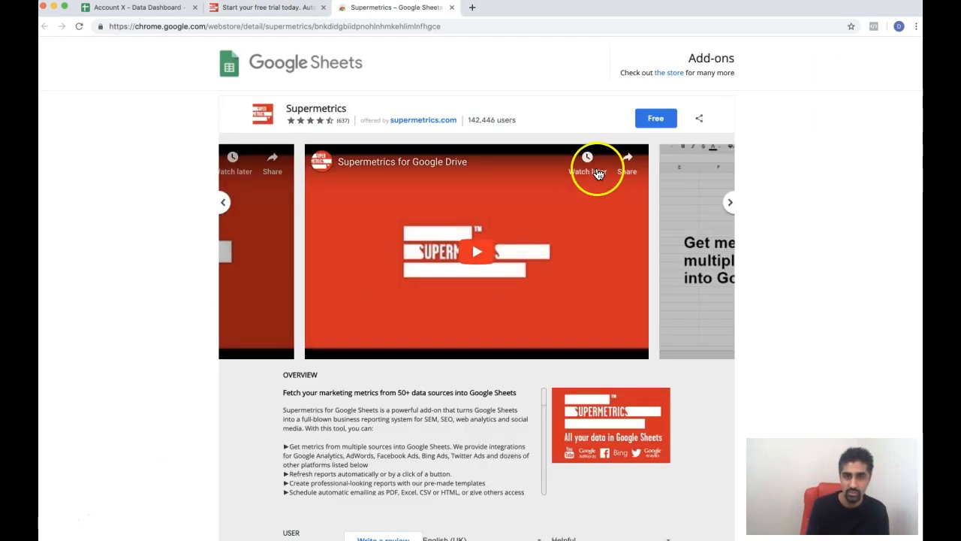
click(655, 120)
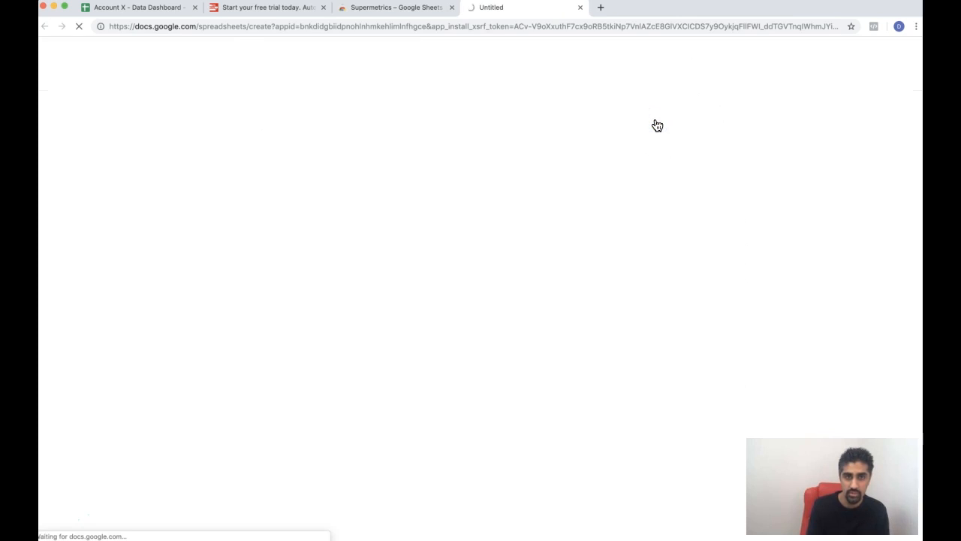
click(426, 9)
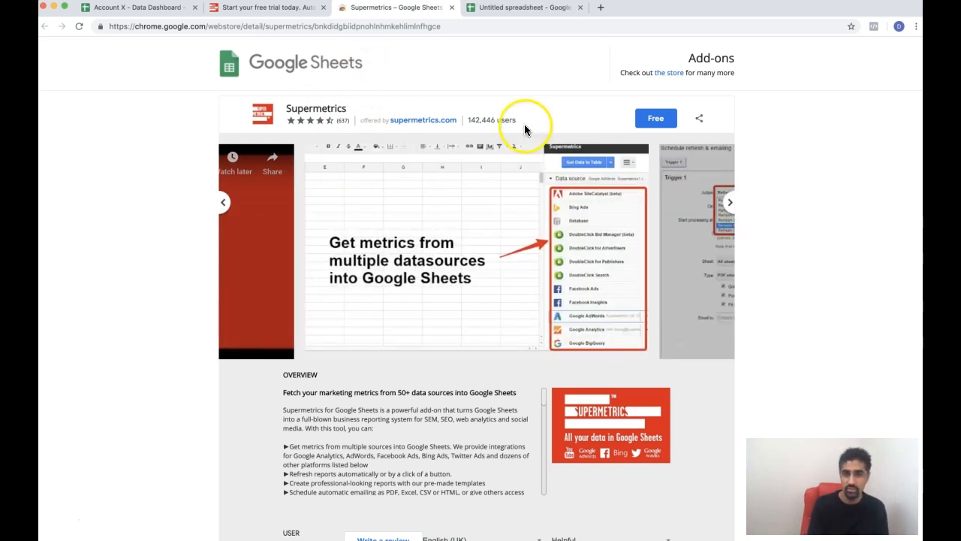
click(523, 13)
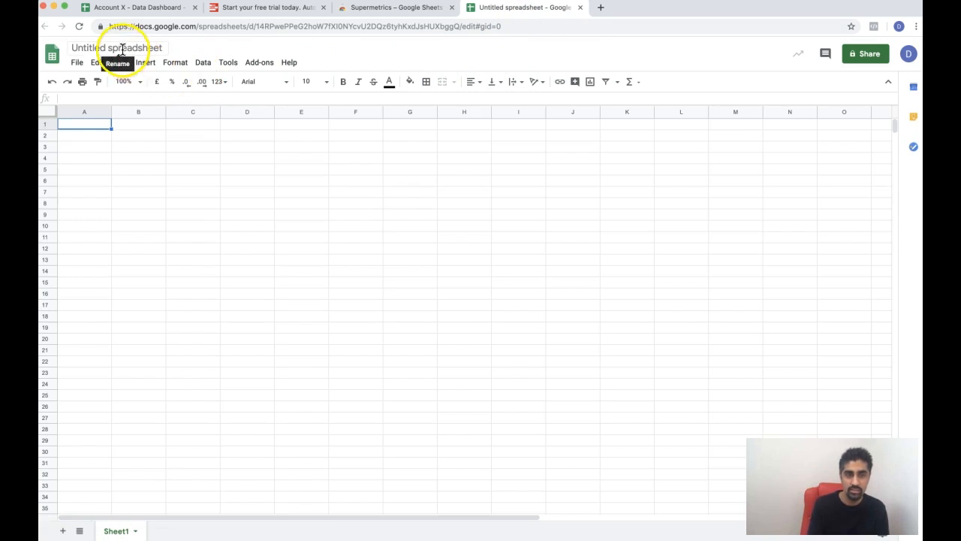
click(388, 9)
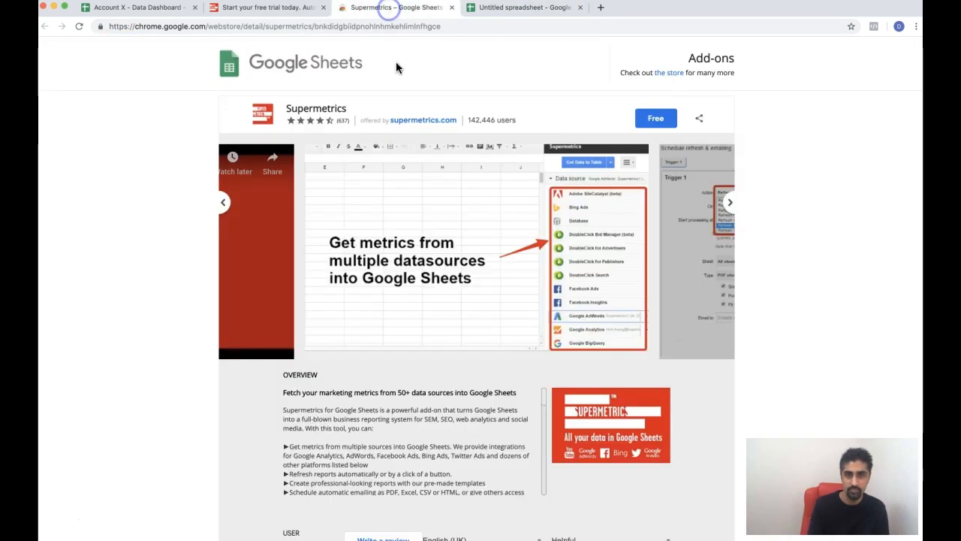
click(526, 9)
Grant Supermetrics permission to run in the new spreadsheet using the listed Google account.
click(263, 62)
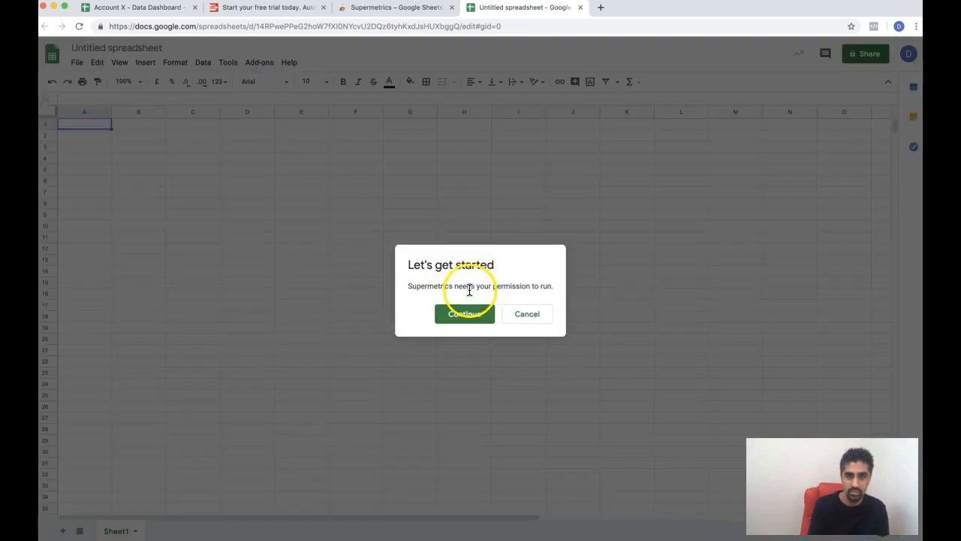
click(473, 320)
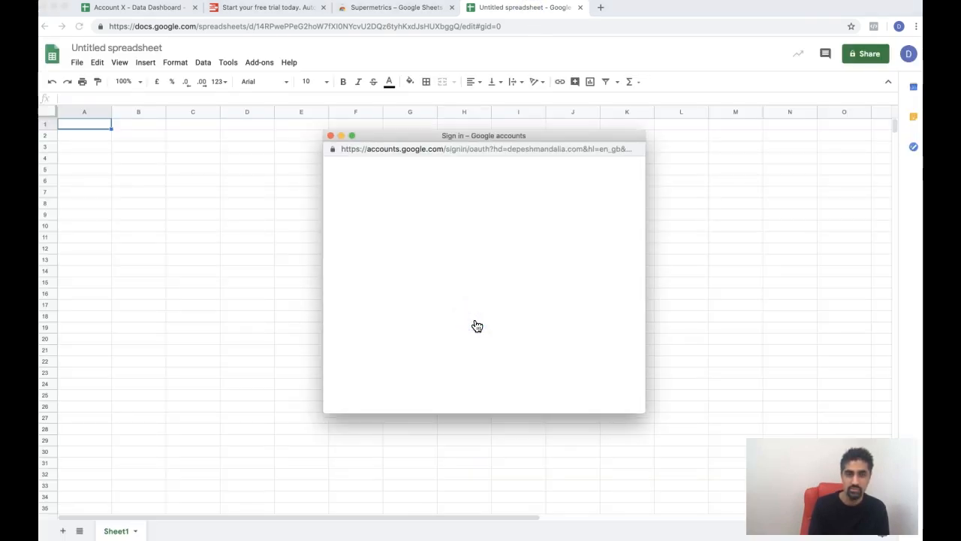
click(410, 293)
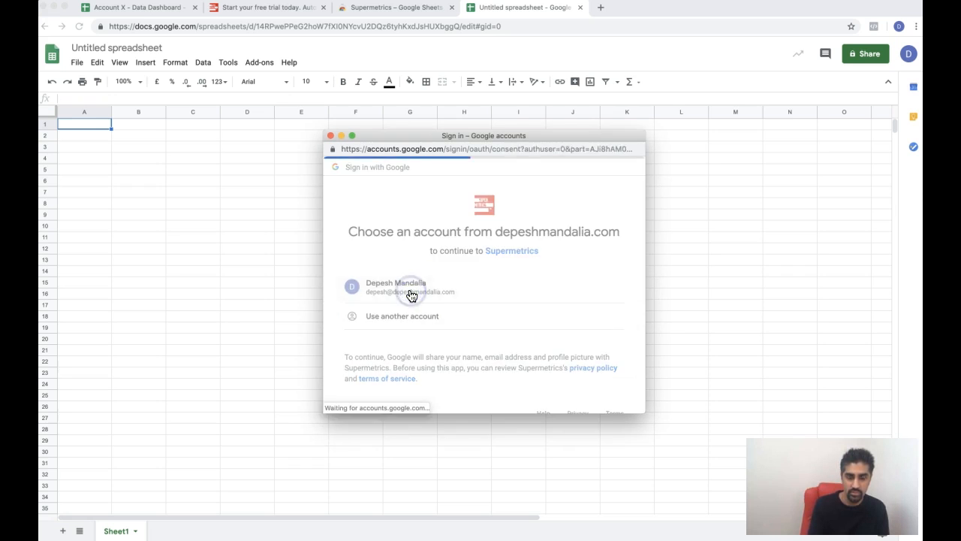
scroll(481, 321, down, 5)
click(595, 348)
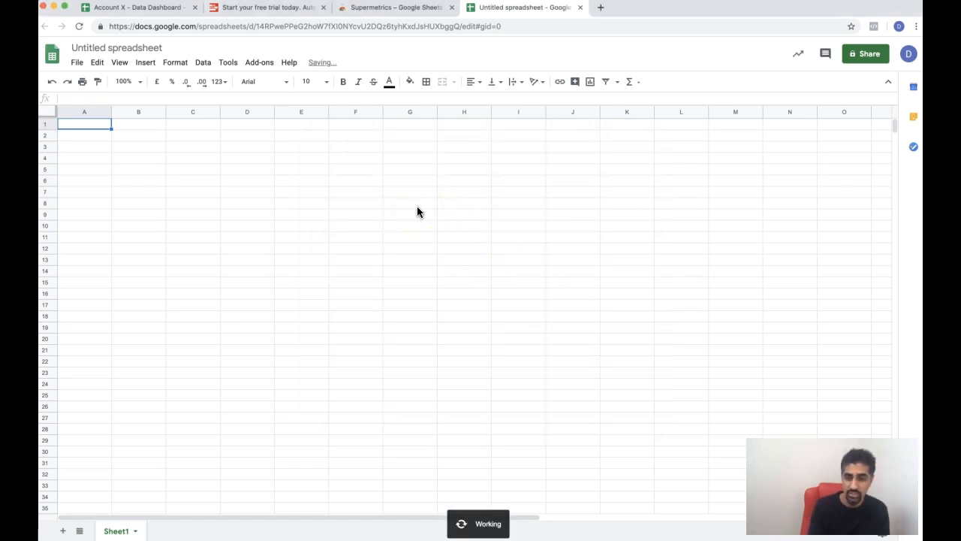
Check which Google account is signed in, and launch the Supermetrics add-on in the untitled spreadsheet.
click(909, 54)
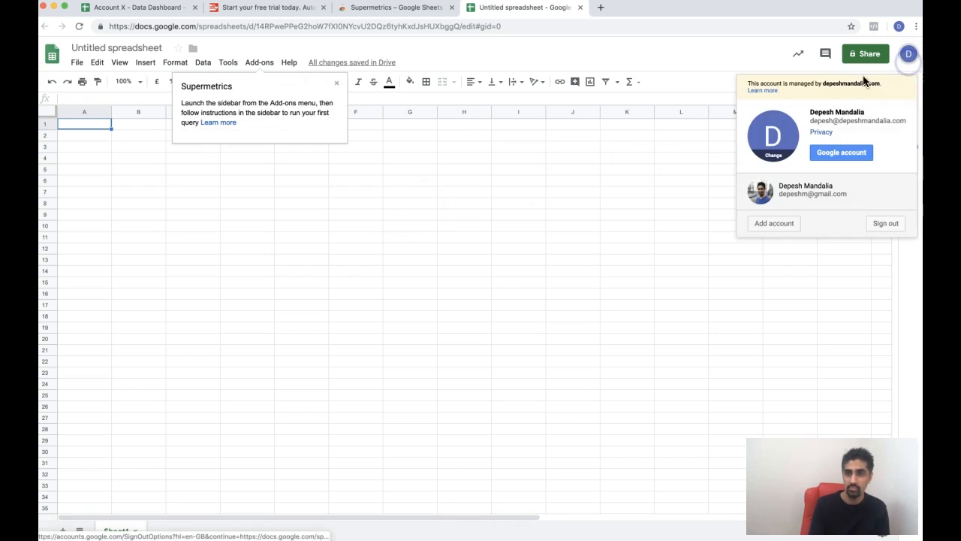
click(630, 145)
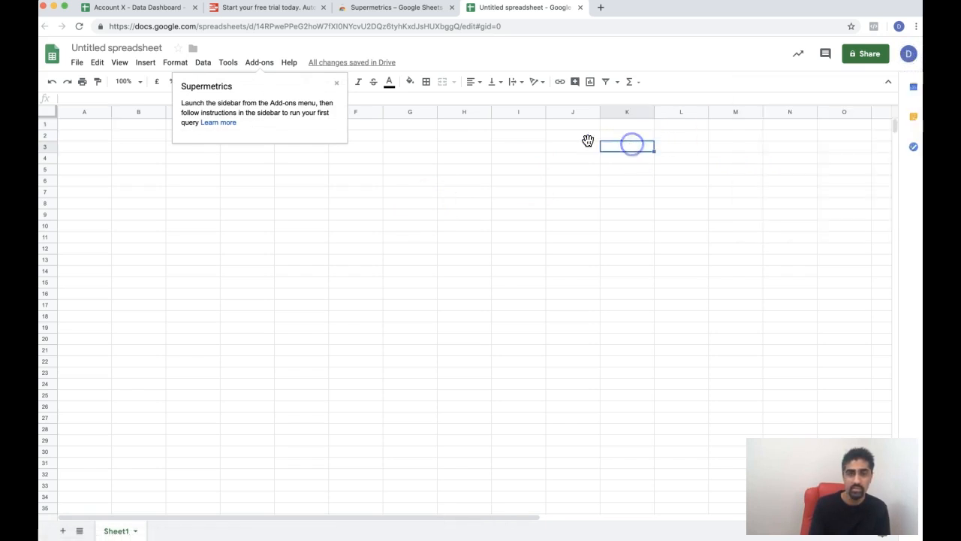
click(267, 63)
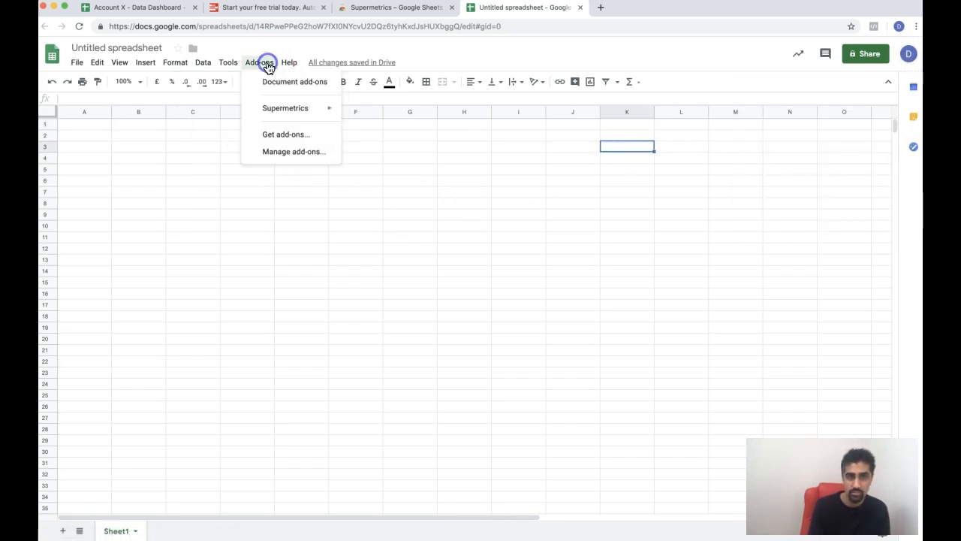
mouse_move(279, 111)
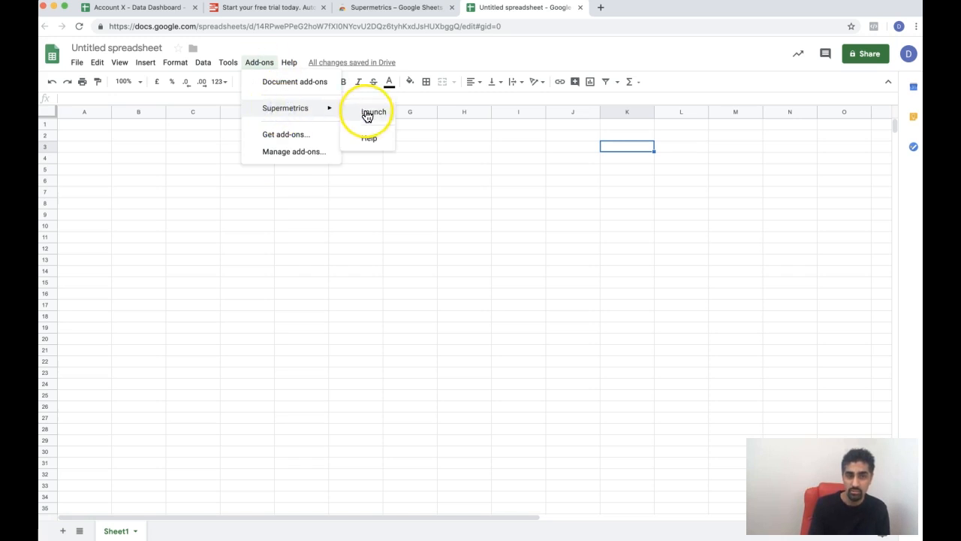
click(368, 113)
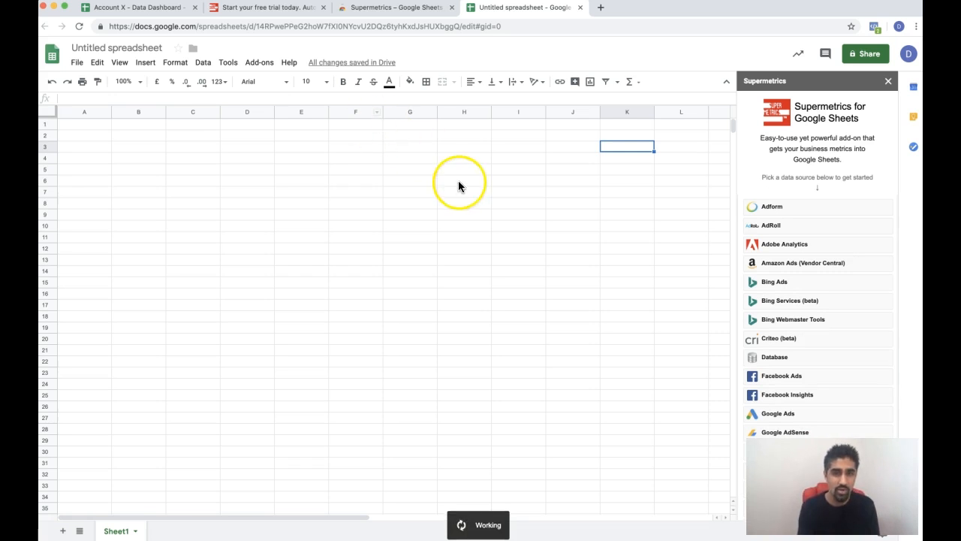
Browse the Supermetrics data sources, choose Facebook Ads and authorize the connection.
scroll(817, 343, down, 5)
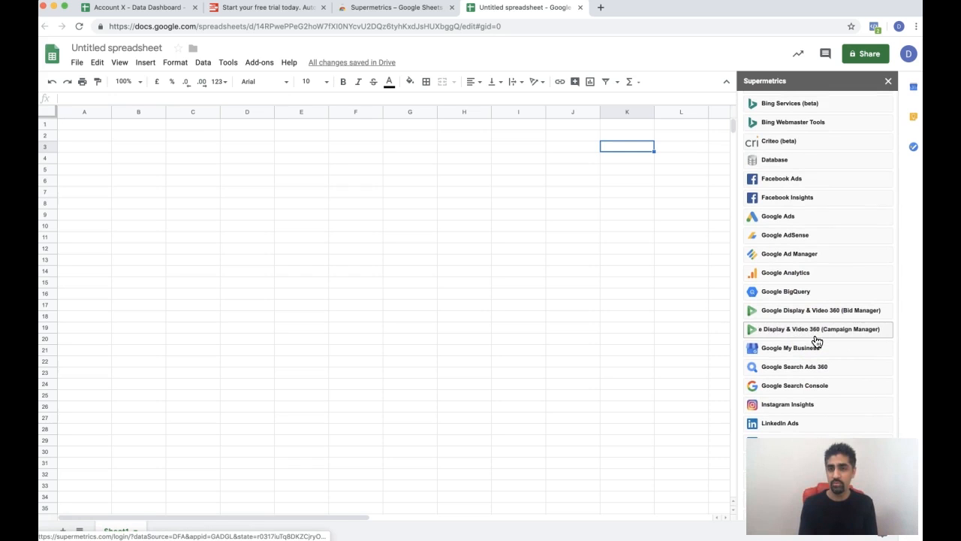
click(792, 263)
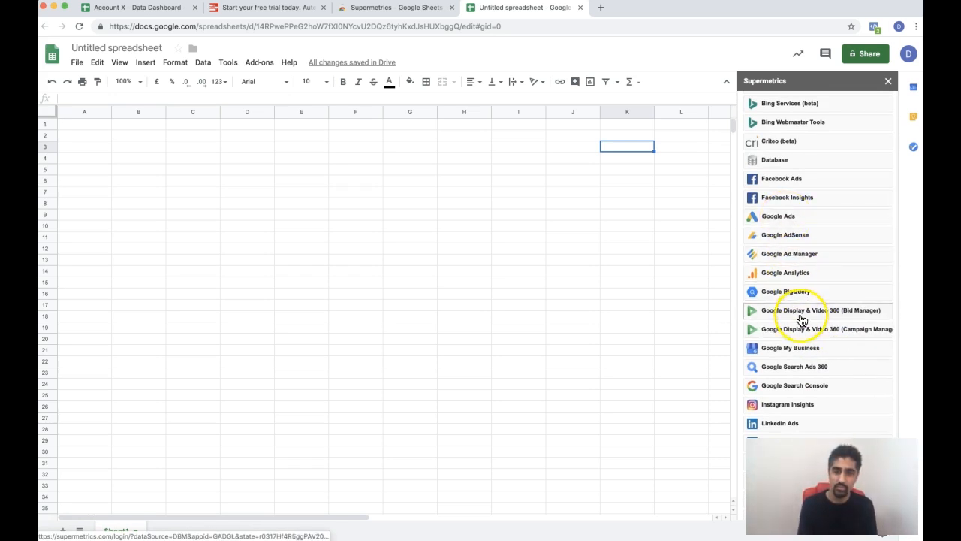
scroll(796, 314, down, 2)
scroll(799, 331, down, 4)
scroll(801, 372, down, 3)
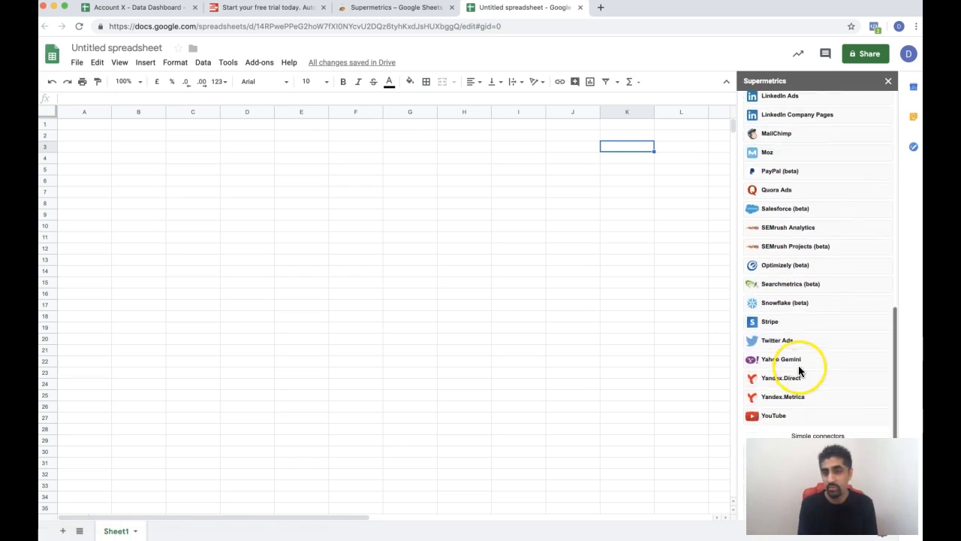
scroll(810, 289, up, 2)
scroll(809, 277, up, 8)
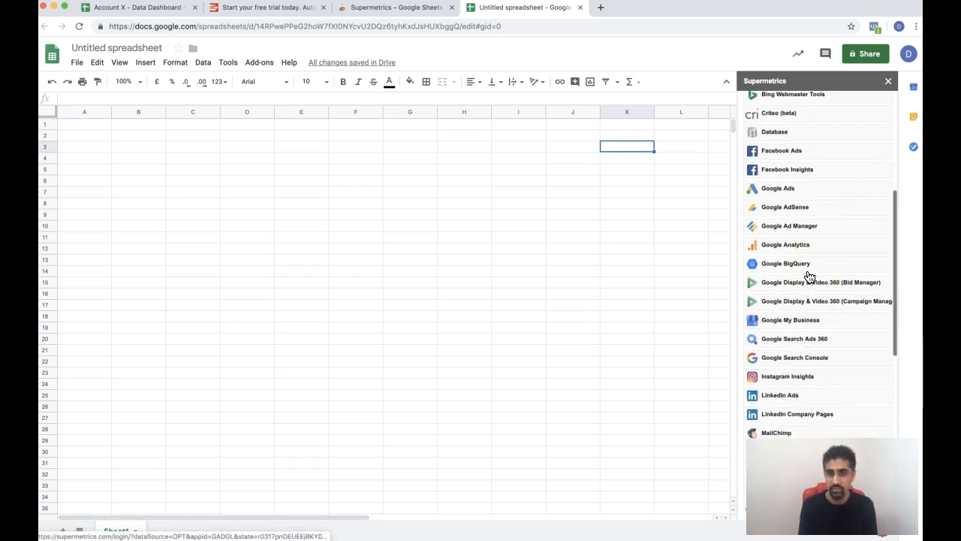
click(806, 196)
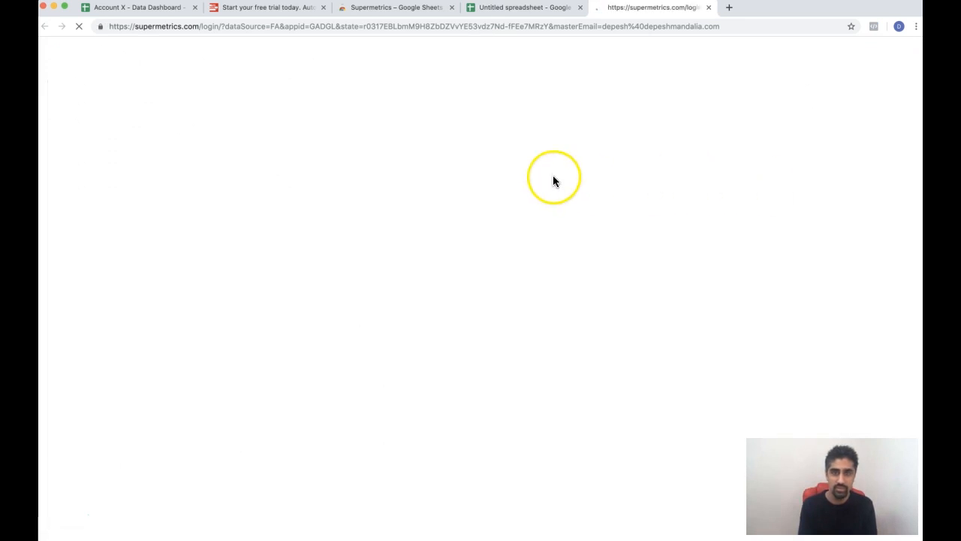
click(386, 169)
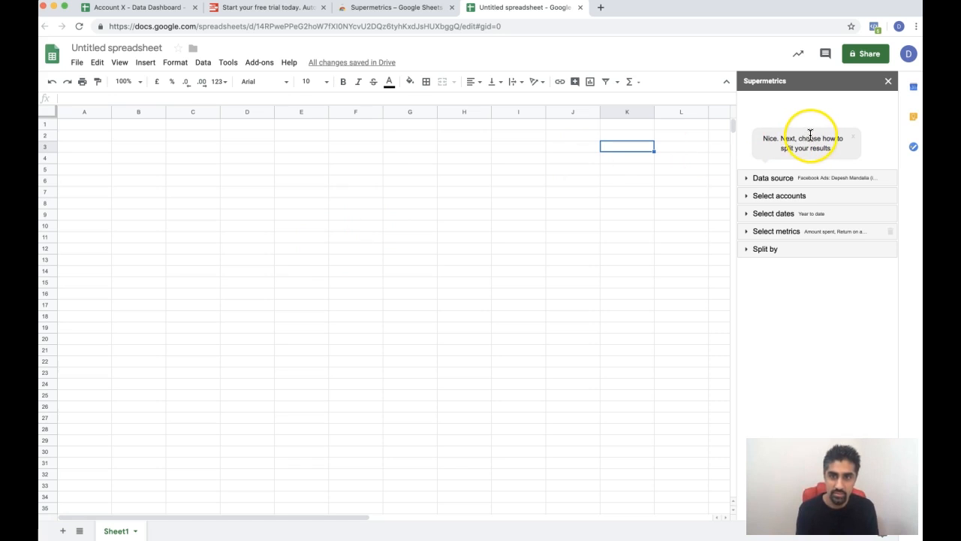
Review the data source choices, and select the Goose Creek Candle USA ad account for the Facebook Ads query.
click(816, 178)
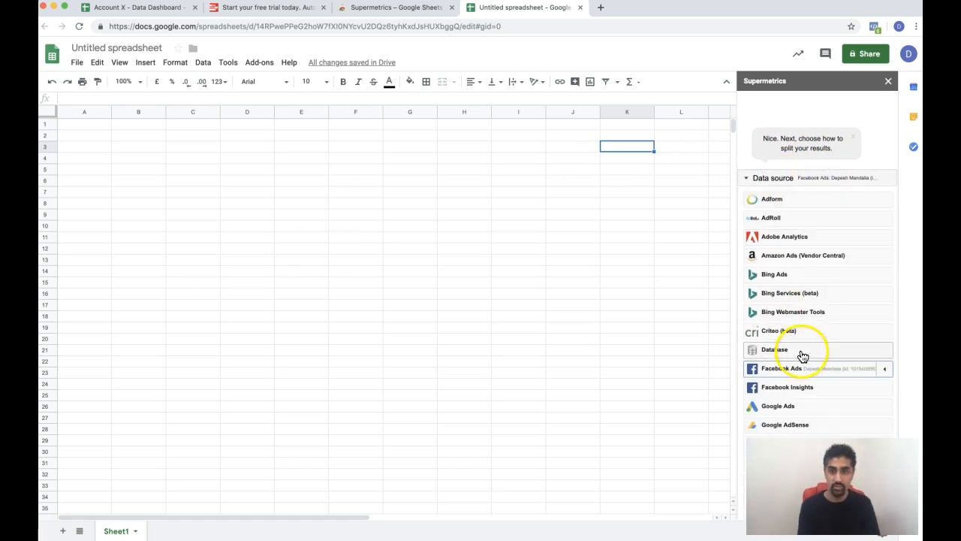
click(807, 180)
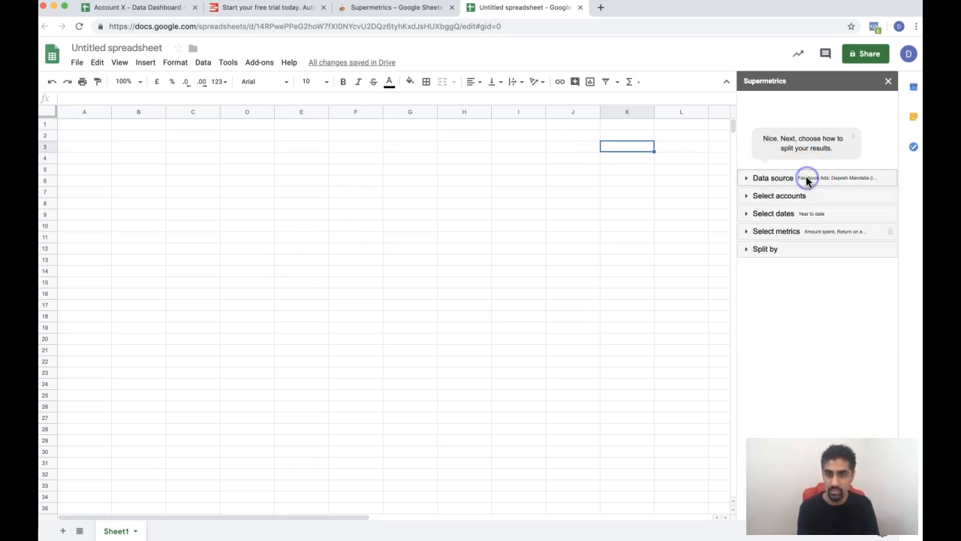
click(774, 195)
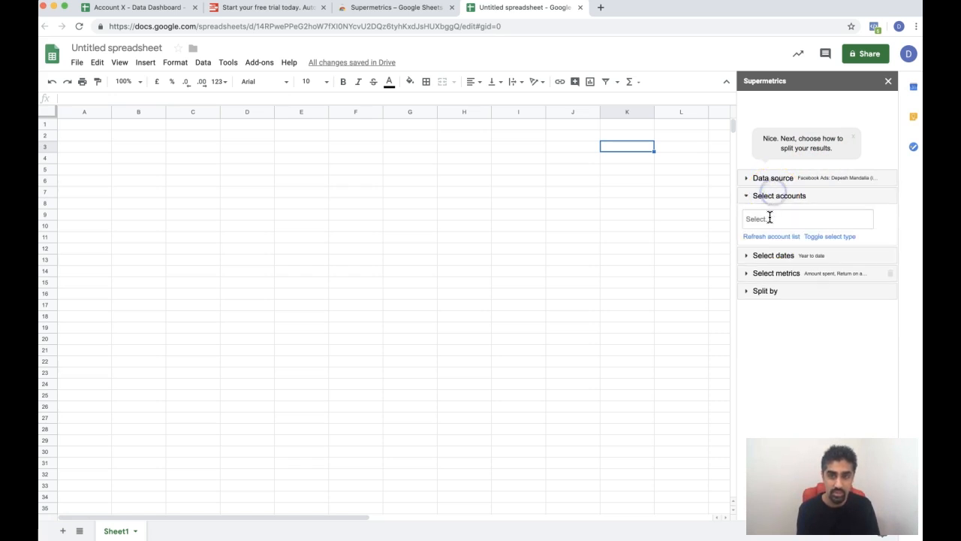
click(771, 220)
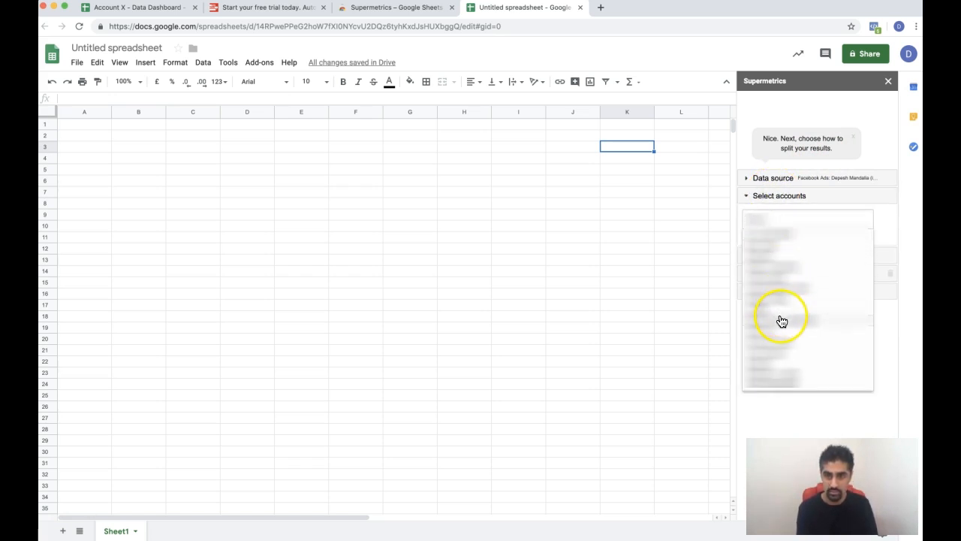
click(782, 322)
click(890, 225)
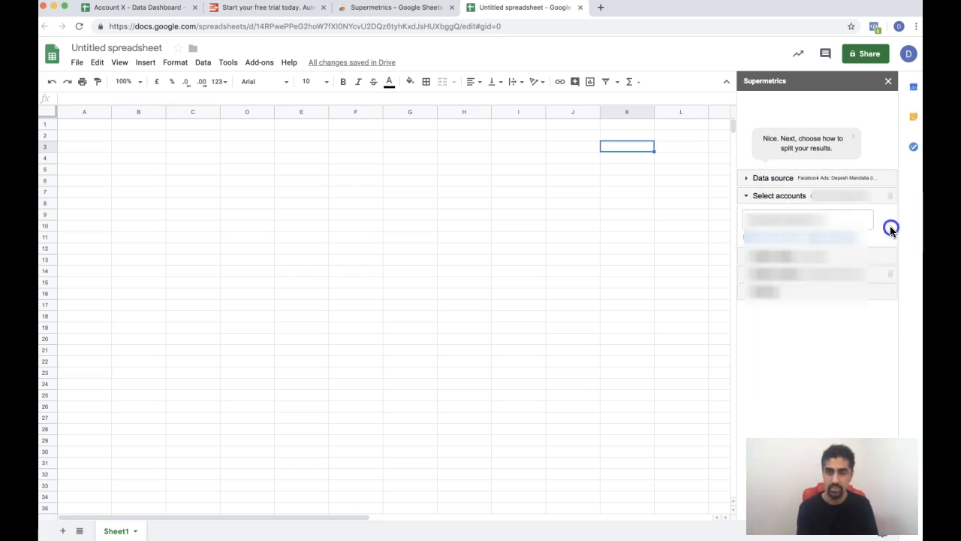
click(890, 226)
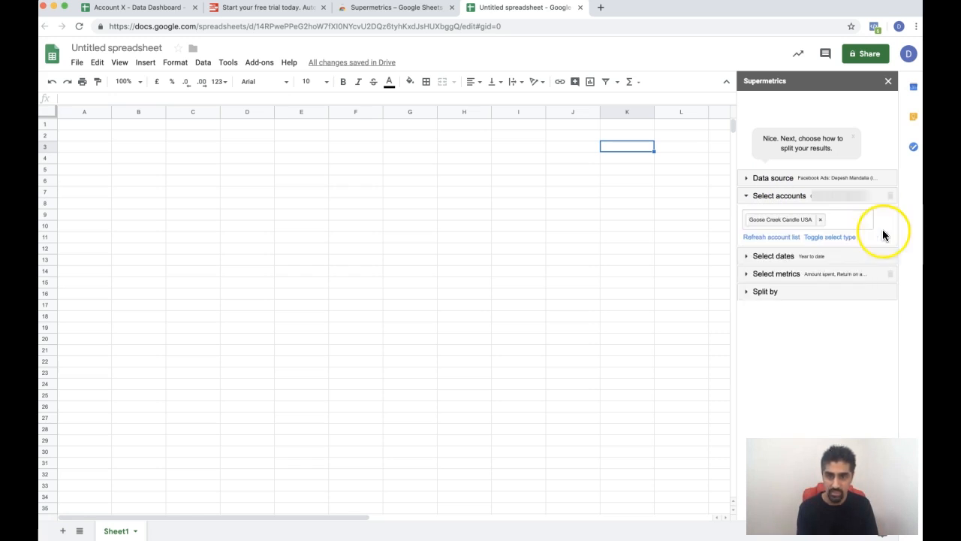
Set the query's date range to Last X days with 7 days.
click(788, 257)
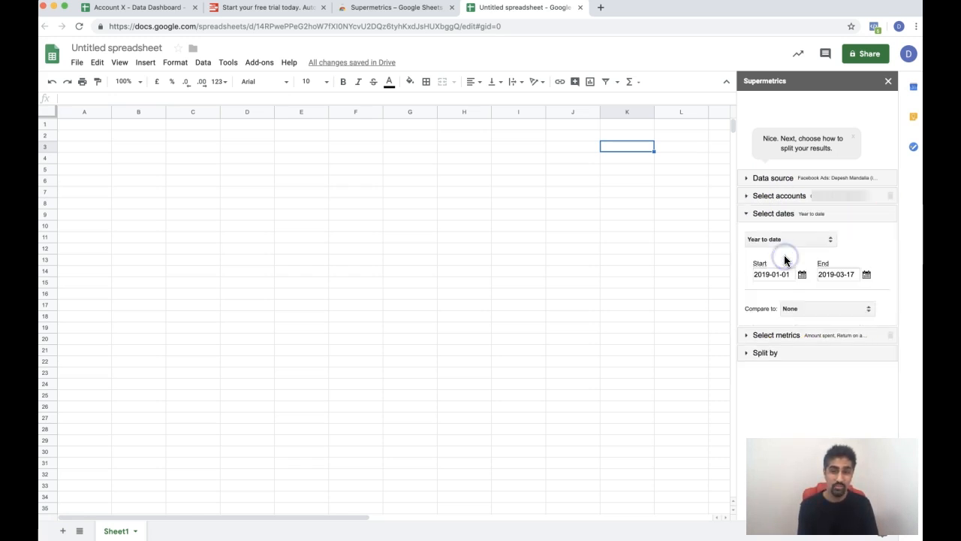
click(795, 241)
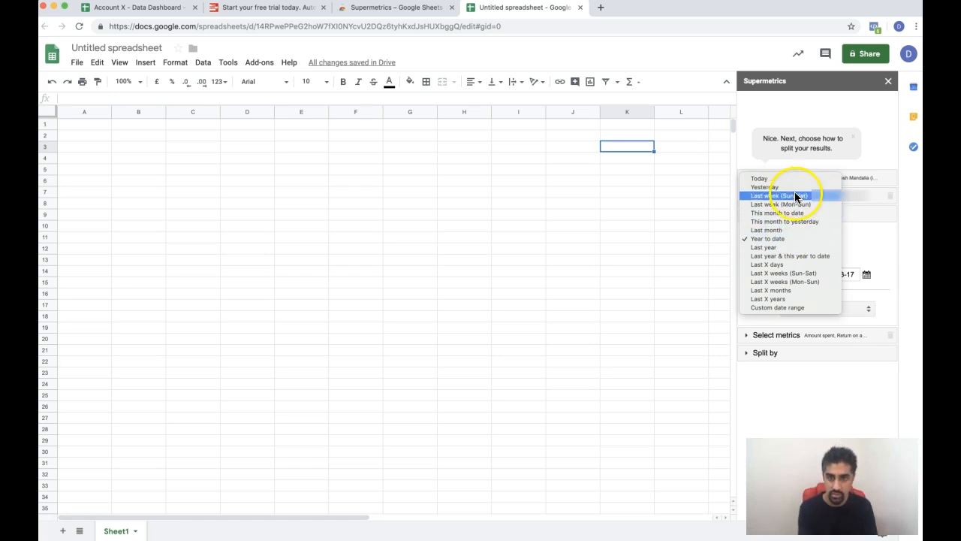
click(785, 264)
click(780, 267)
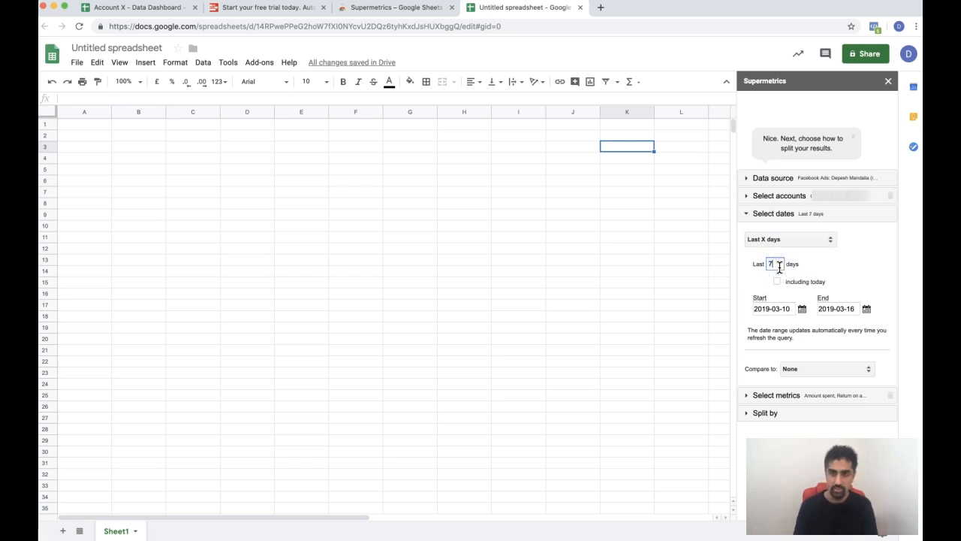
click(777, 214)
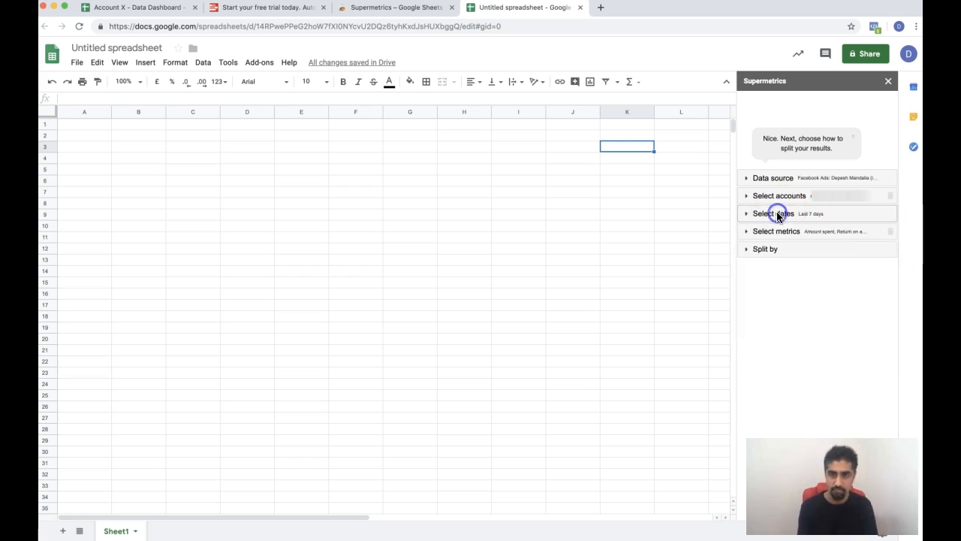
Add the metrics Website checkouts initiated and Website adds to cart to the query.
click(775, 231)
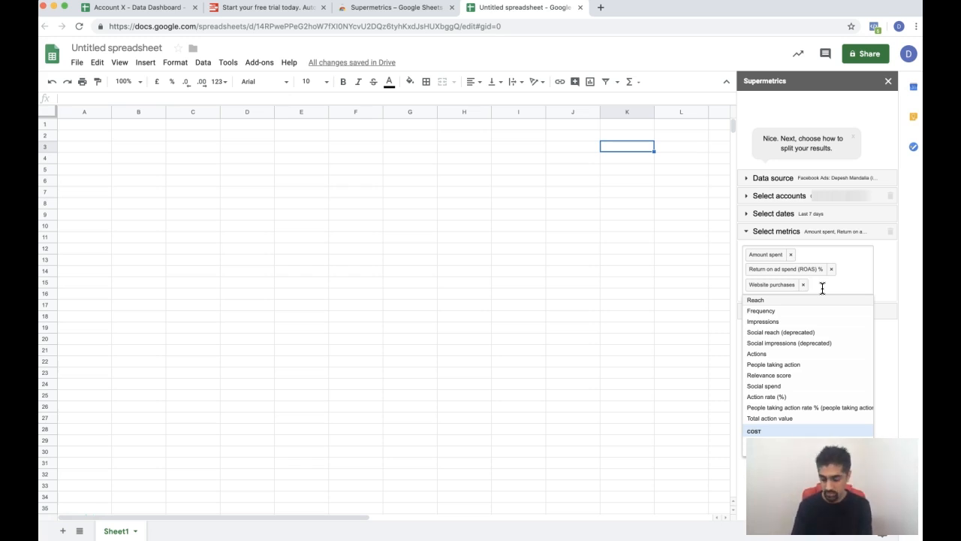
text(init)
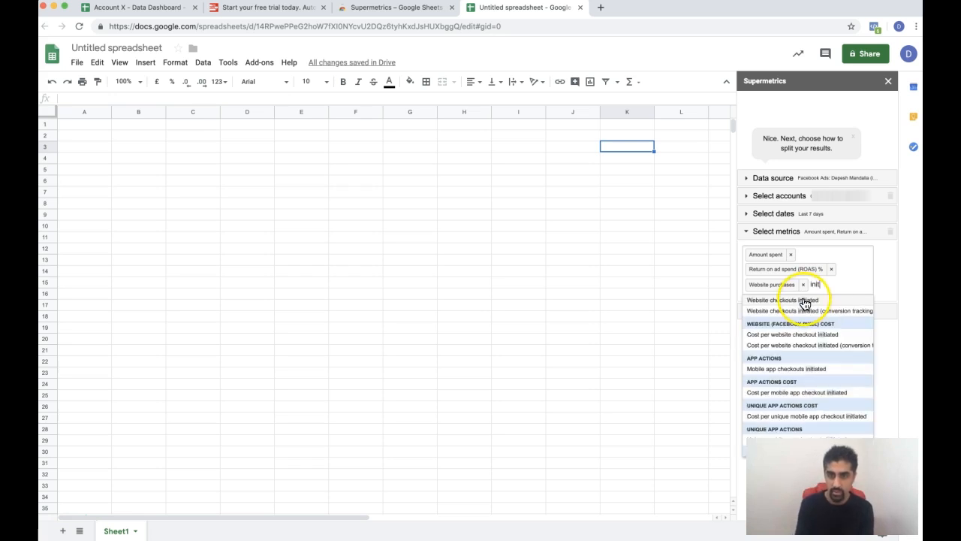
click(805, 300)
text(add)
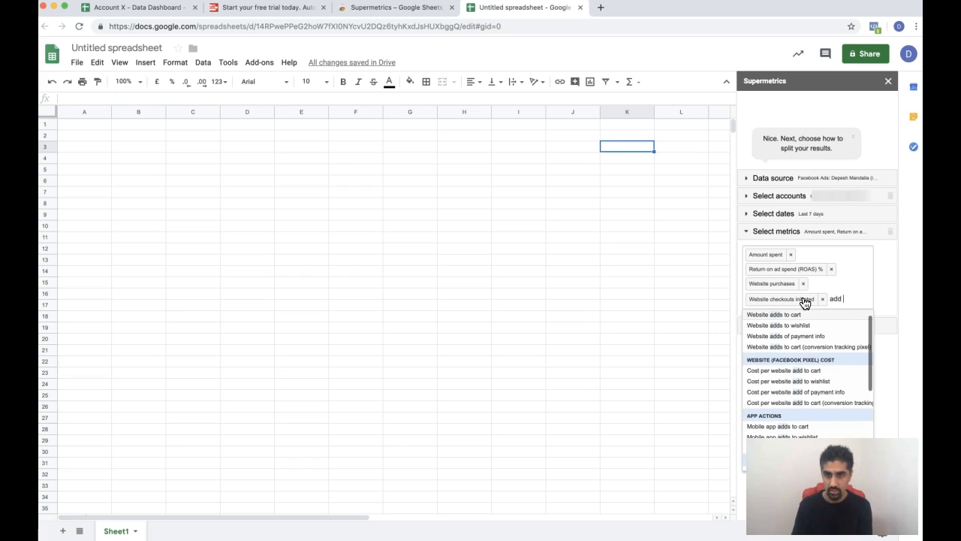
text( to)
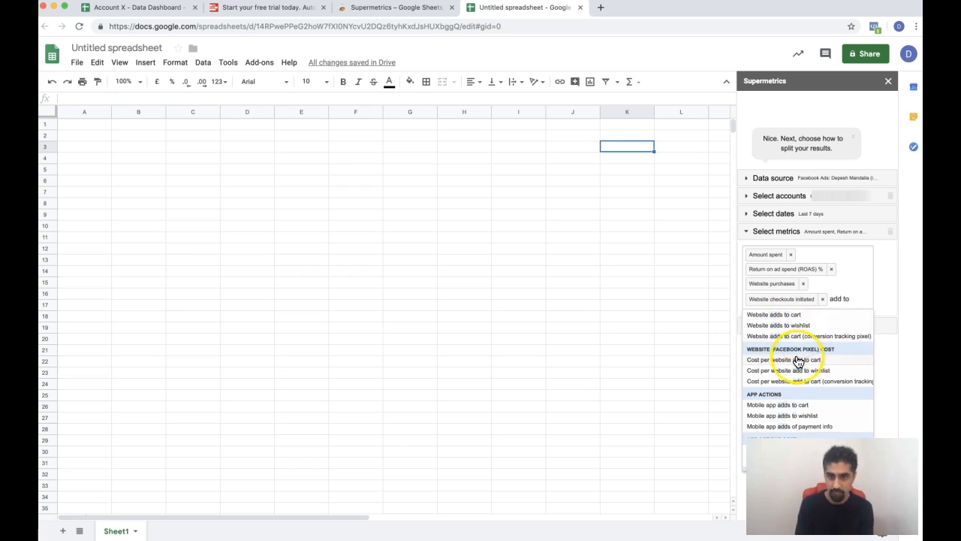
click(801, 315)
Add the metrics Website content views, Landing page views and Outbound clicks to the query.
text(view cont)
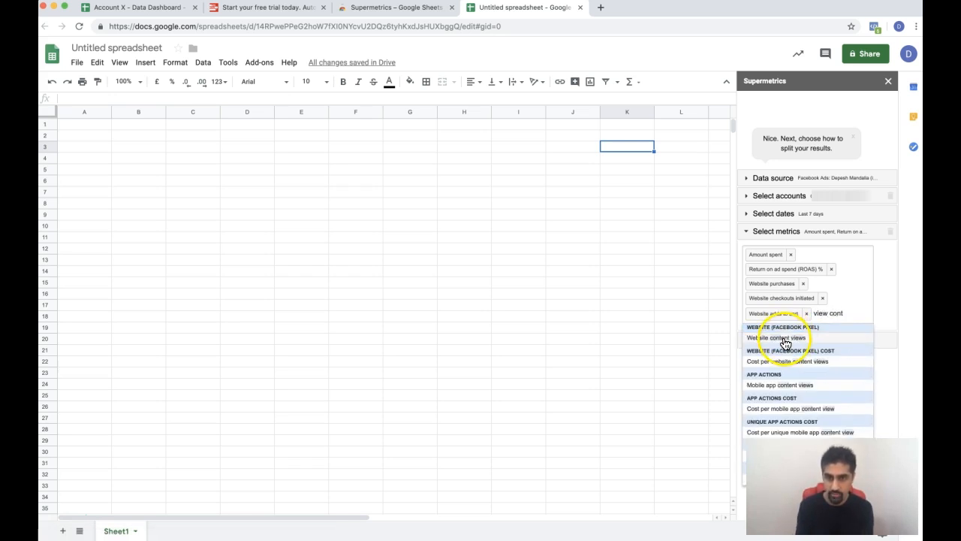
click(785, 339)
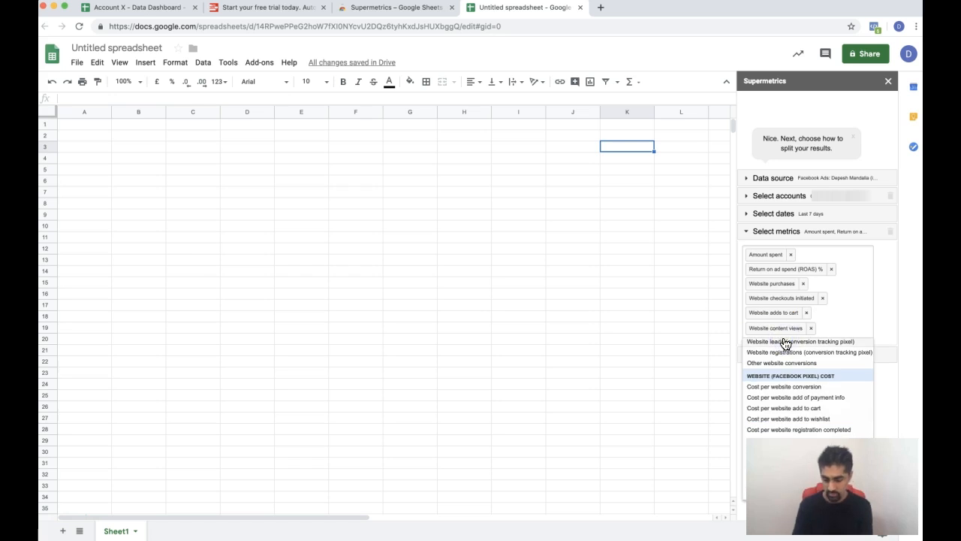
text(landing)
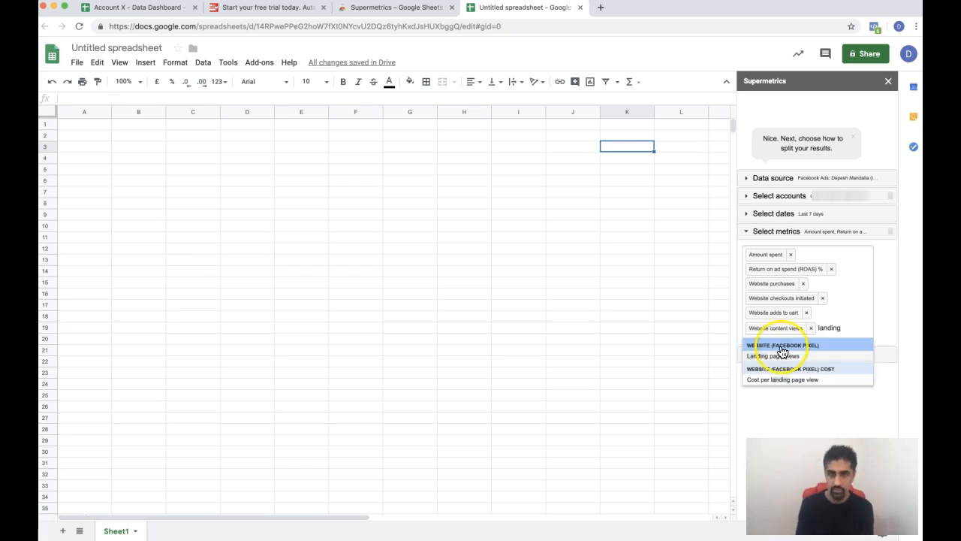
click(781, 354)
text(outbound)
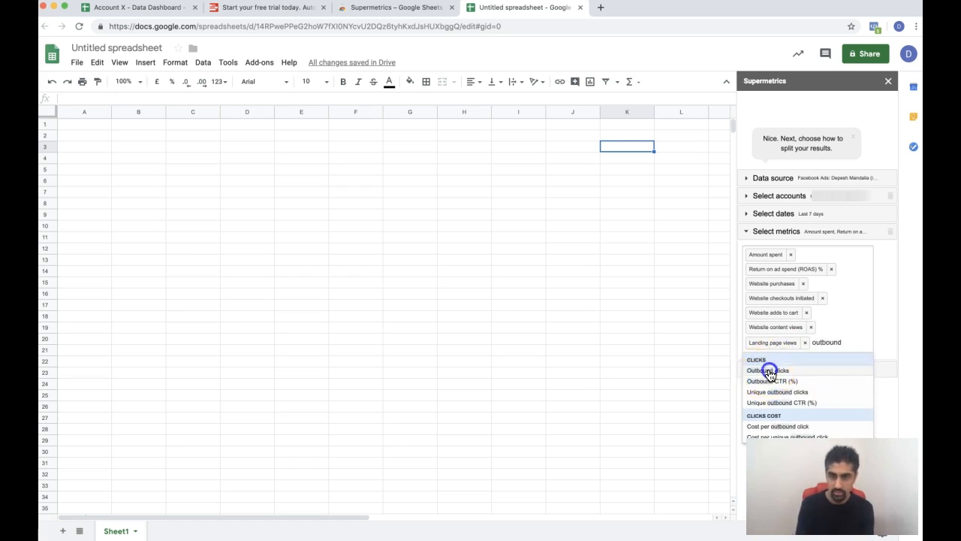
click(768, 370)
Add the Website purchases conversion value metric and place it directly after Website purchases in the metric list.
click(878, 364)
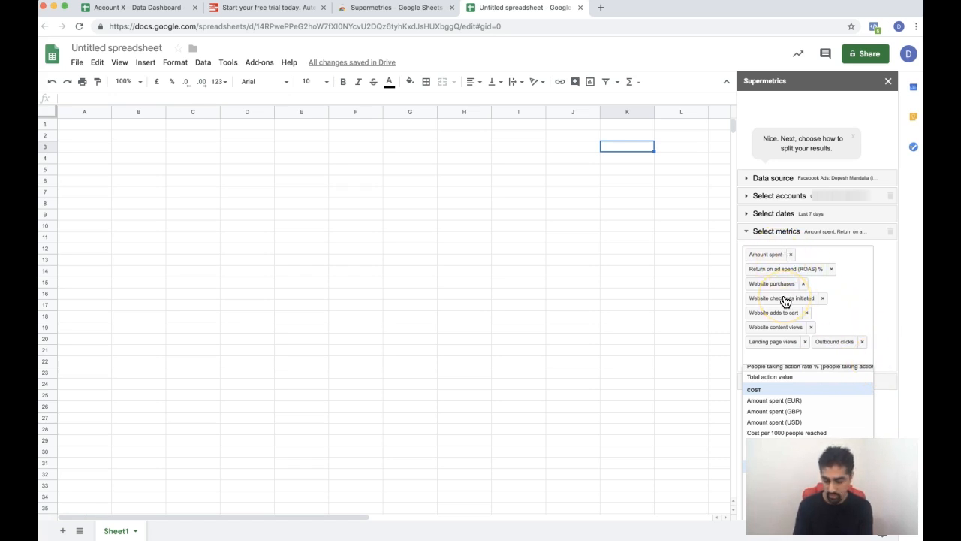
text(purchase value)
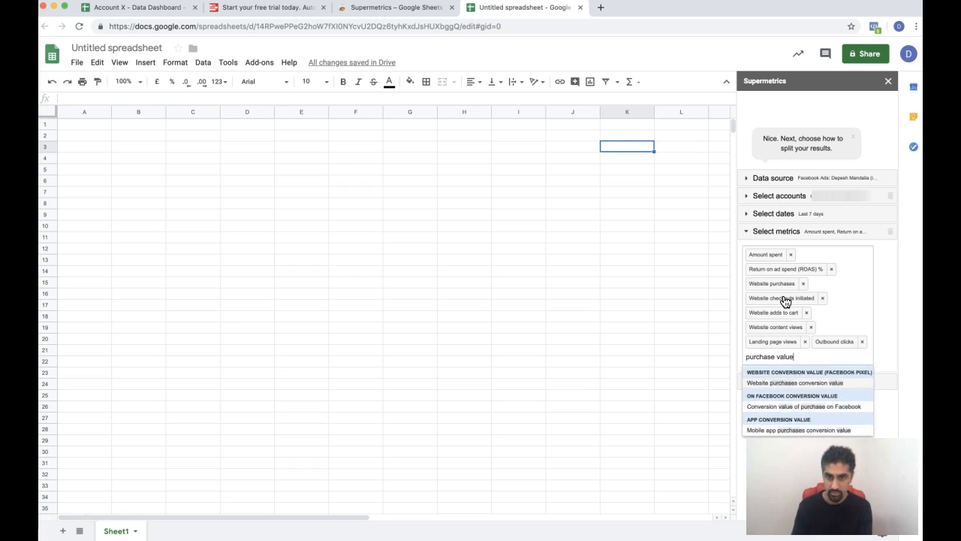
click(785, 382)
drag(756, 359, 770, 299)
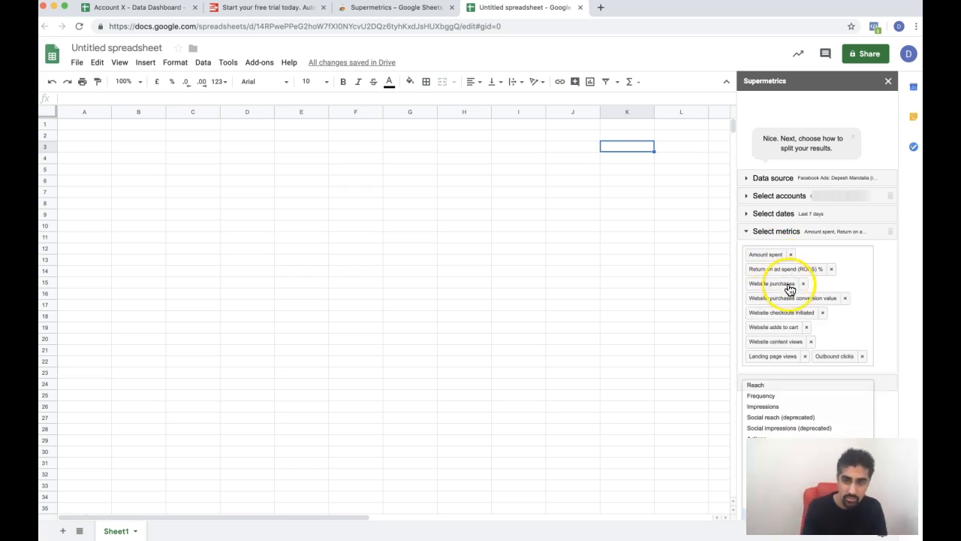
click(893, 330)
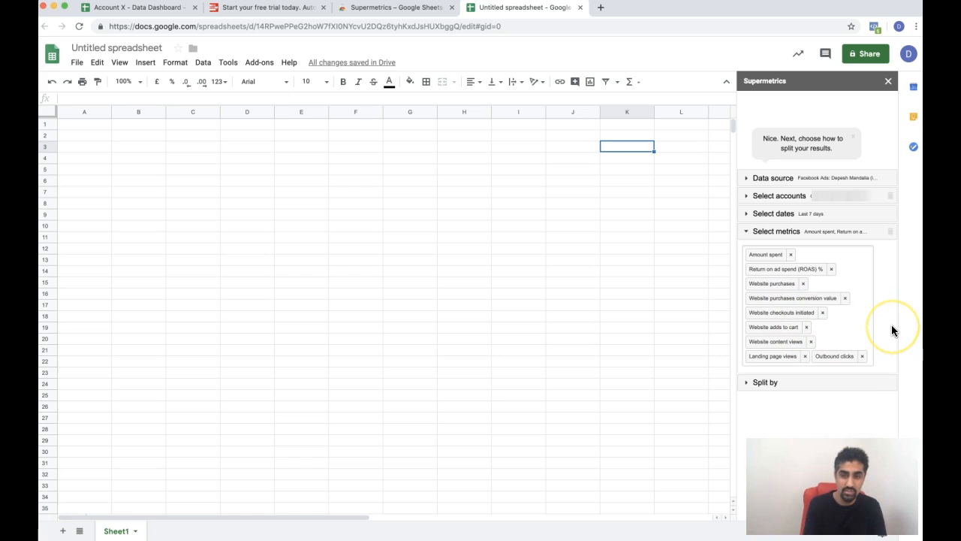
click(874, 355)
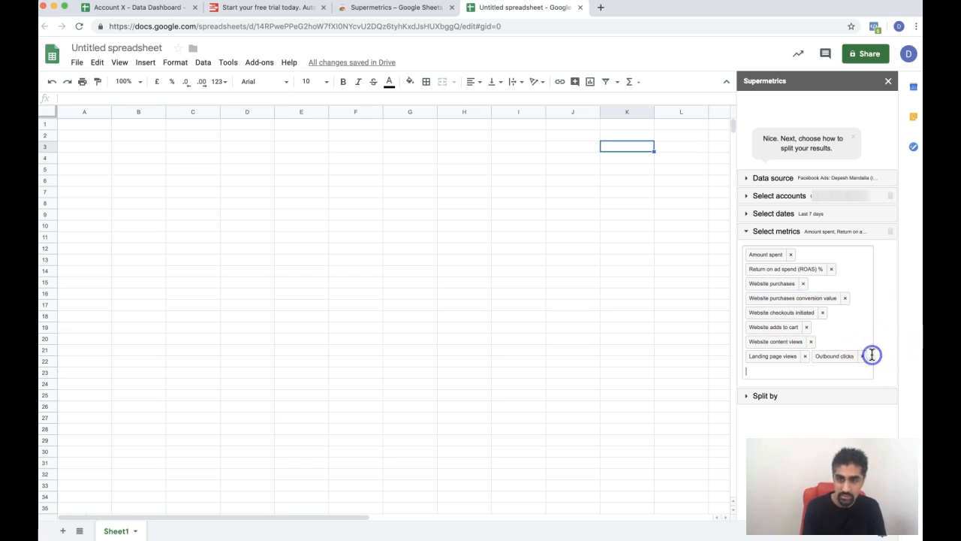
click(882, 351)
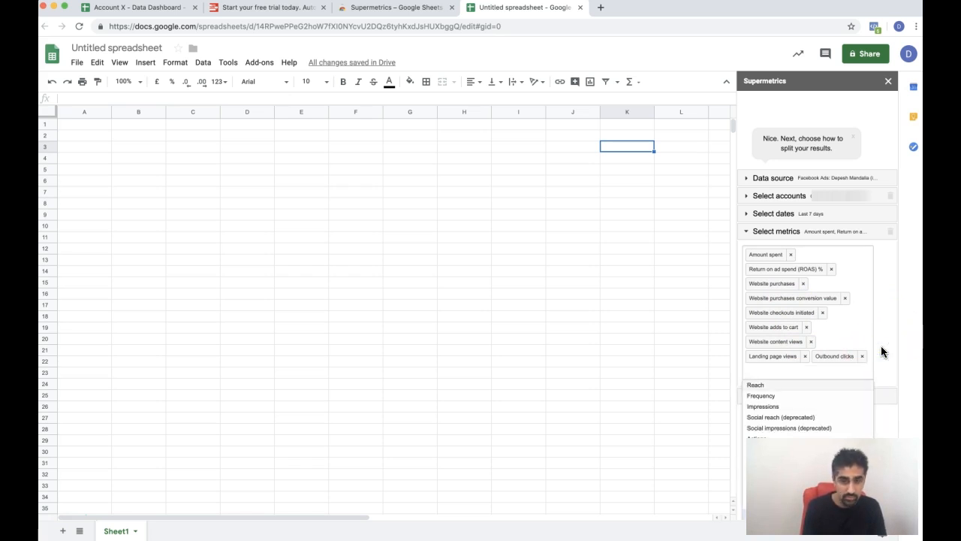
click(882, 351)
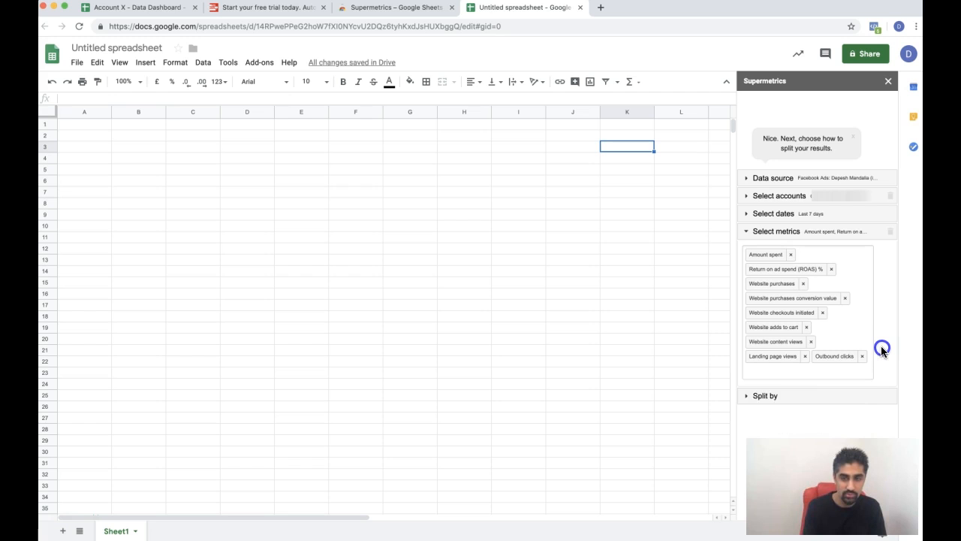
click(785, 247)
click(778, 231)
Split the query results to rows by Date.
click(774, 253)
click(773, 287)
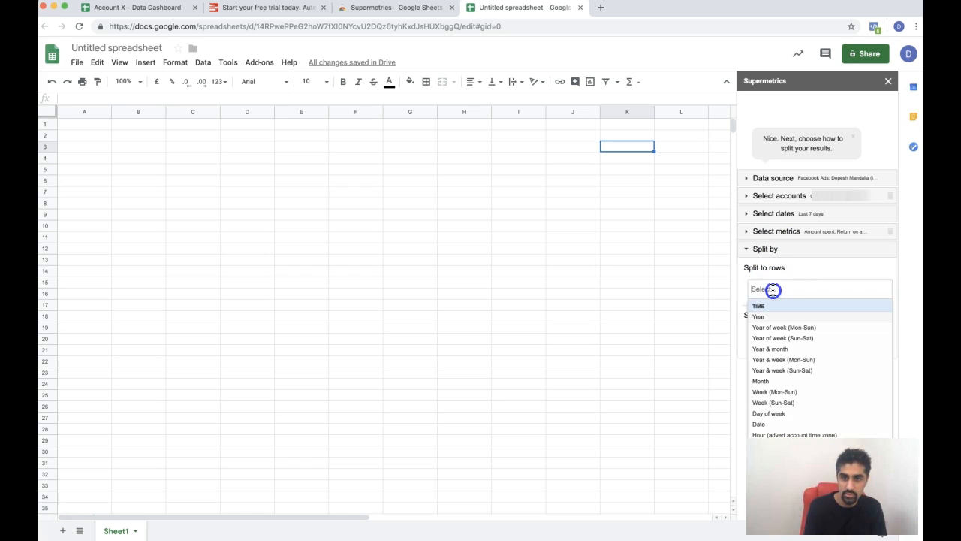
click(771, 333)
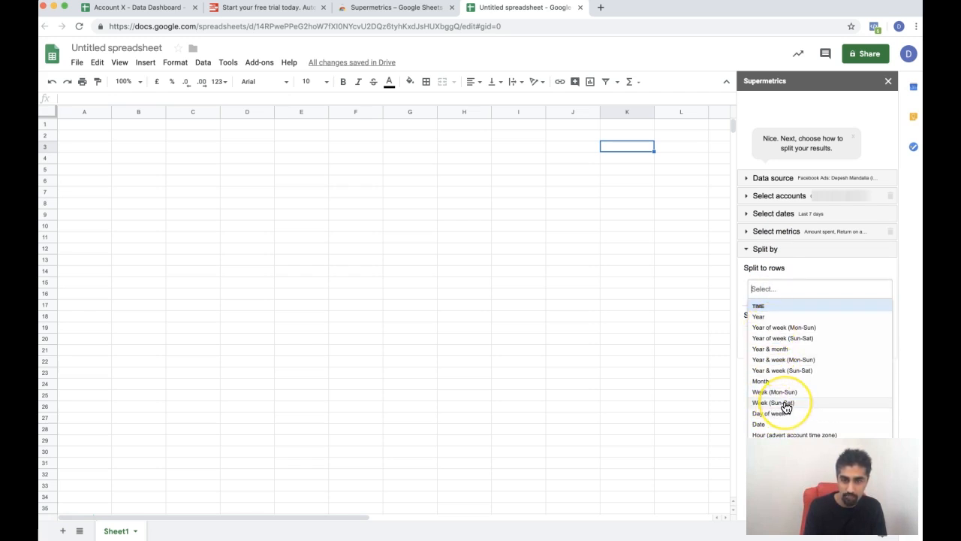
scroll(778, 413, down, 2)
click(780, 378)
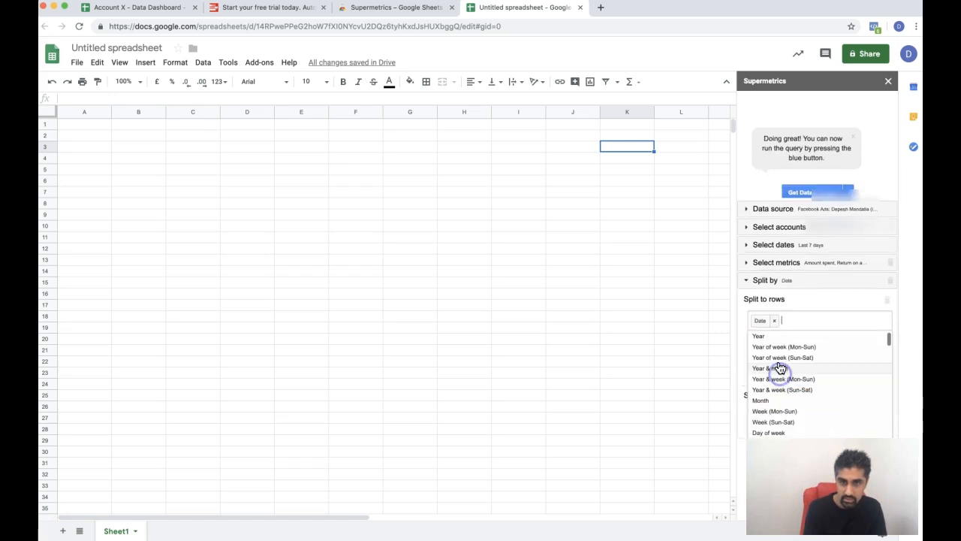
click(769, 310)
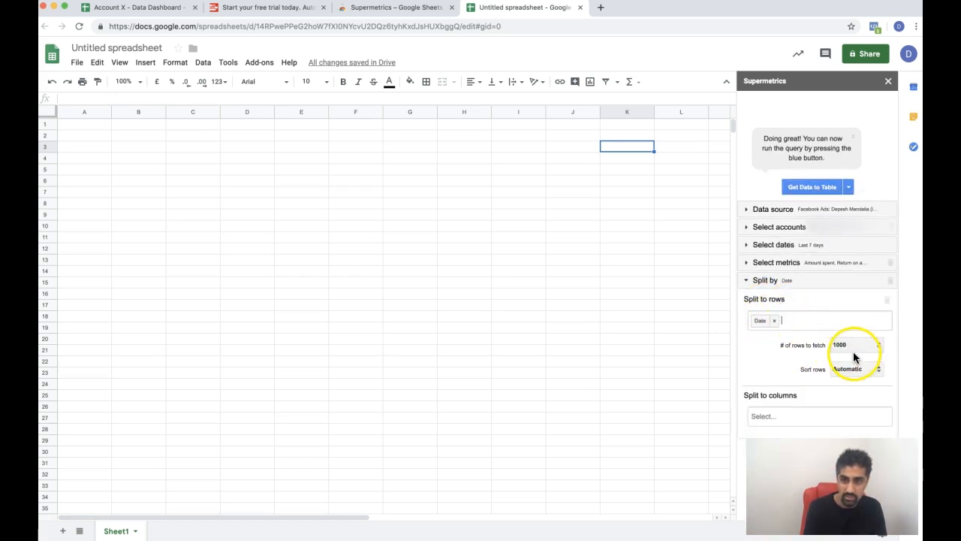
click(780, 279)
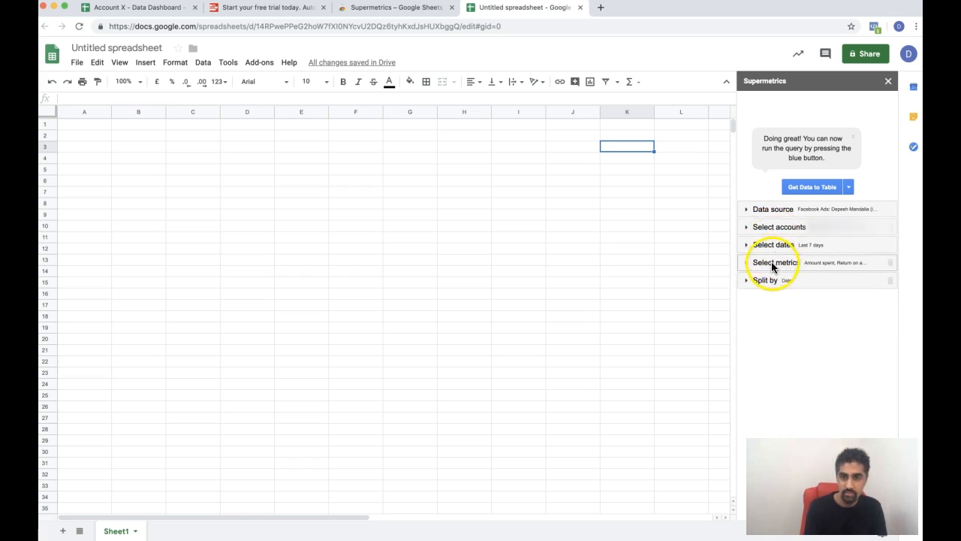
Run the query to fetch its data into a table starting at cell A1.
click(589, 155)
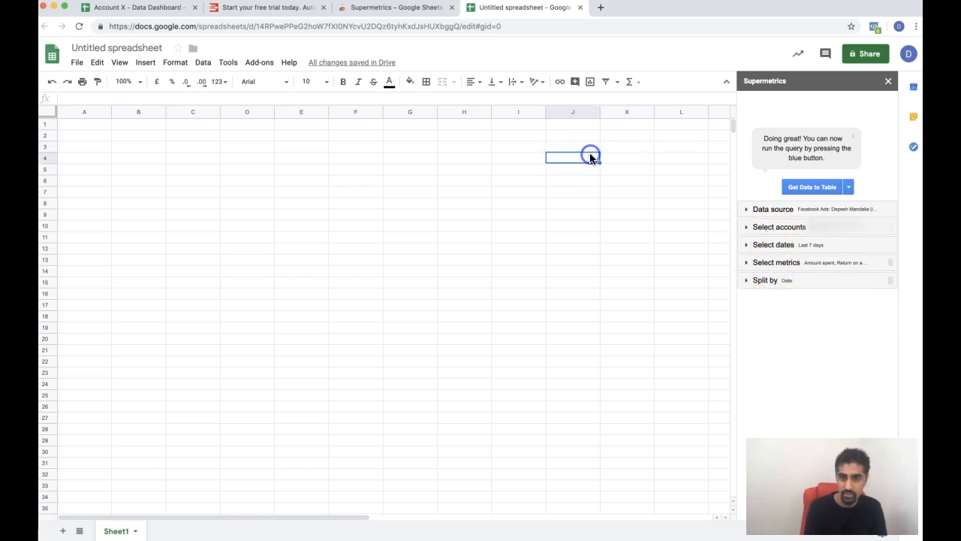
click(539, 148)
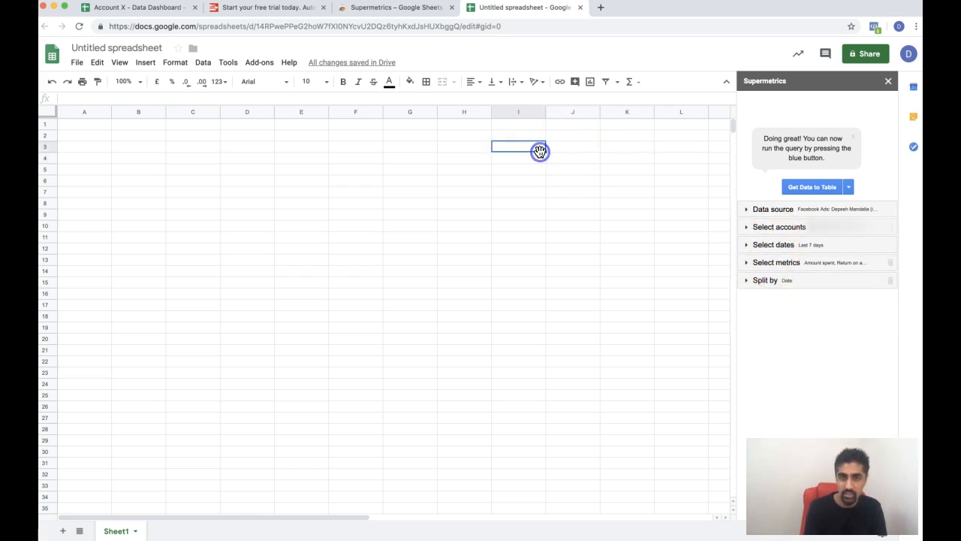
click(69, 126)
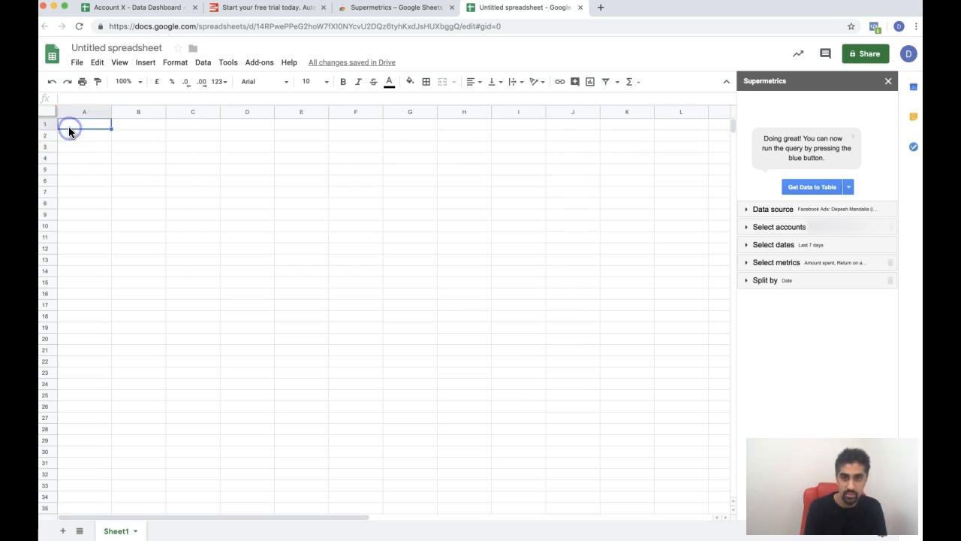
click(804, 188)
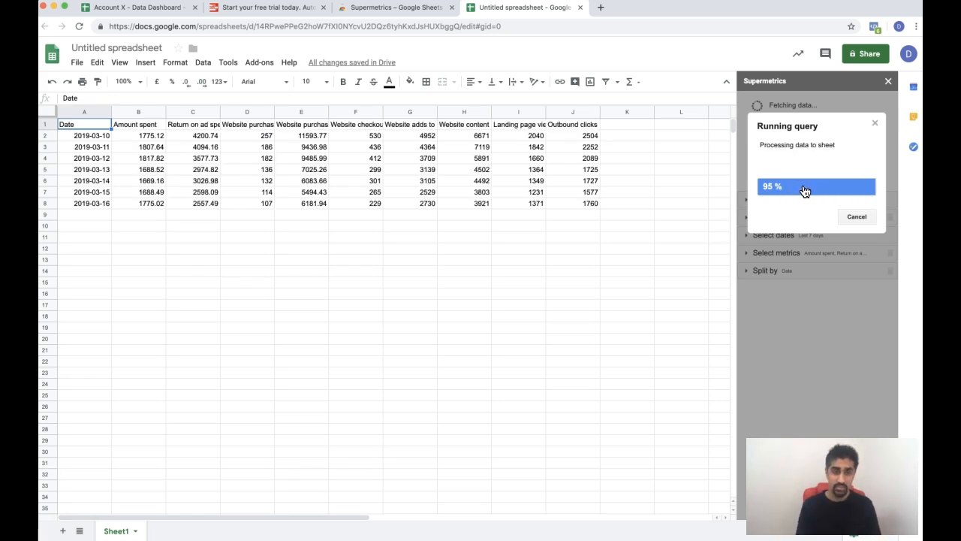
Format the Amount spent values in B2:B8 with the US Dollar custom currency.
drag(160, 137, 156, 202)
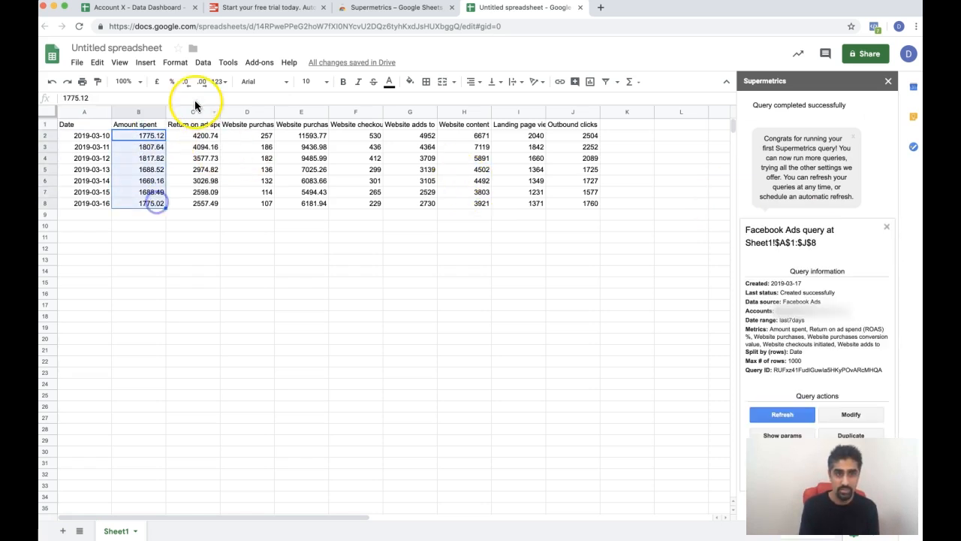
click(175, 63)
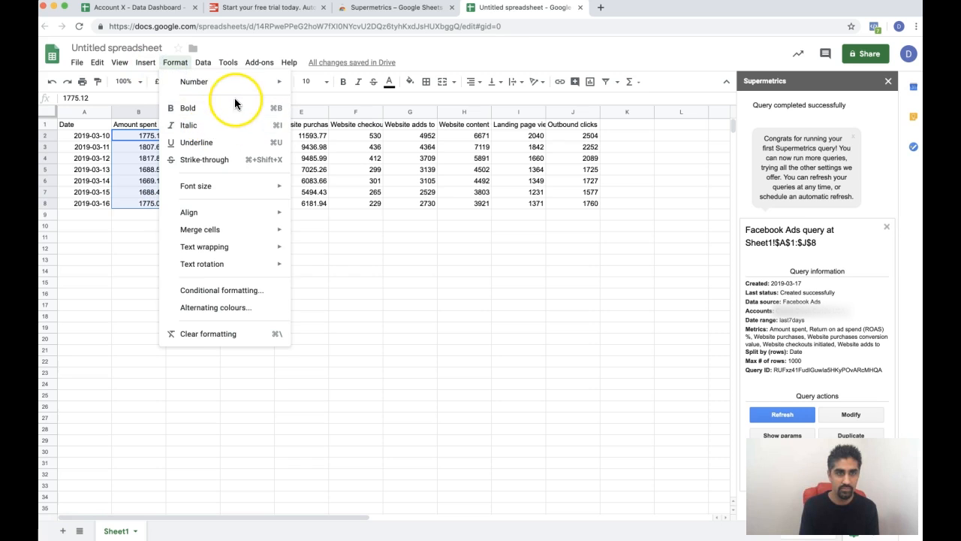
mouse_move(237, 81)
mouse_move(373, 347)
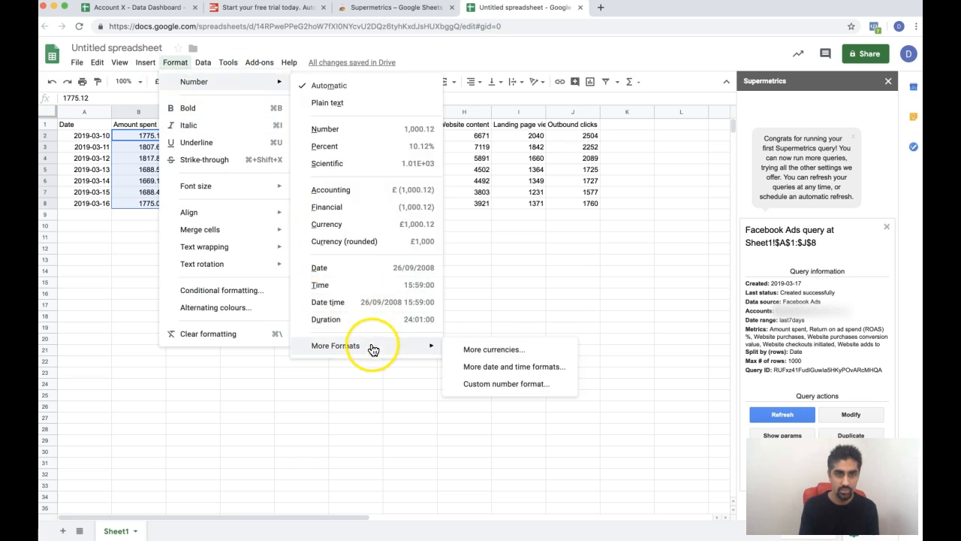
click(470, 353)
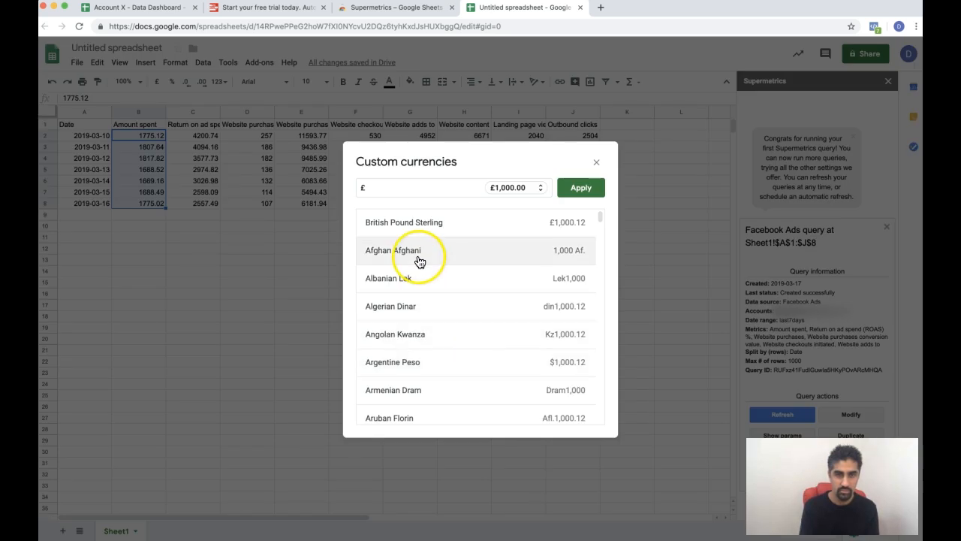
scroll(418, 301, down, 12)
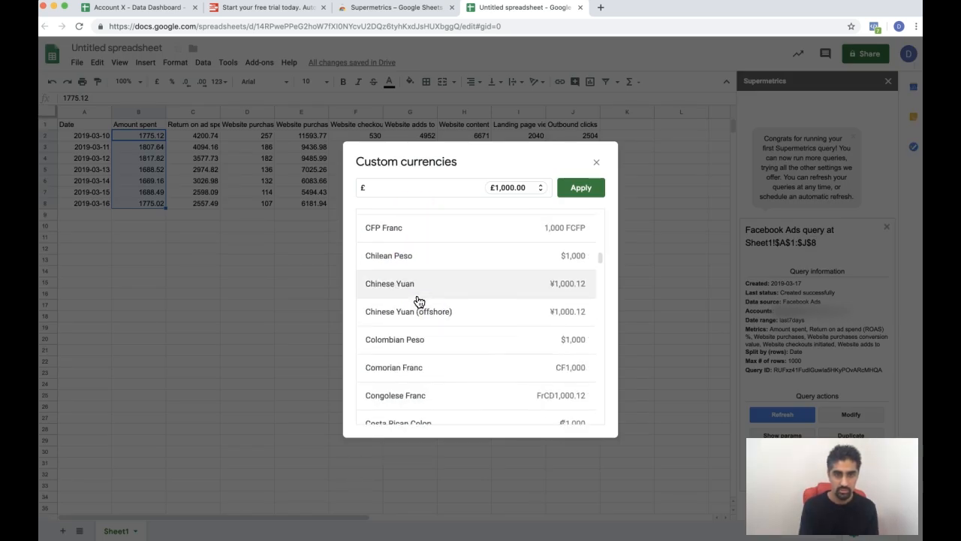
scroll(419, 301, down, 10)
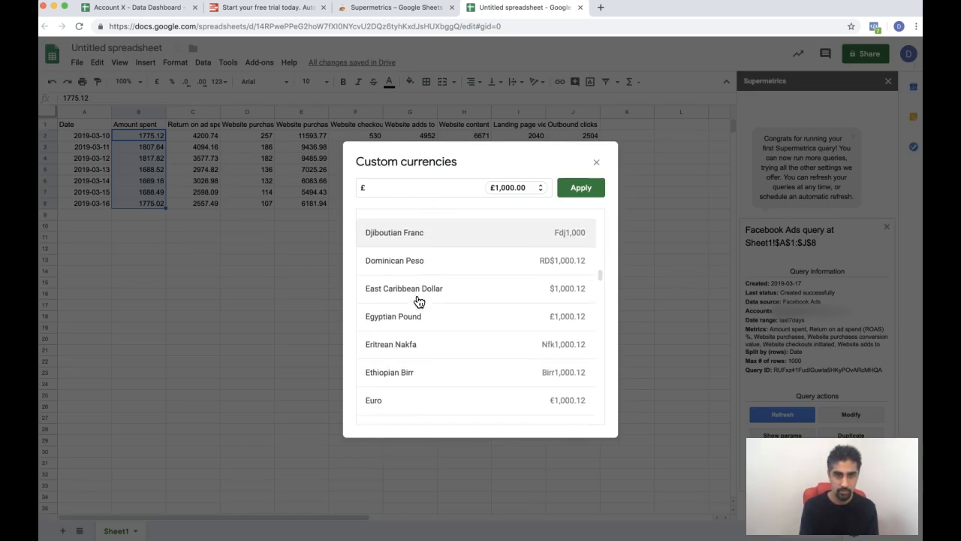
scroll(418, 302, down, 20)
scroll(418, 301, up, 2)
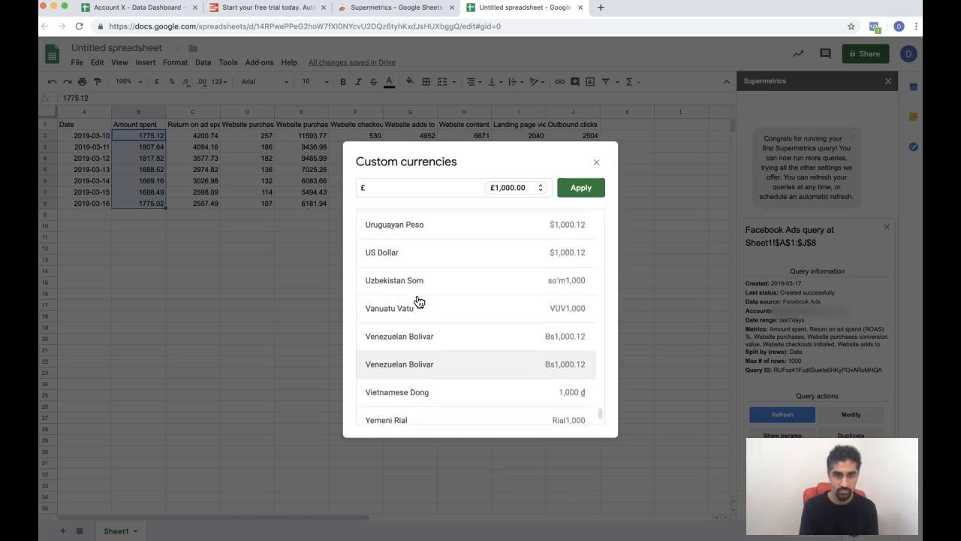
click(419, 300)
click(593, 187)
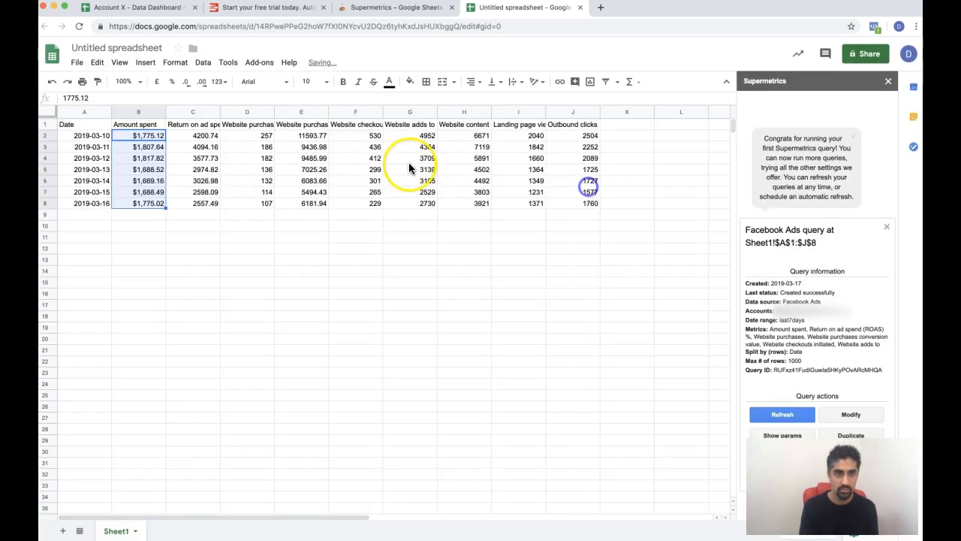
Try to format the Return on ad spend values in C2:C8 as percentages and undo the change.
drag(197, 135, 202, 203)
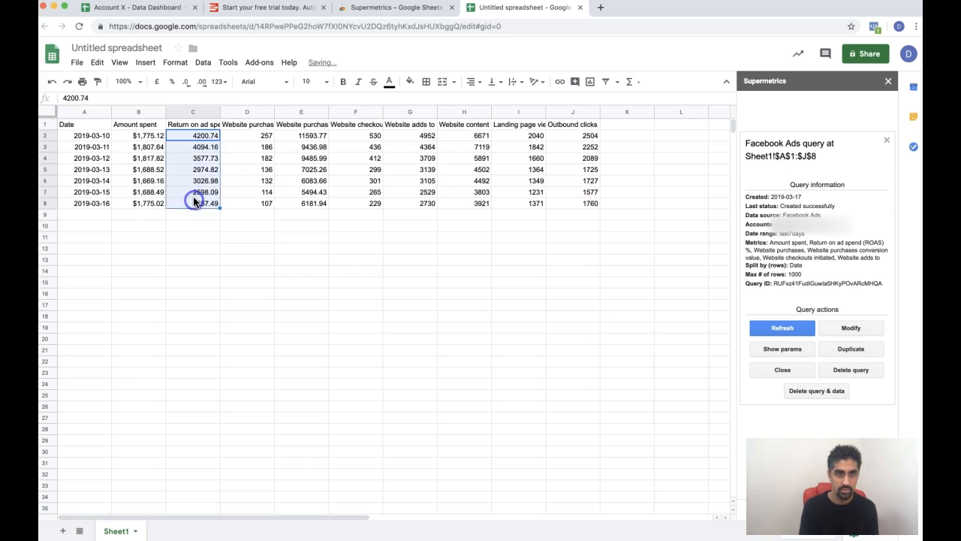
click(172, 83)
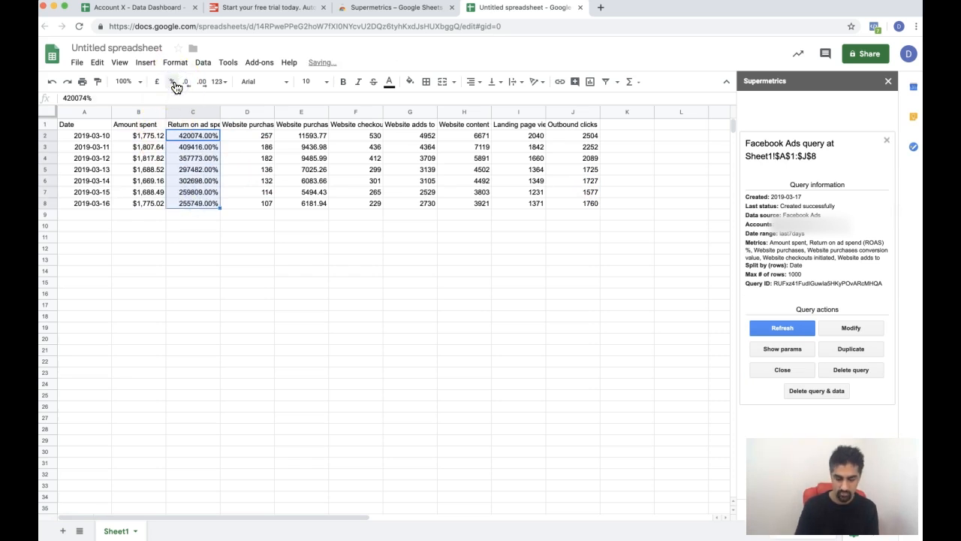
click(206, 157)
key(ctrl+z)
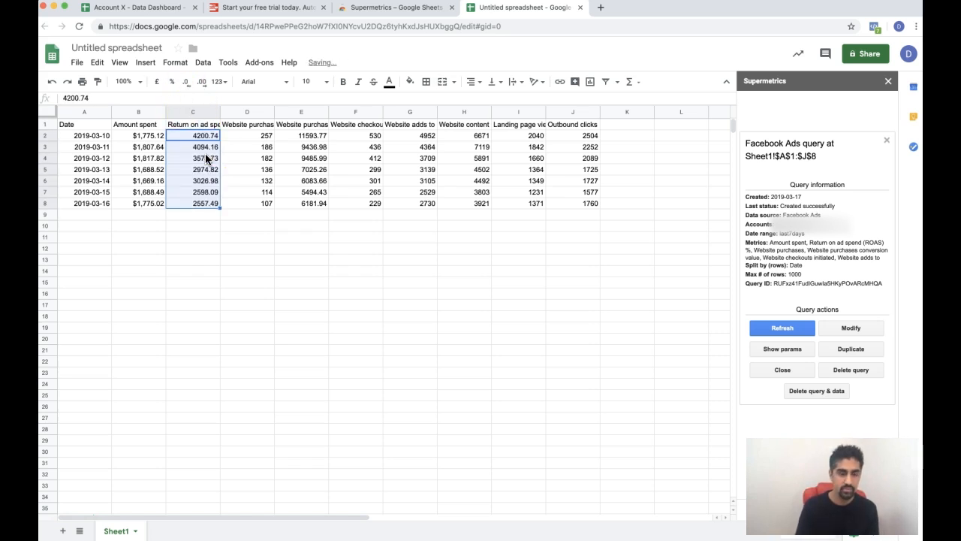
Copy the dollar formatting of the Amount spent values onto the Website purchases conversion value cells E2:E8.
click(207, 137)
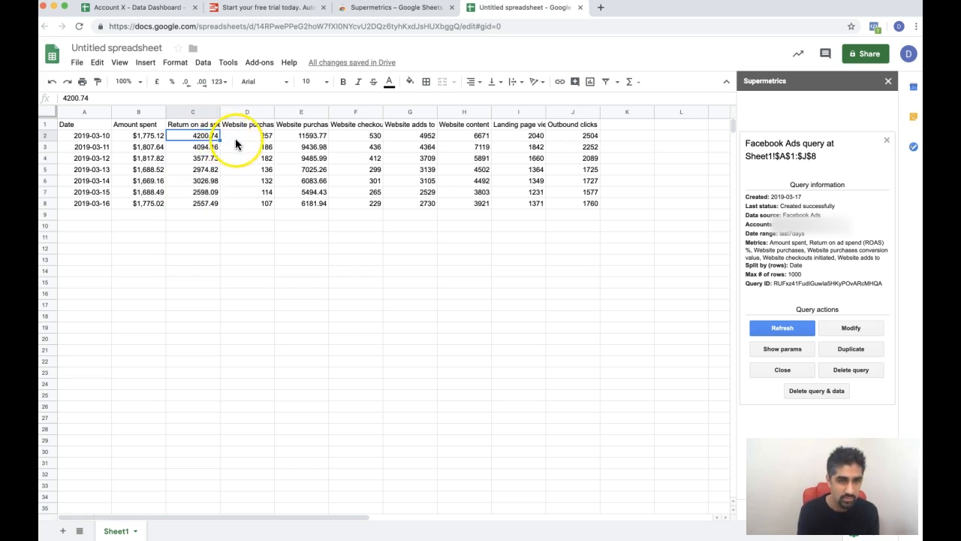
click(236, 138)
click(290, 138)
shift+click(289, 147)
drag(291, 203, 304, 139)
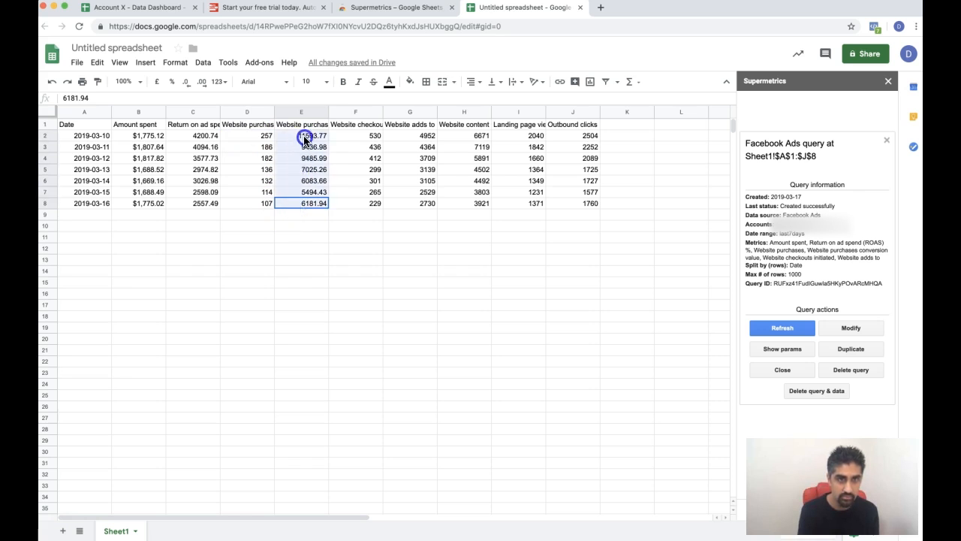
drag(154, 136, 152, 204)
click(96, 81)
drag(308, 137, 308, 203)
Review the column headers from Website checkouts initiated through Outbound clicks.
click(368, 126)
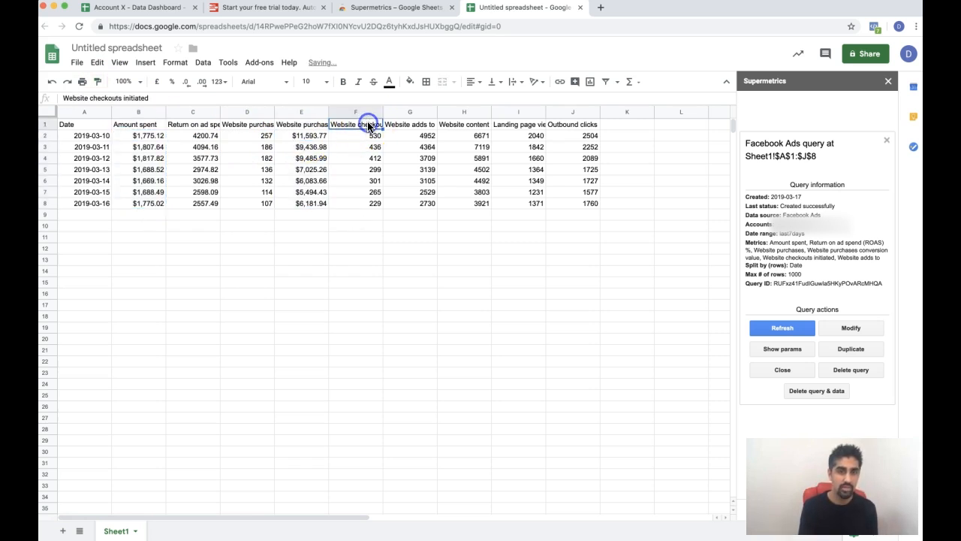
click(413, 125)
click(449, 125)
click(501, 126)
click(562, 129)
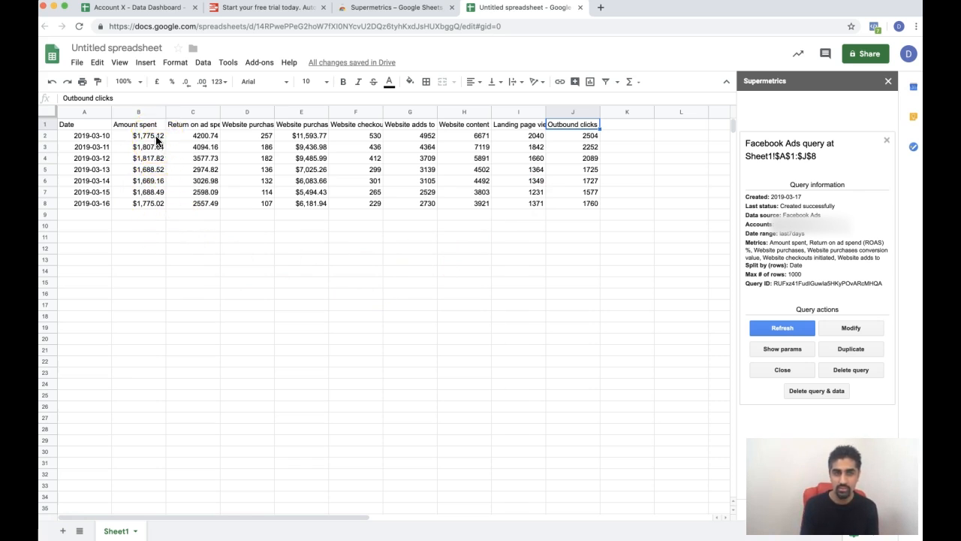
click(149, 228)
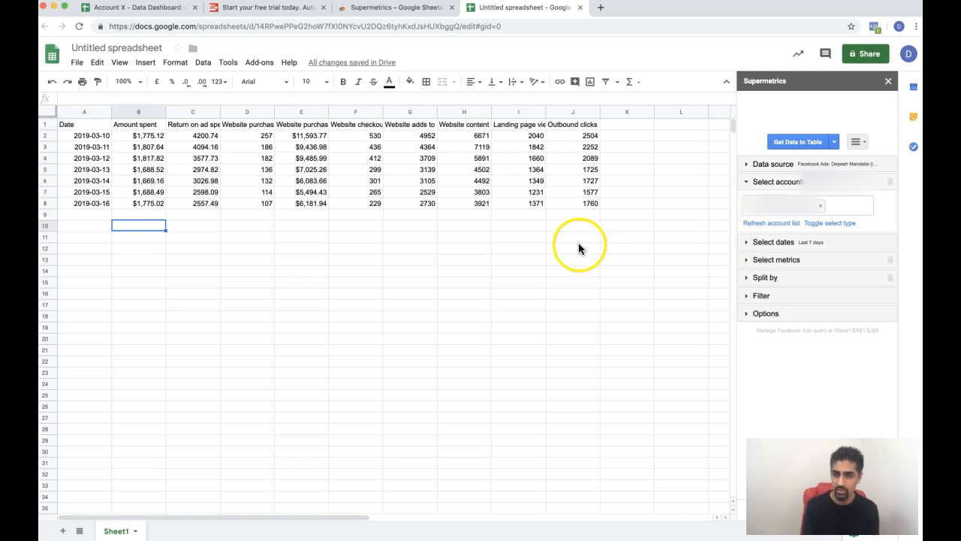
click(158, 226)
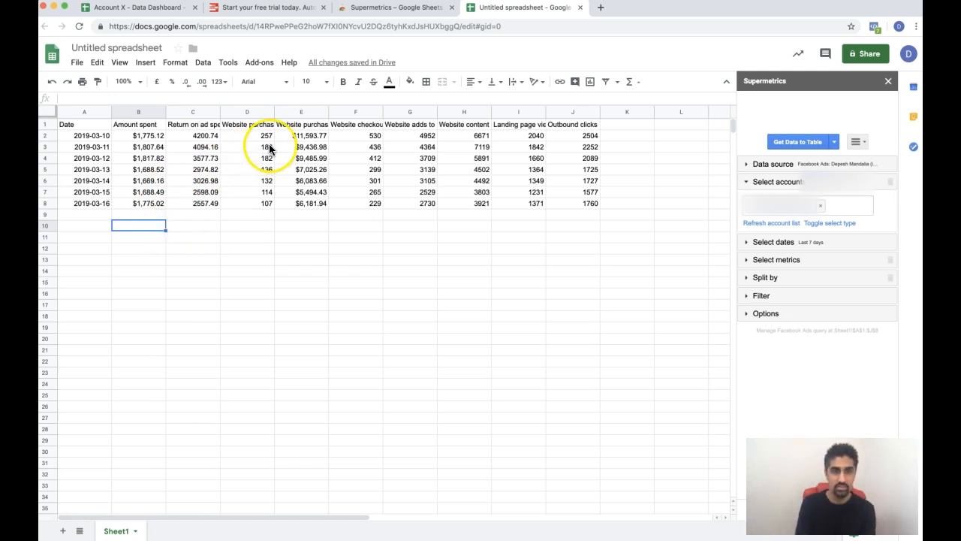
Insert two empty columns directly before the Website purchases column.
click(246, 112)
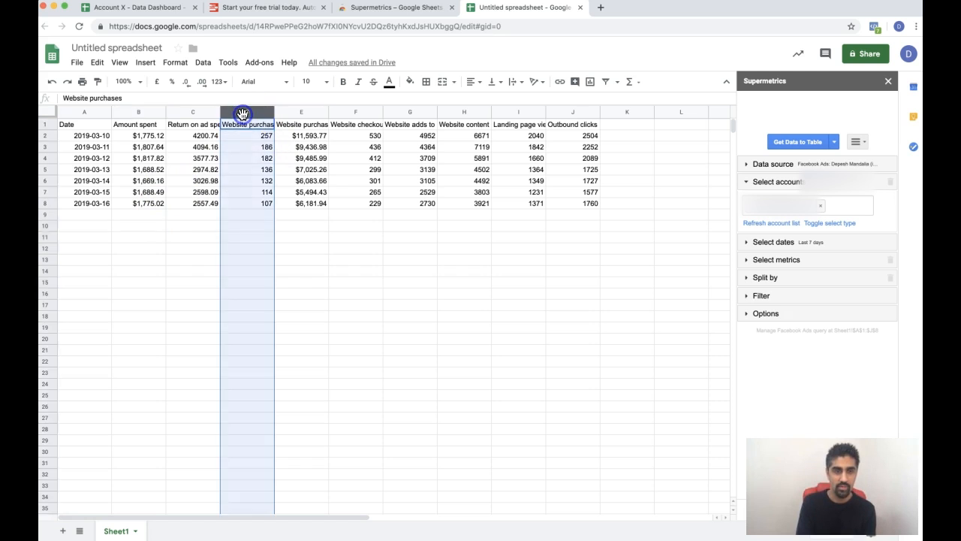
shift+click(285, 113)
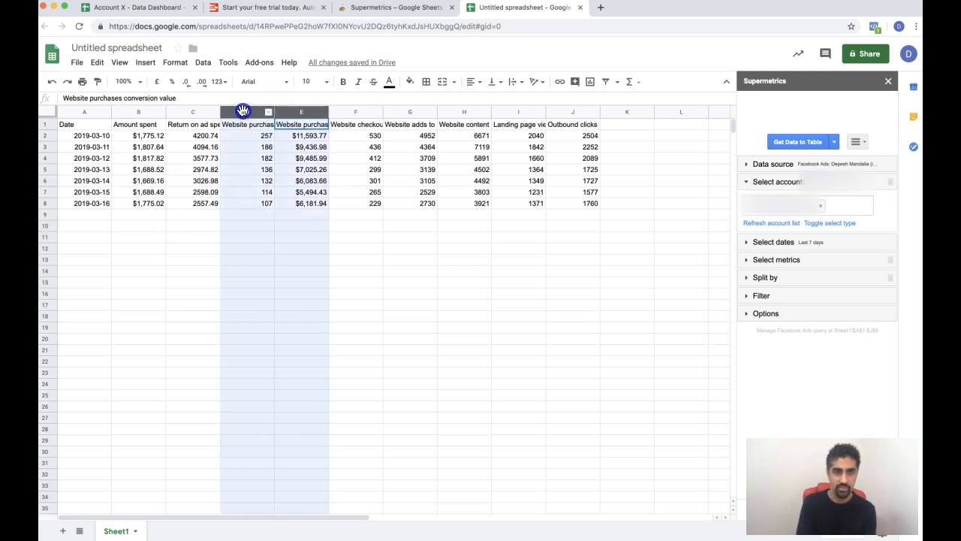
right_click(295, 166)
click(335, 254)
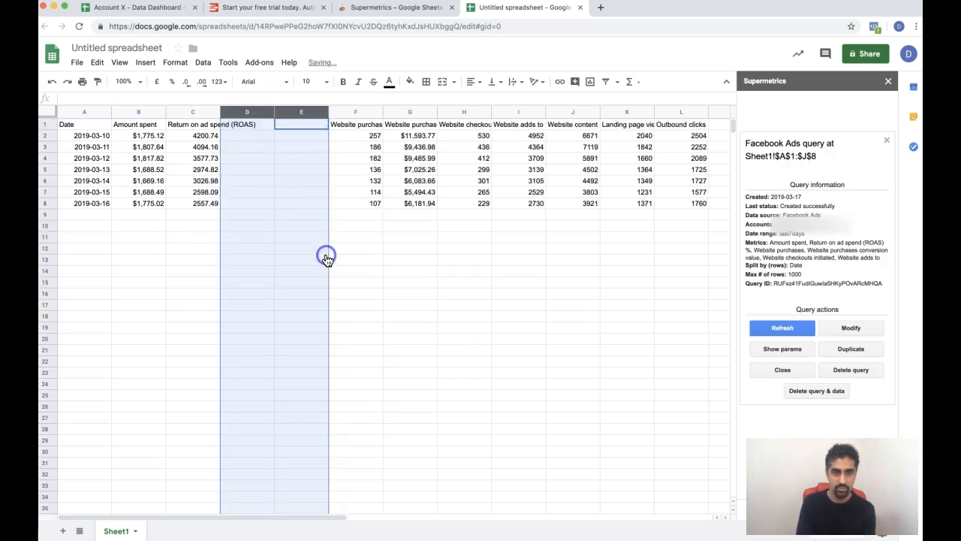
Label the two new columns CPA in D1 and AOV in E1.
click(246, 129)
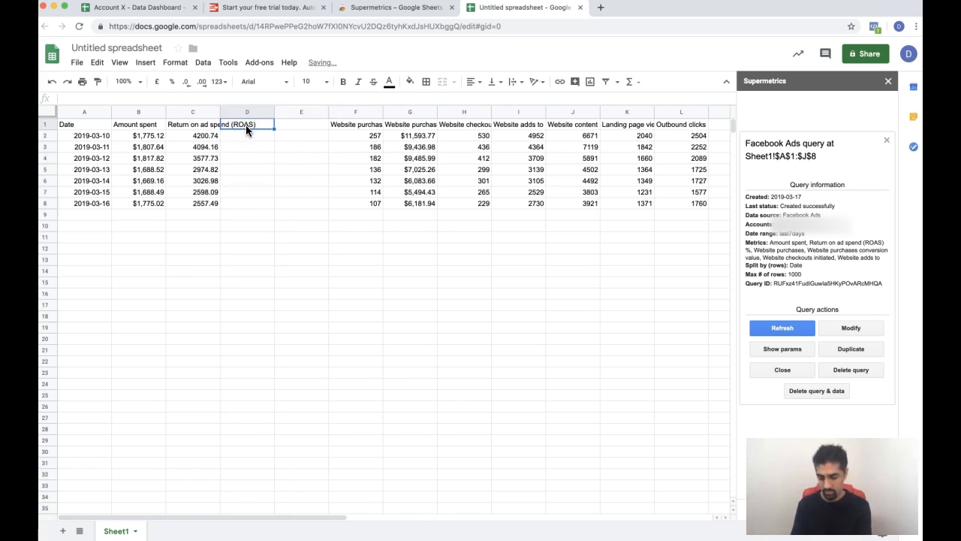
text(CPA)
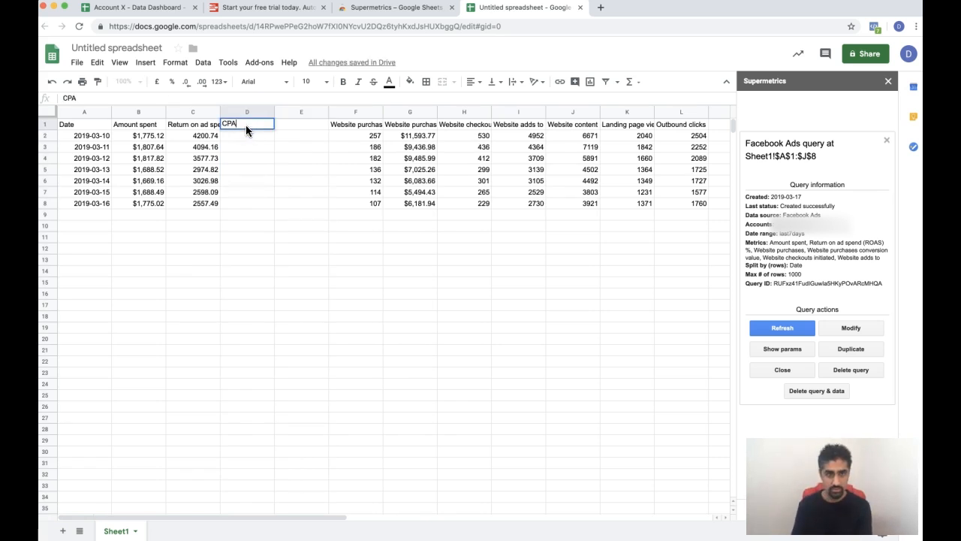
key(Tab)
text(AOV)
key(Return)
Calculate CPA in D2 as amount spent divided by website purchases with =B2/F2, and fill it down to D8.
key(Left)
key(Right)
text(=B2/E2)
key(BackSpace)
key(BackSpace)
text(F2)
key(Return)
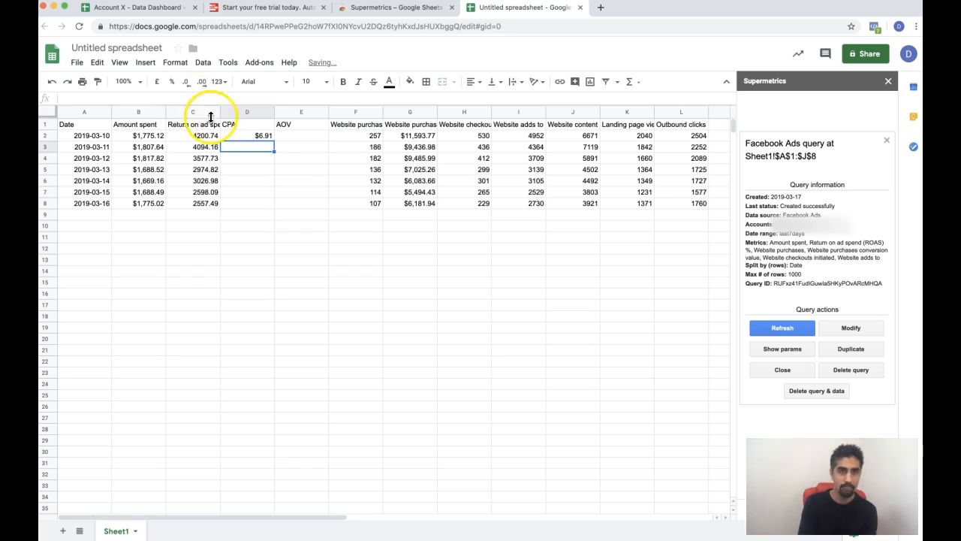
click(272, 139)
drag(275, 137, 269, 202)
Calculate AOV in E2 as purchases conversion value divided by website purchases with =G2/F2, and fill it down to E8.
click(296, 138)
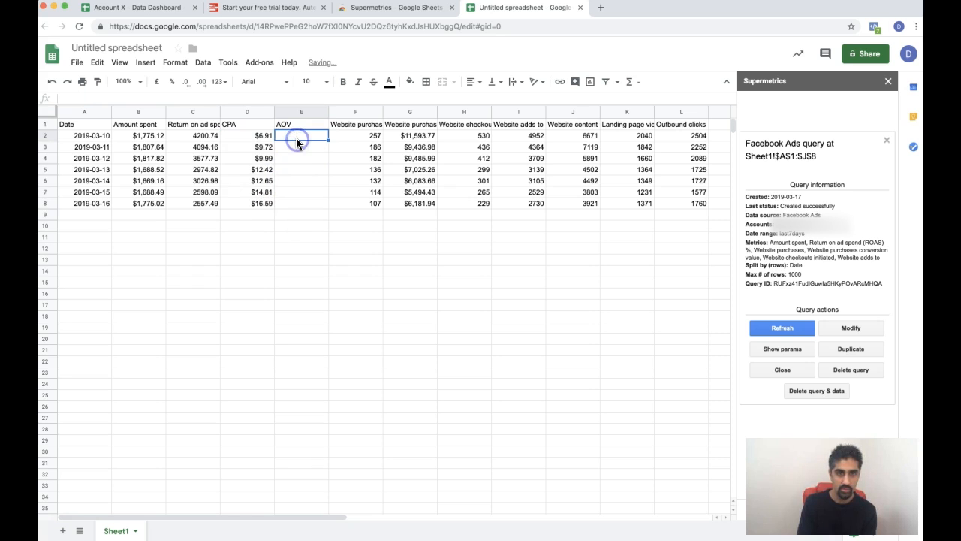
text(=)
key(Right)
key(Right)
text(/)
key(Left)
key(Right)
key(Right)
key(Return)
click(324, 133)
drag(328, 141, 325, 206)
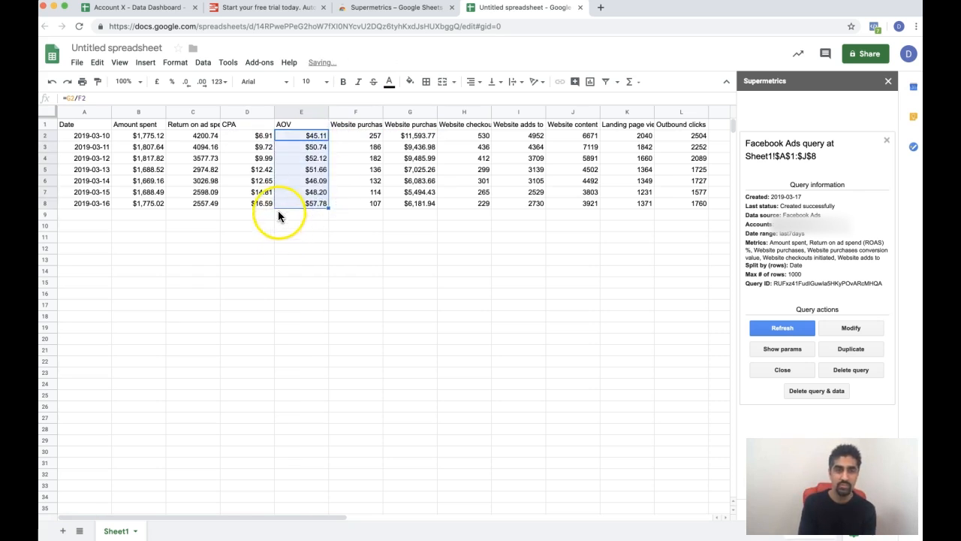
Replace the Return on ad spend value in C2 with AOV divided by CPA, using the formula =E2/D2.
click(208, 136)
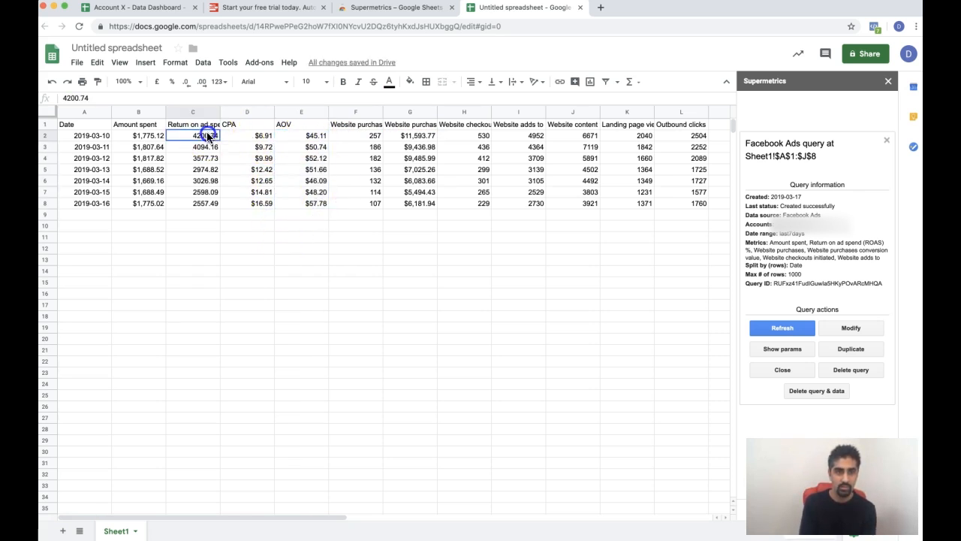
text(=E2/)
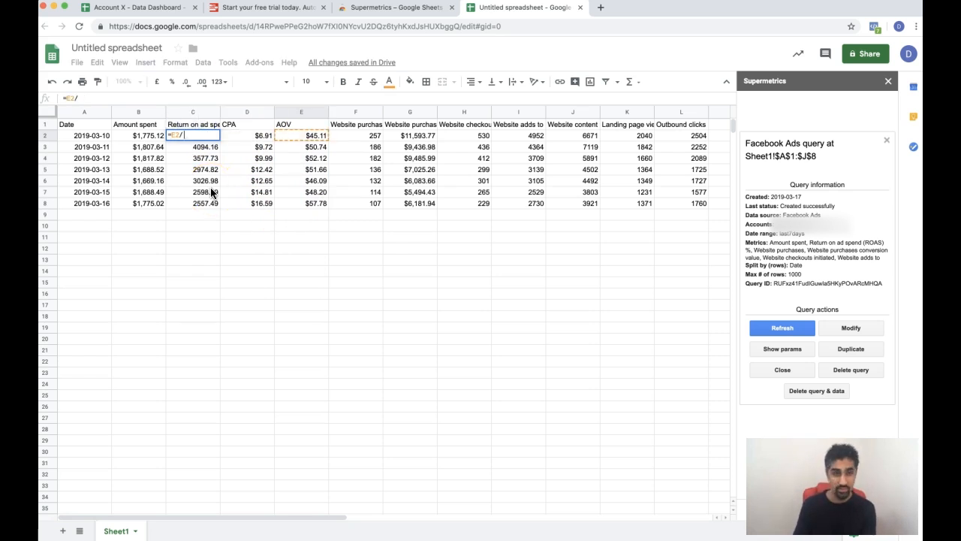
key(BackSpace)
key(BackSpace)
key(BackSpace)
key(BackSpace)
key(Return)
Fill the return on ad spend formula down to C8 and show the results as percentages without decimals.
click(196, 135)
click(172, 81)
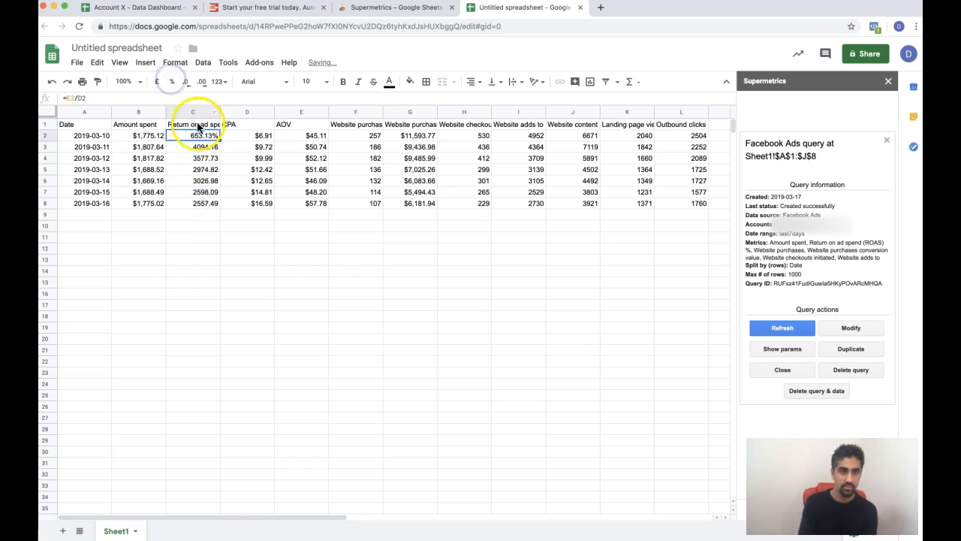
drag(219, 139, 218, 204)
click(182, 81)
click(182, 81)
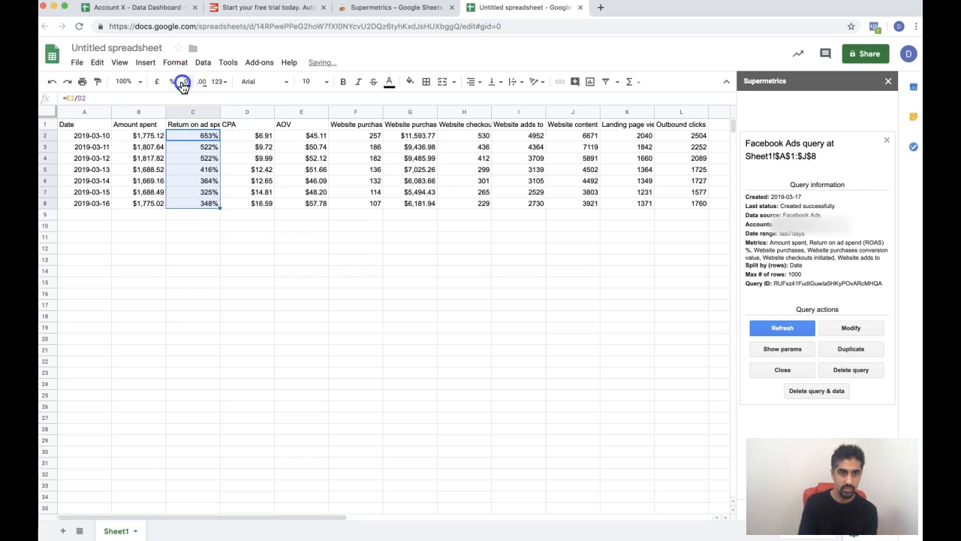
click(203, 236)
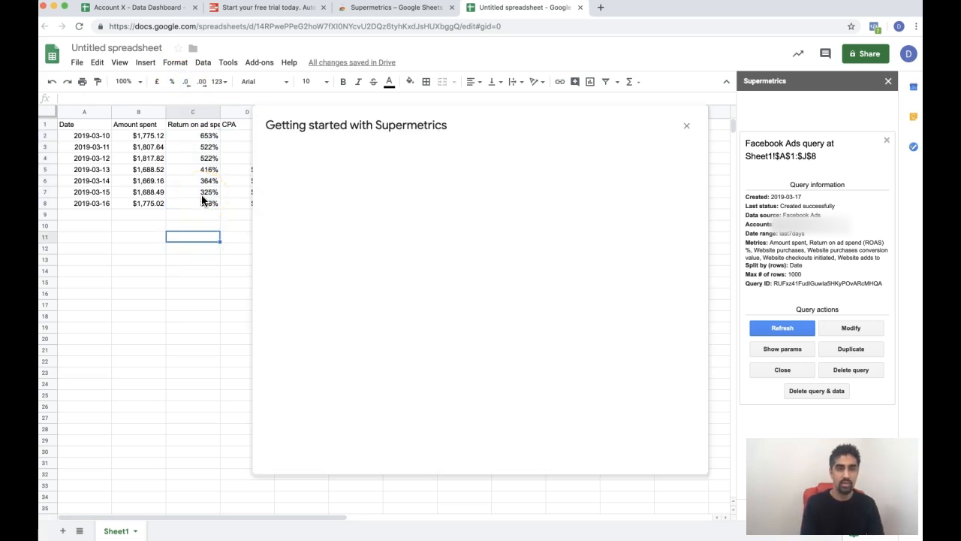
click(686, 128)
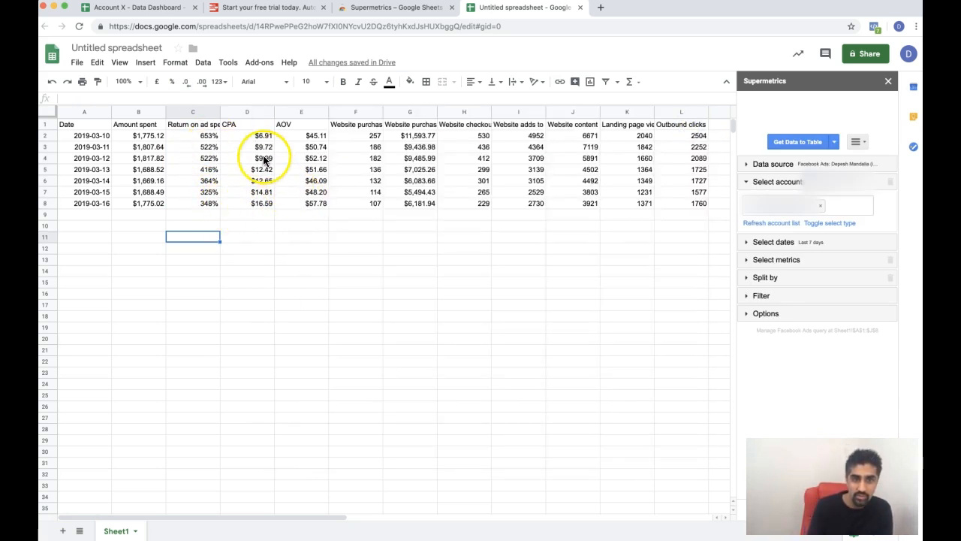
Apply a red to white to green conditional colour scale to the return on ad spend values in C2:C8.
drag(202, 136, 211, 199)
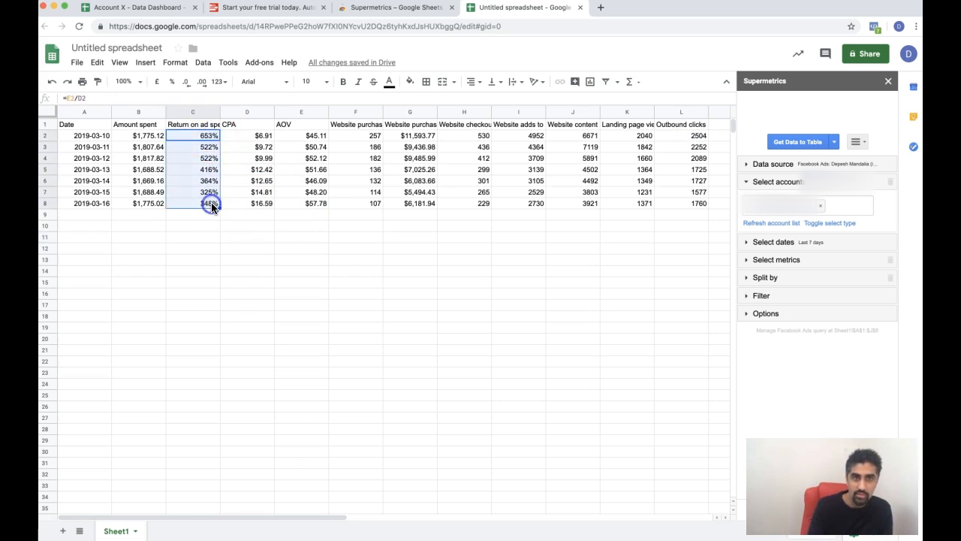
click(180, 63)
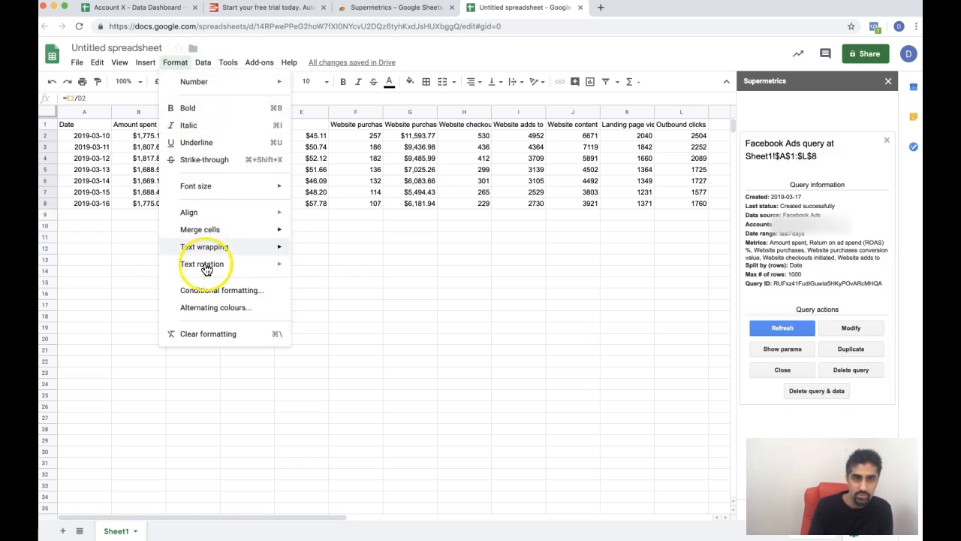
click(208, 289)
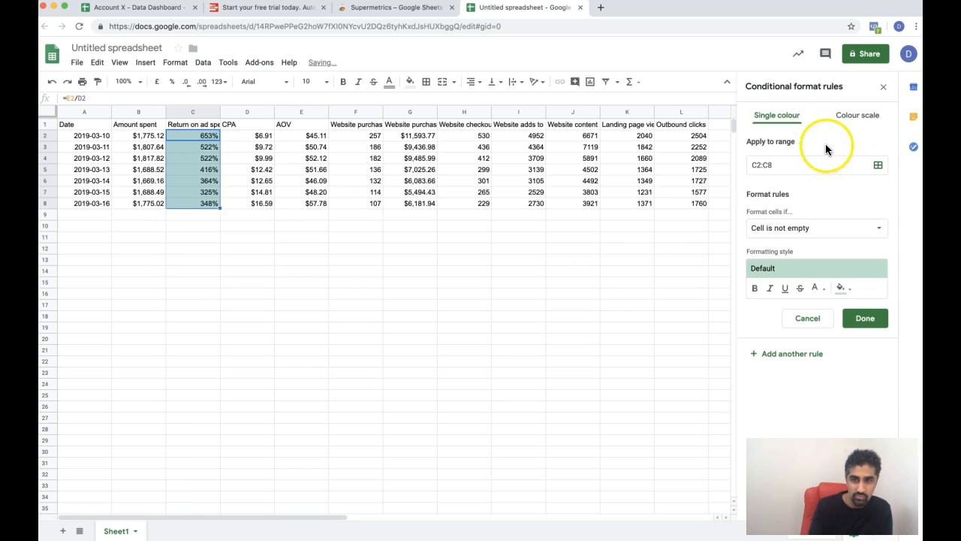
click(856, 116)
click(831, 230)
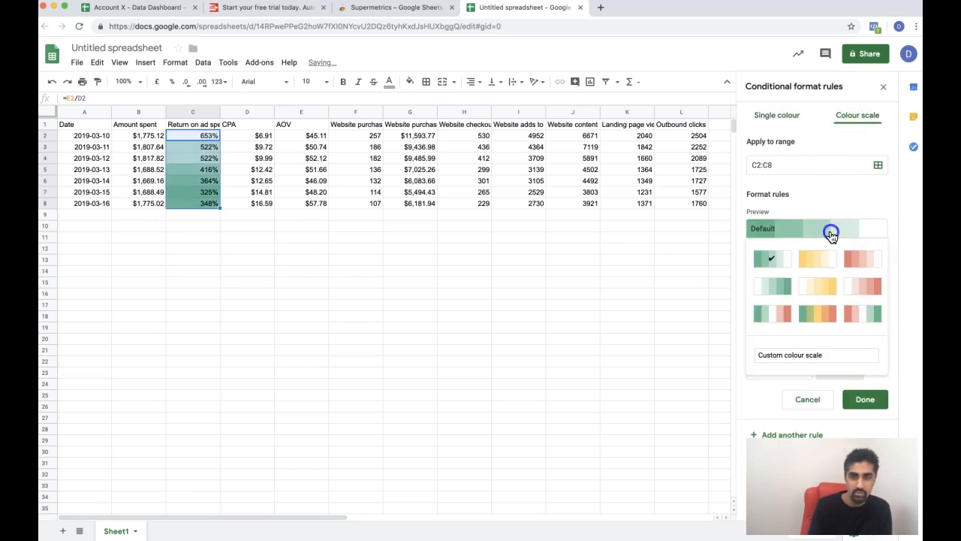
click(827, 306)
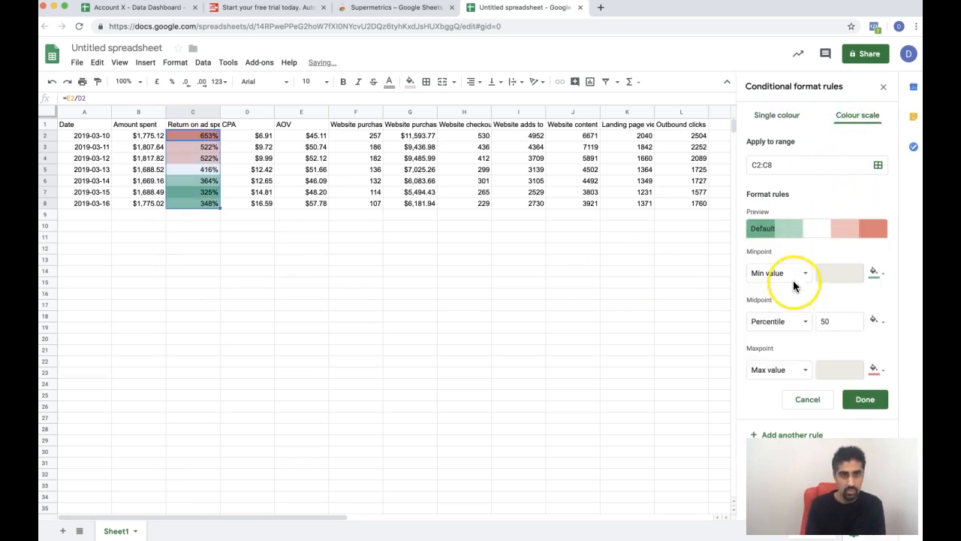
click(837, 230)
click(856, 310)
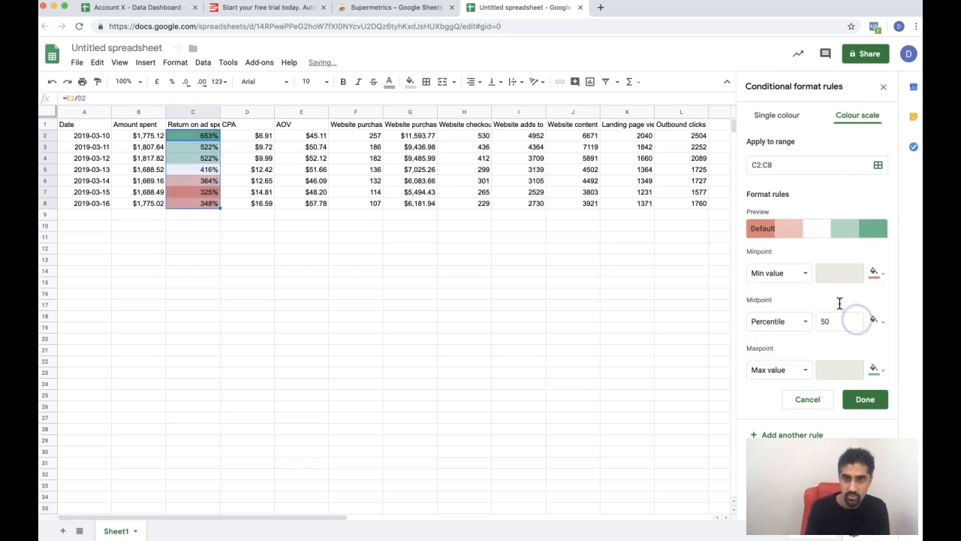
click(865, 399)
click(358, 272)
Apply a green to white to red conditional colour scale to the CPA values in D2:D8.
drag(207, 138, 202, 201)
click(202, 201)
drag(243, 135, 242, 204)
click(178, 64)
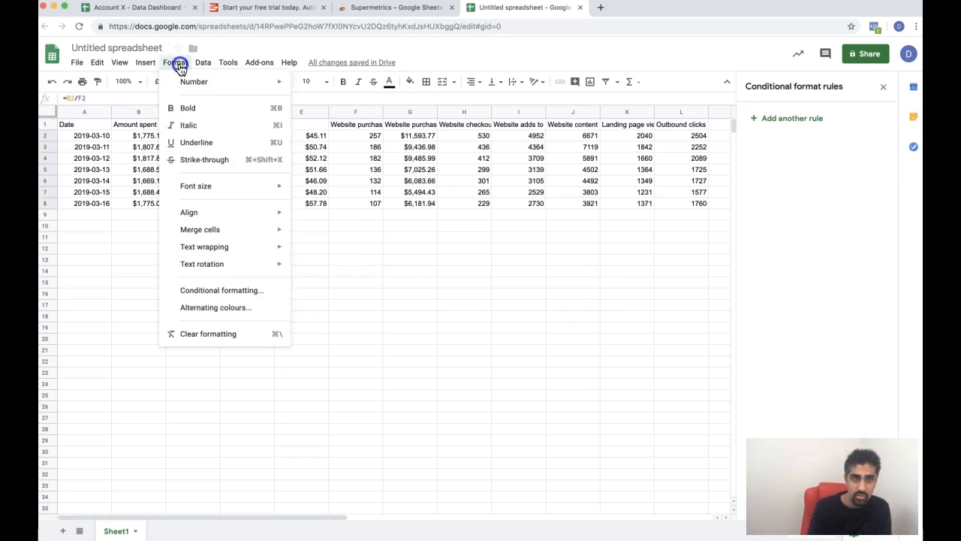
click(232, 291)
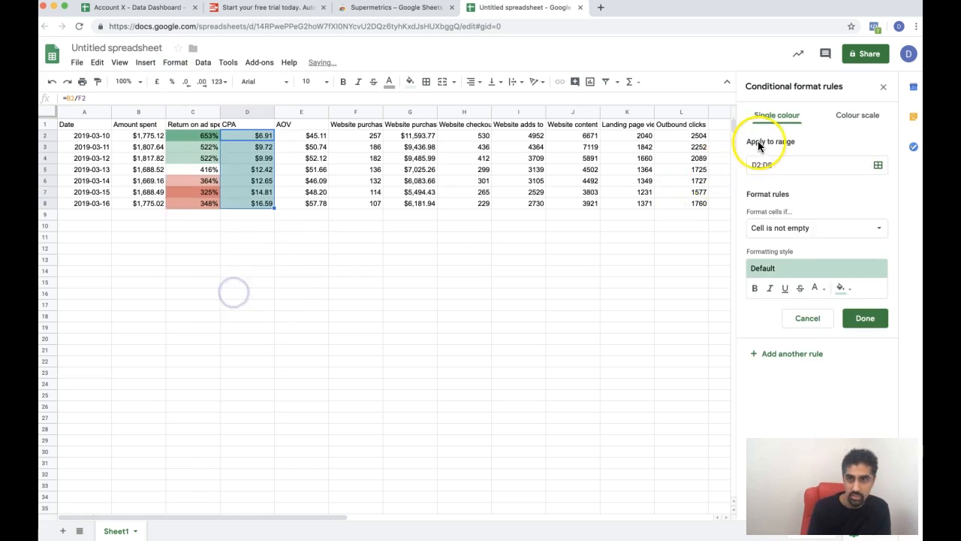
click(845, 117)
click(857, 224)
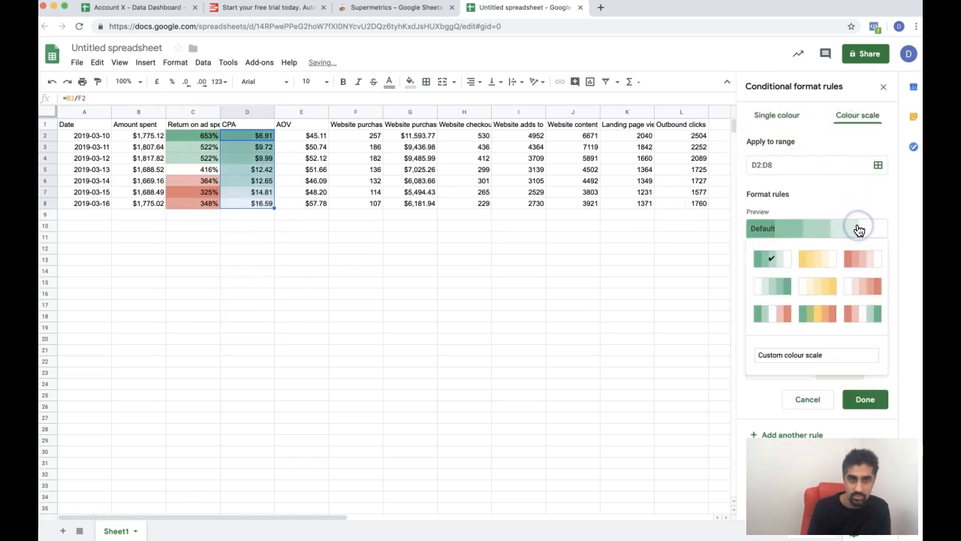
click(780, 314)
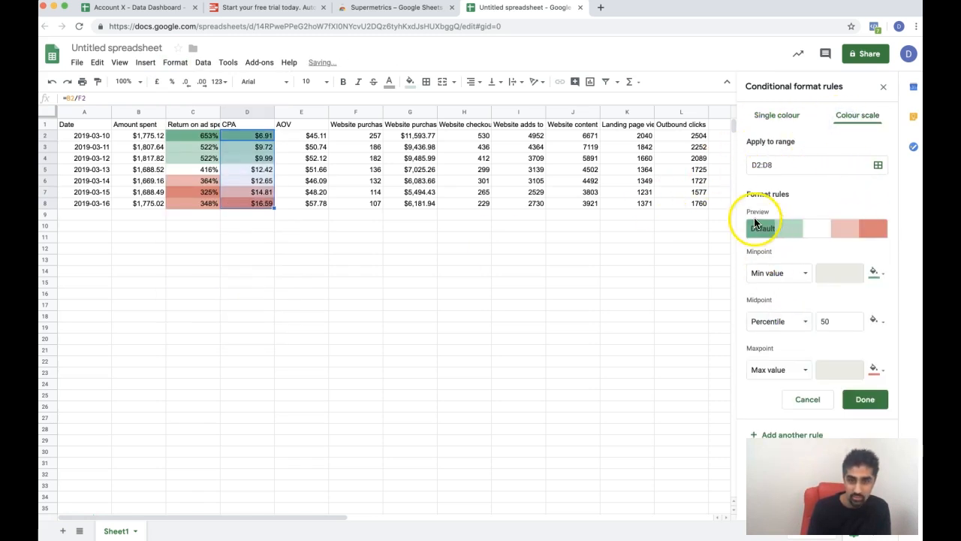
click(865, 399)
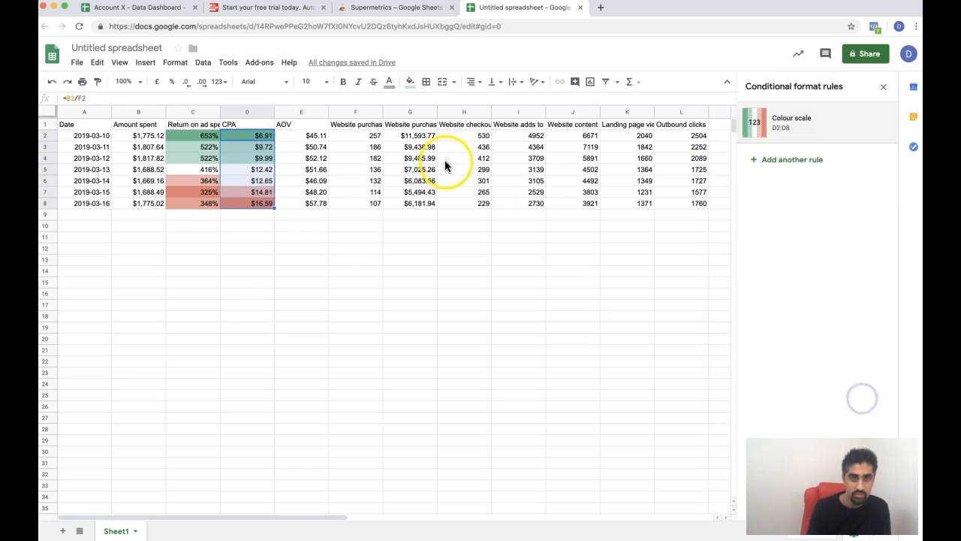
Apply a red to white to green conditional colour scale to the AOV values in E2:E8.
drag(315, 135, 315, 201)
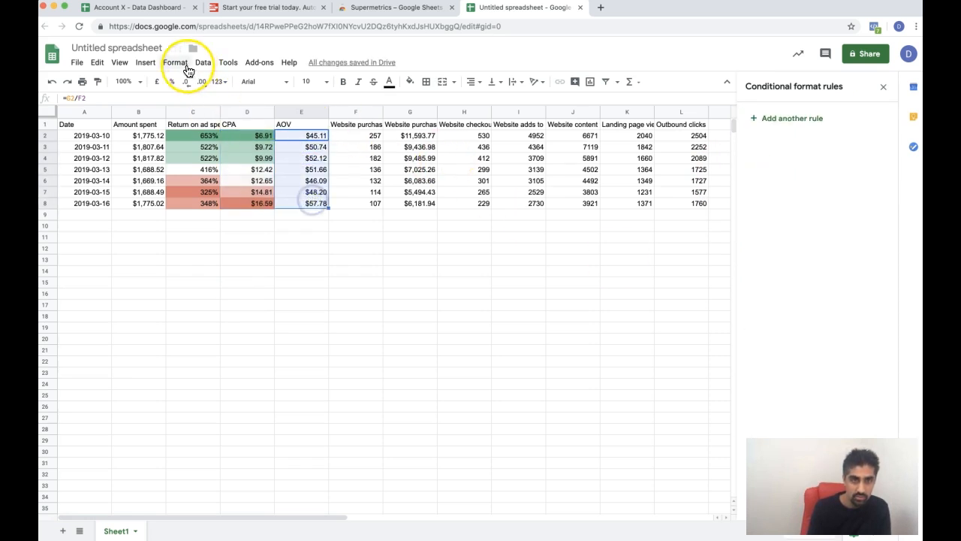
click(177, 64)
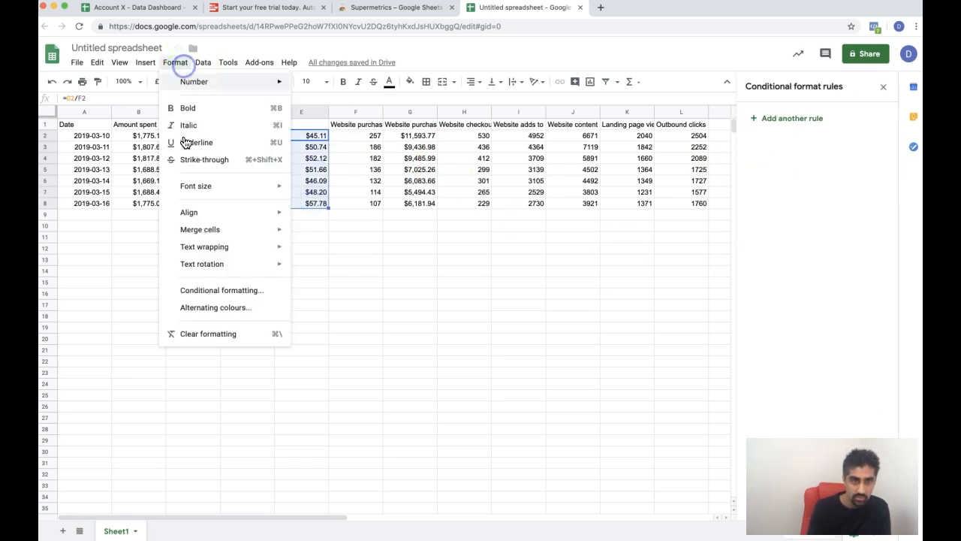
click(207, 291)
click(856, 117)
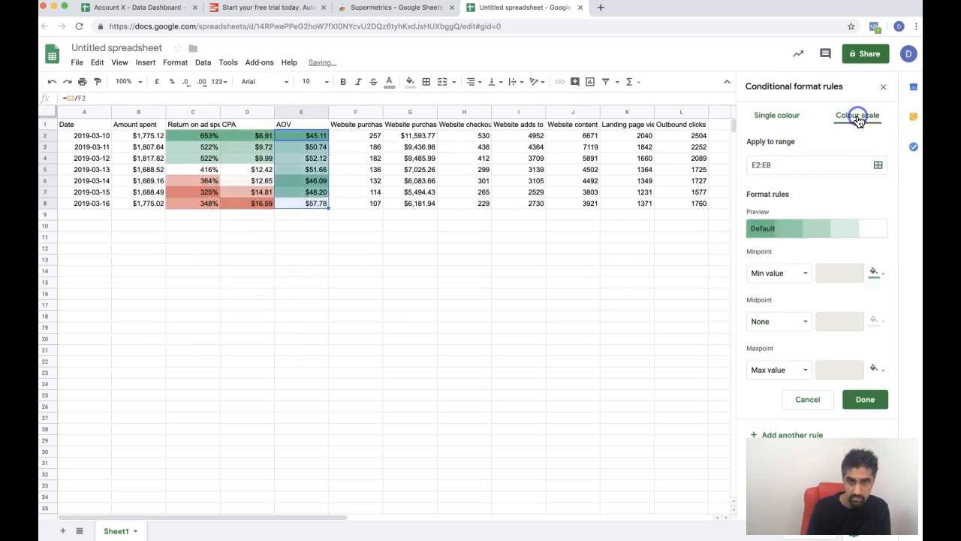
click(811, 233)
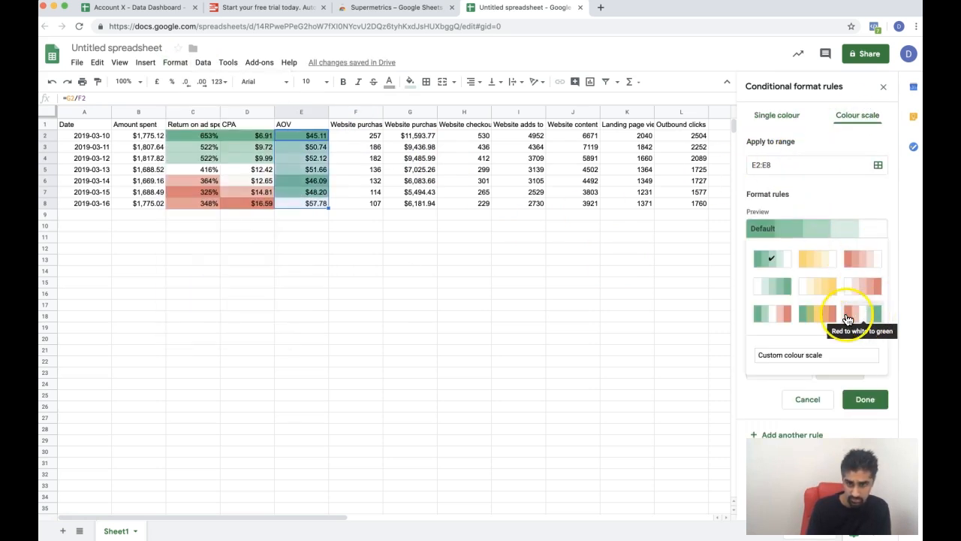
click(871, 315)
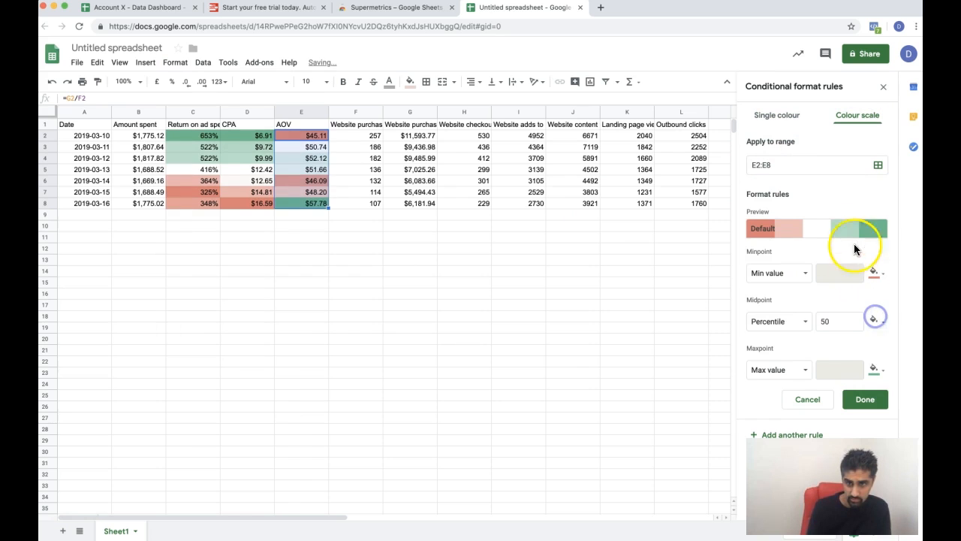
click(873, 406)
click(463, 315)
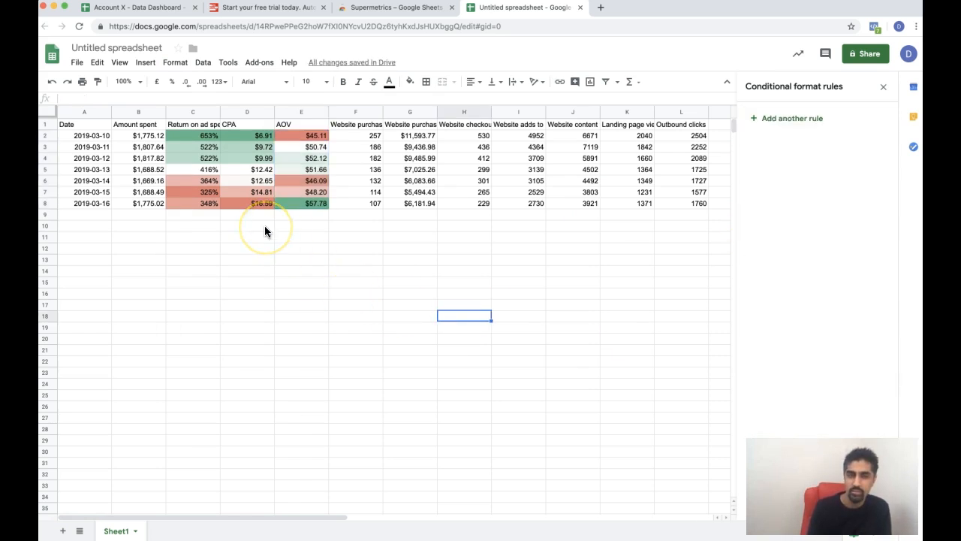
Examine how CPA and AOV explain the return on ad spend for 2019-03-14, comparing its CPA with the other days.
click(212, 184)
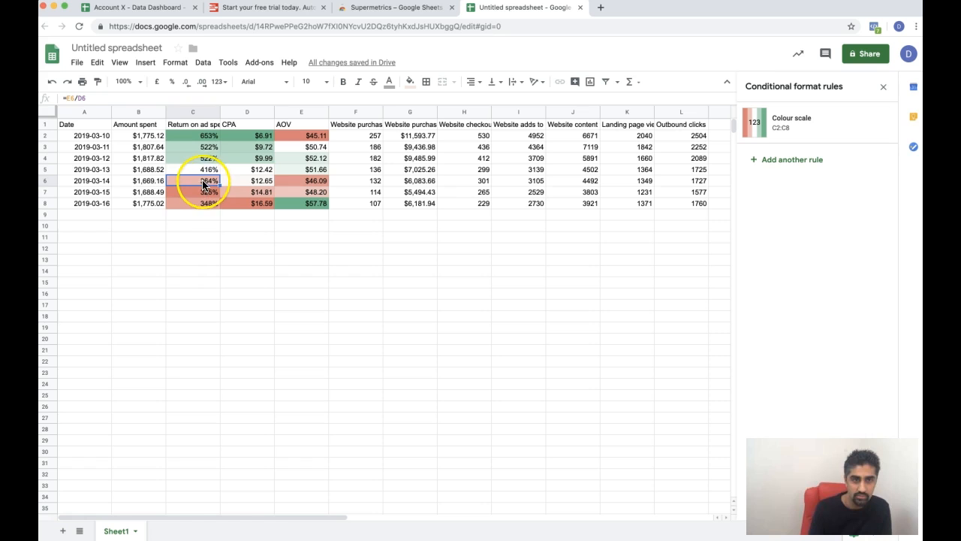
click(199, 184)
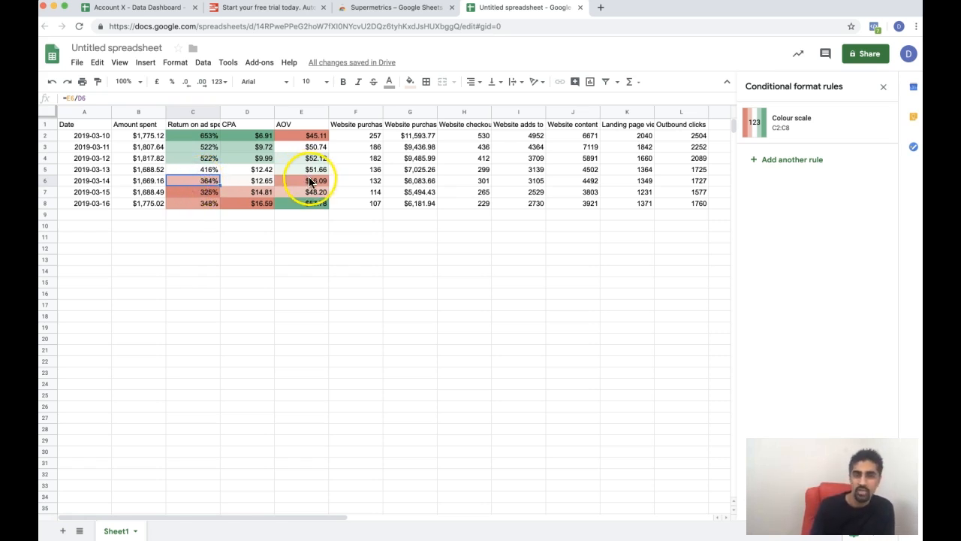
drag(311, 183, 266, 183)
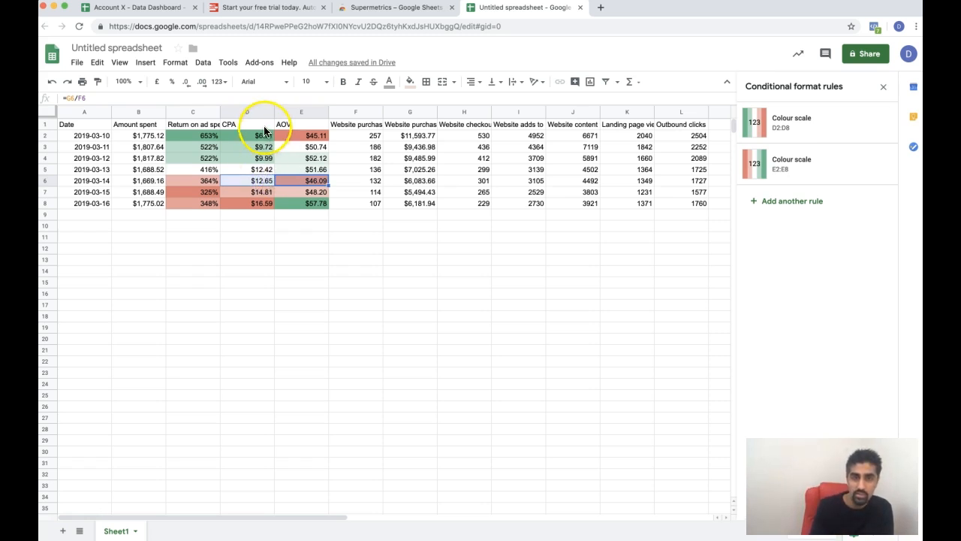
click(262, 124)
click(262, 187)
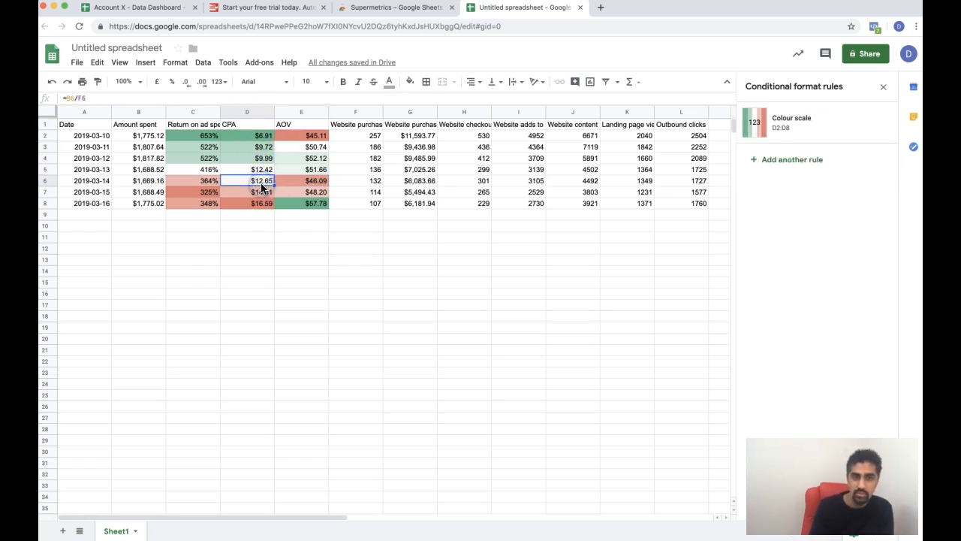
drag(263, 160, 265, 126)
drag(251, 192, 249, 205)
click(312, 181)
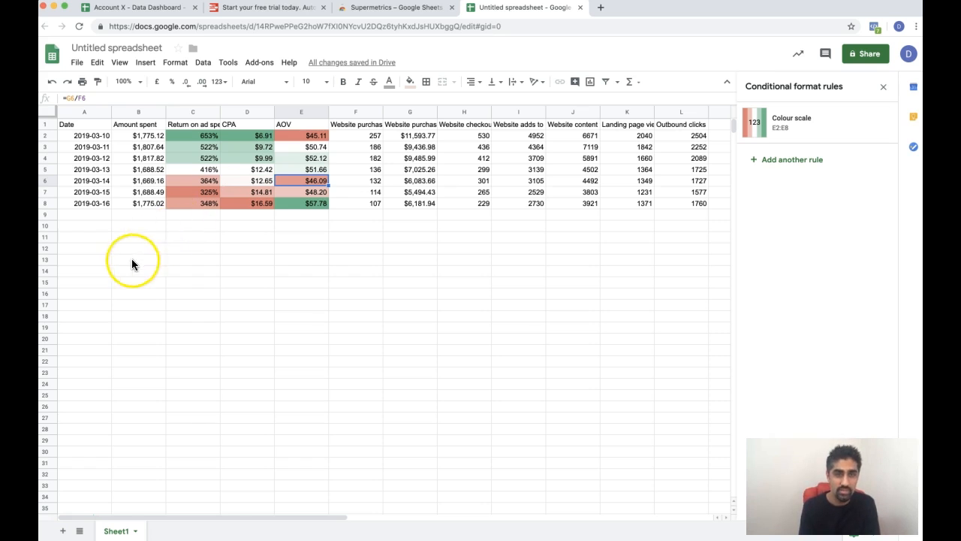
Close the conditional format rules and open the sheet's Facebook Ads query for modification in Supermetrics.
click(108, 237)
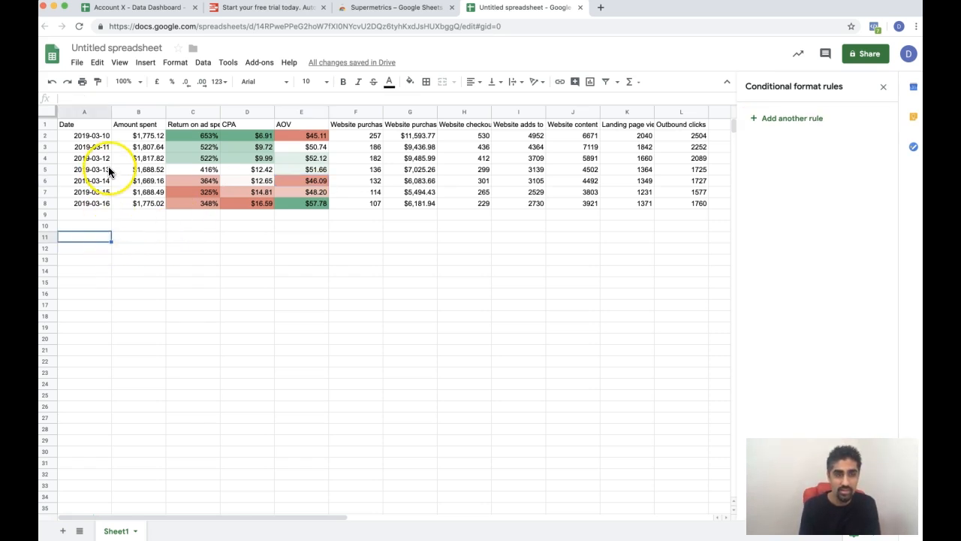
click(97, 126)
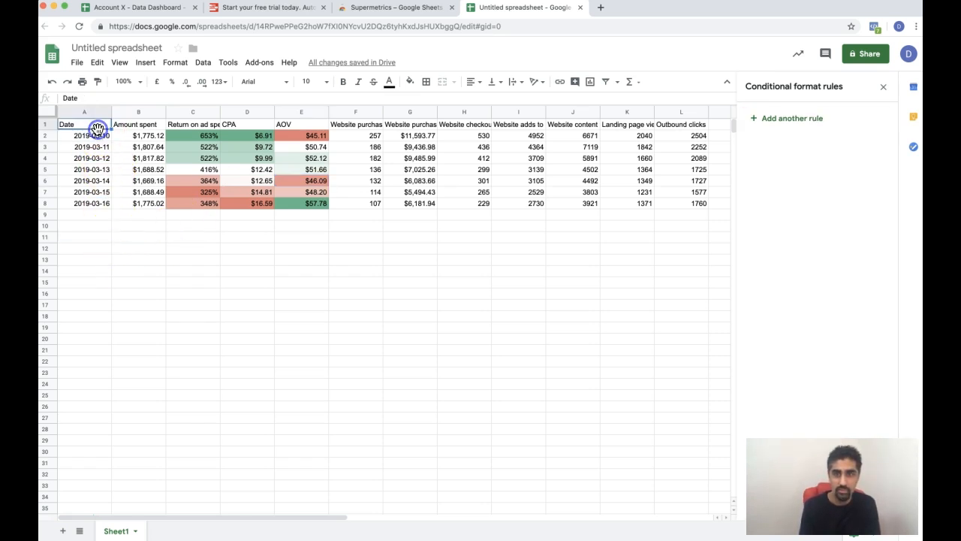
click(881, 88)
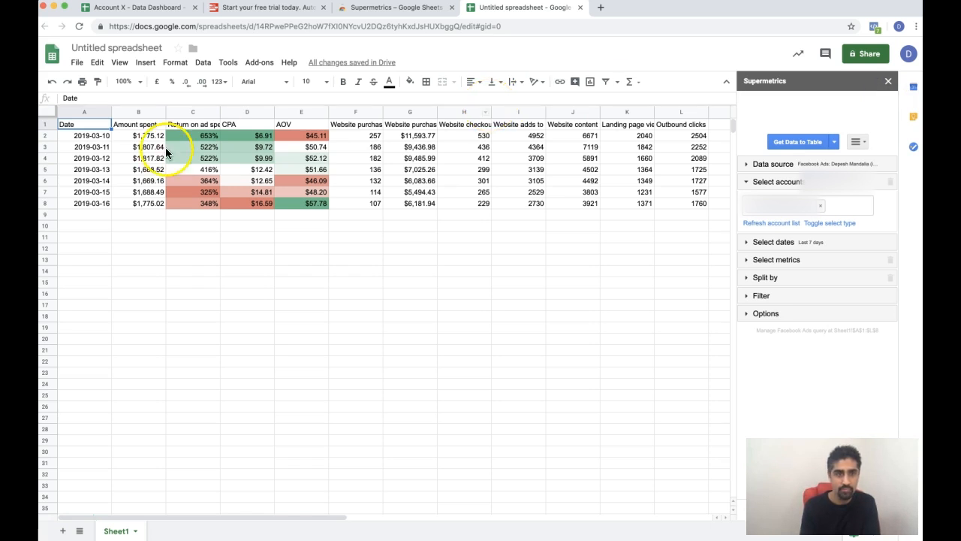
click(94, 128)
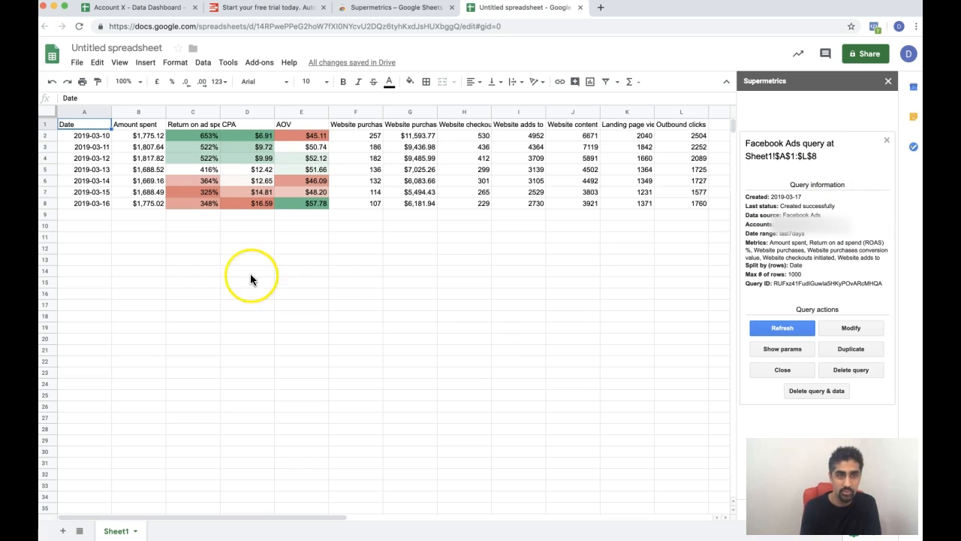
click(839, 332)
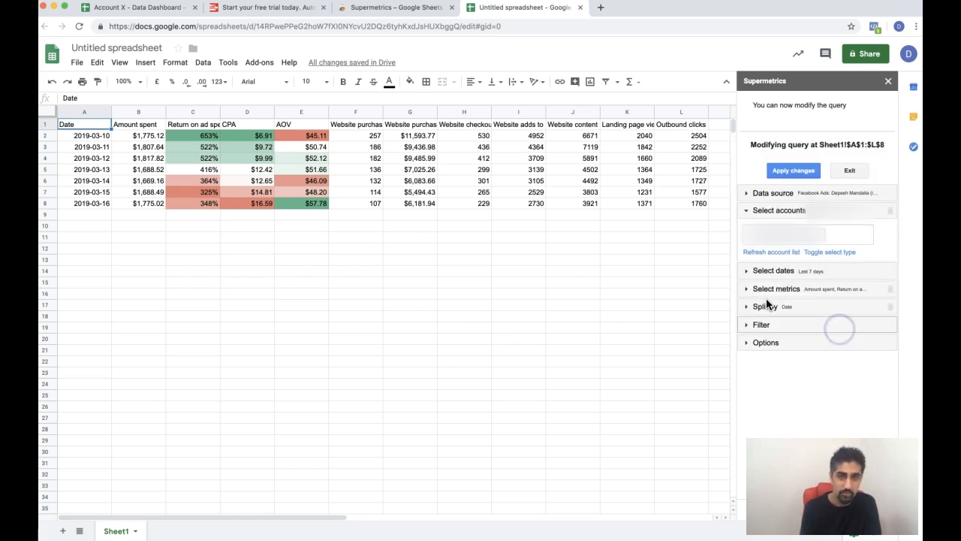
click(91, 249)
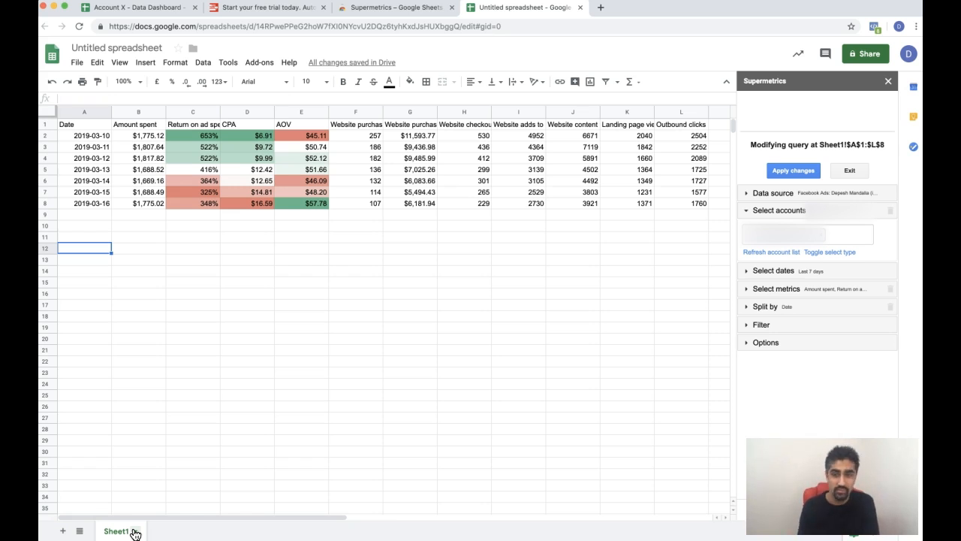
Add Placement to the query's row split alongside Date, apply the changes and exit query modification.
click(747, 305)
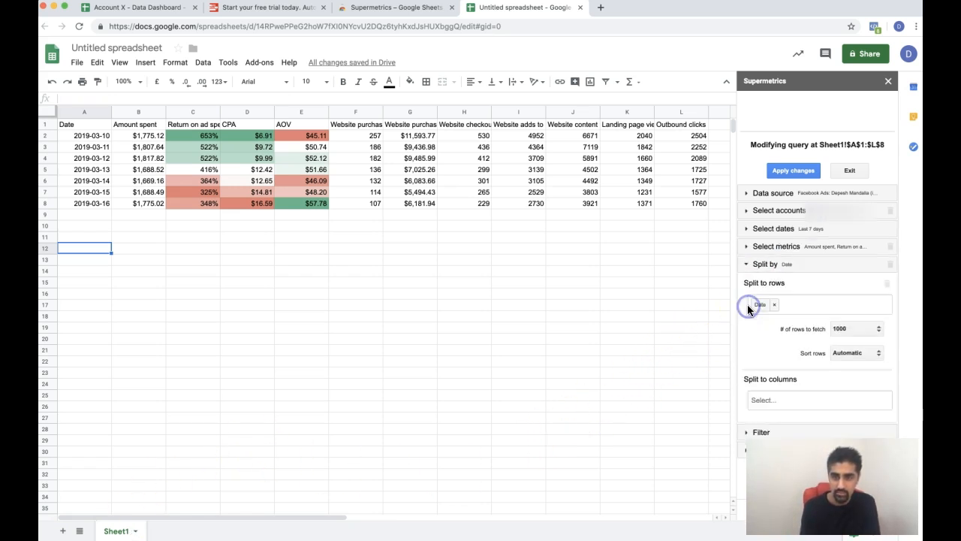
click(795, 306)
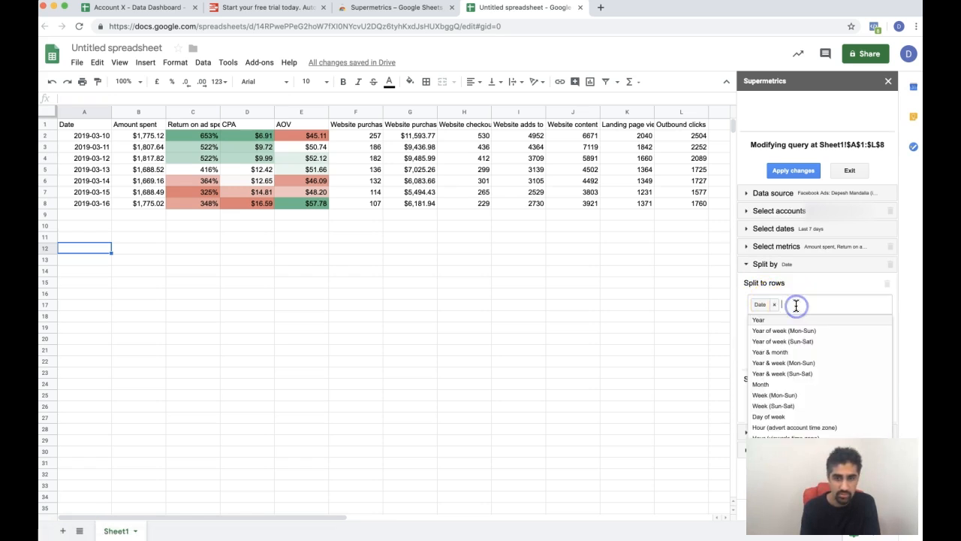
scroll(804, 361, down, 3)
scroll(816, 421, down, 5)
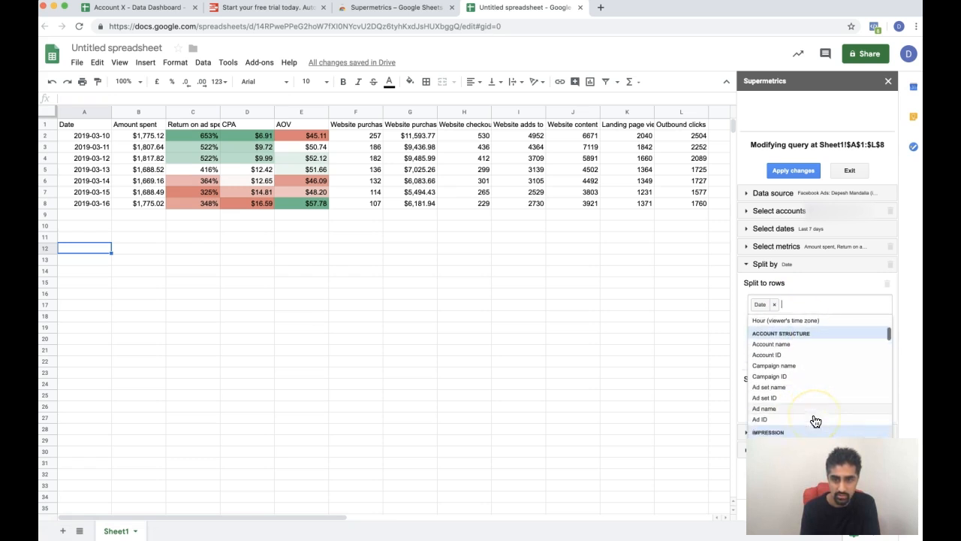
scroll(816, 422, up, 1)
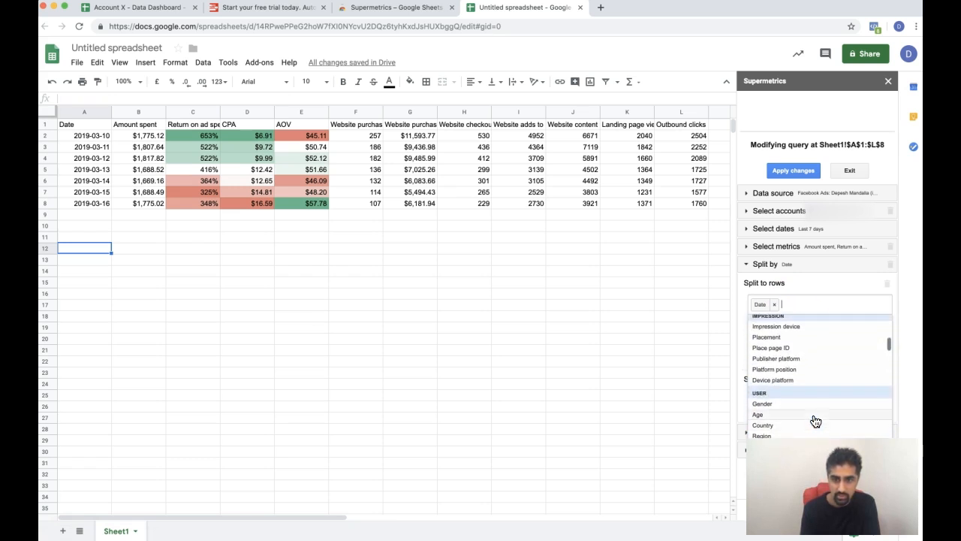
click(803, 341)
click(794, 171)
click(796, 172)
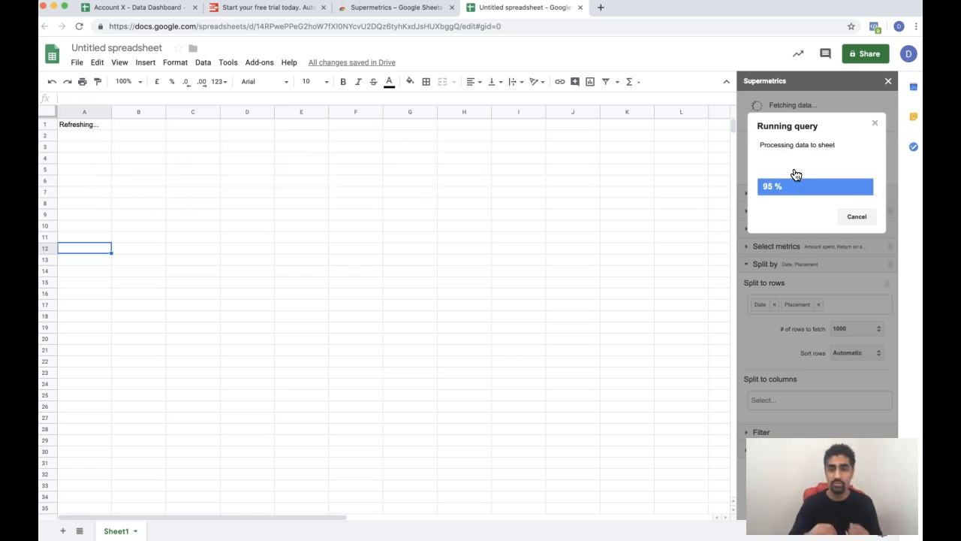
click(782, 177)
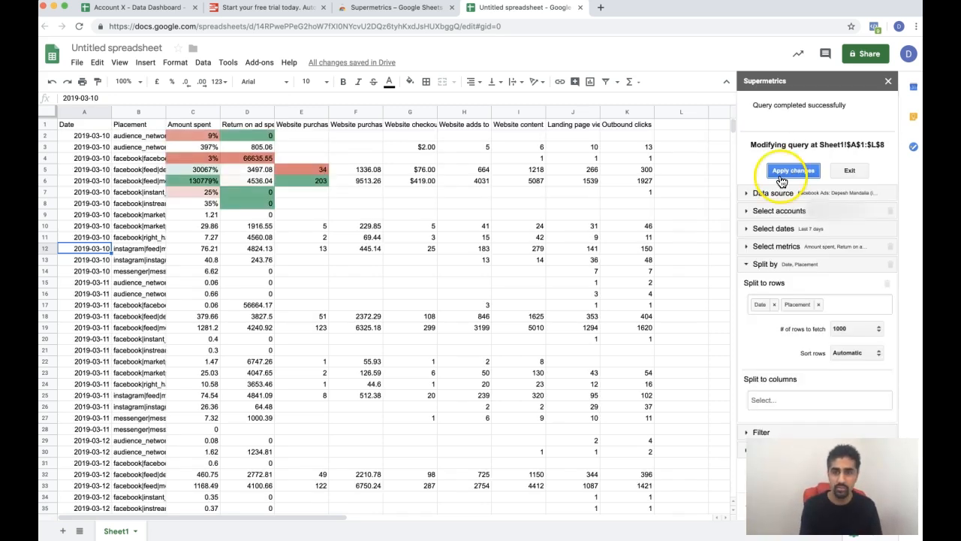
click(849, 170)
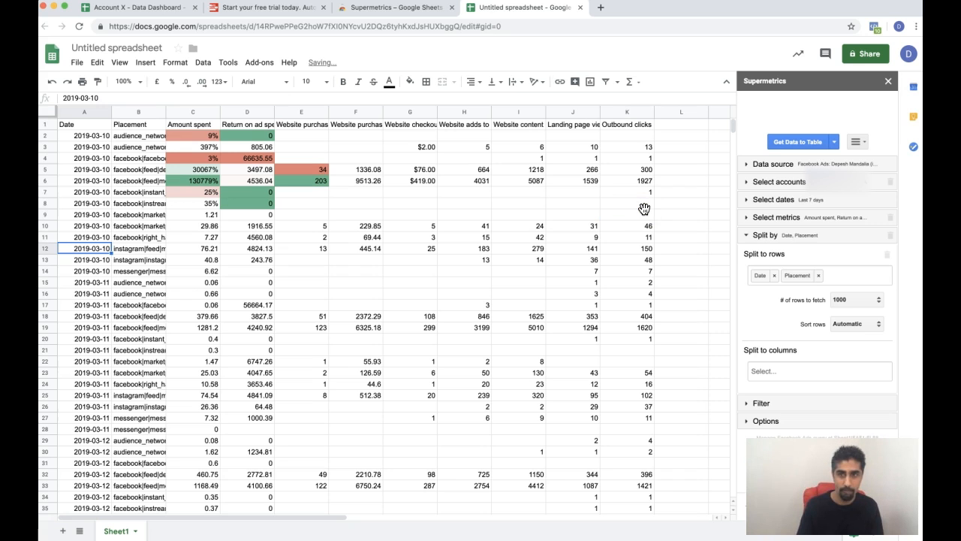
Undo the placement split that overwrote the KPI table, reload the original query's date-only settings in Supermetrics and exit query modification.
click(606, 248)
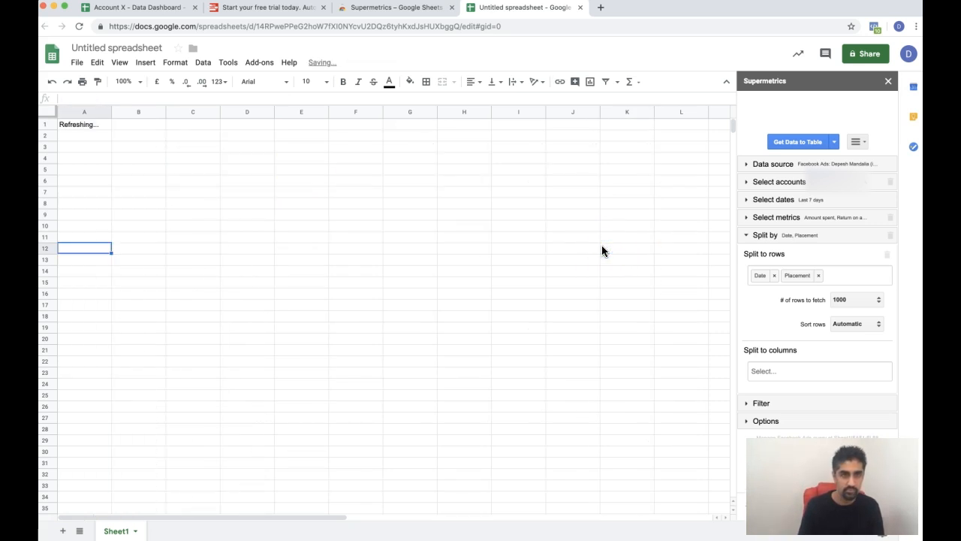
click(603, 250)
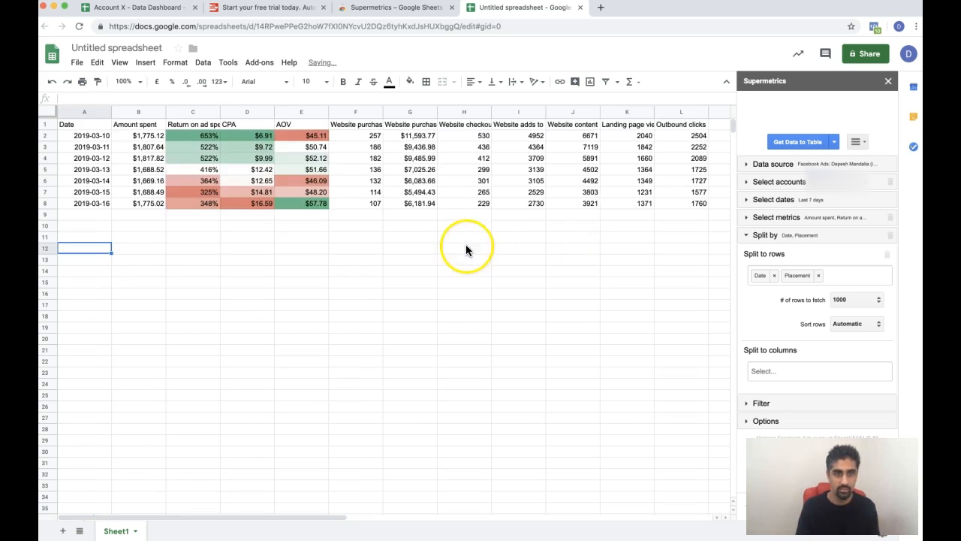
click(92, 131)
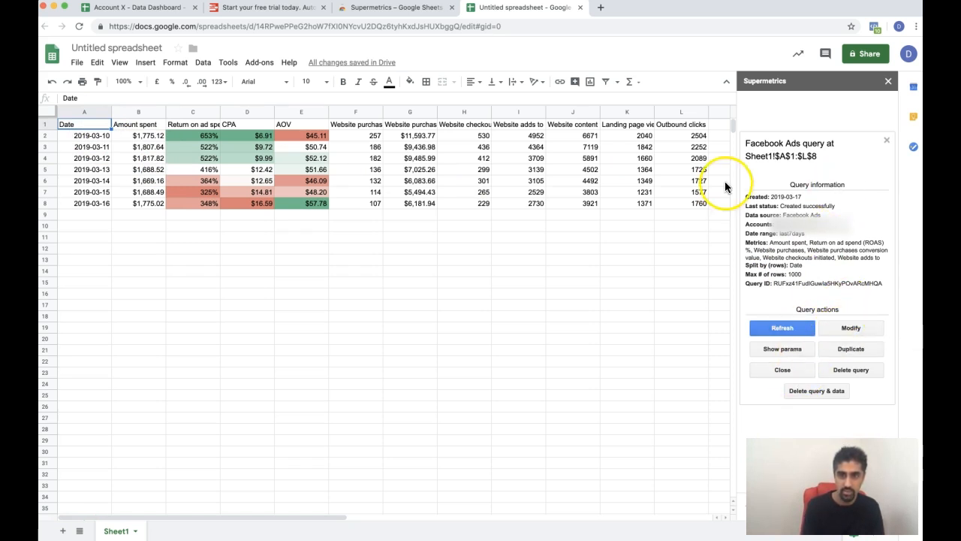
click(838, 328)
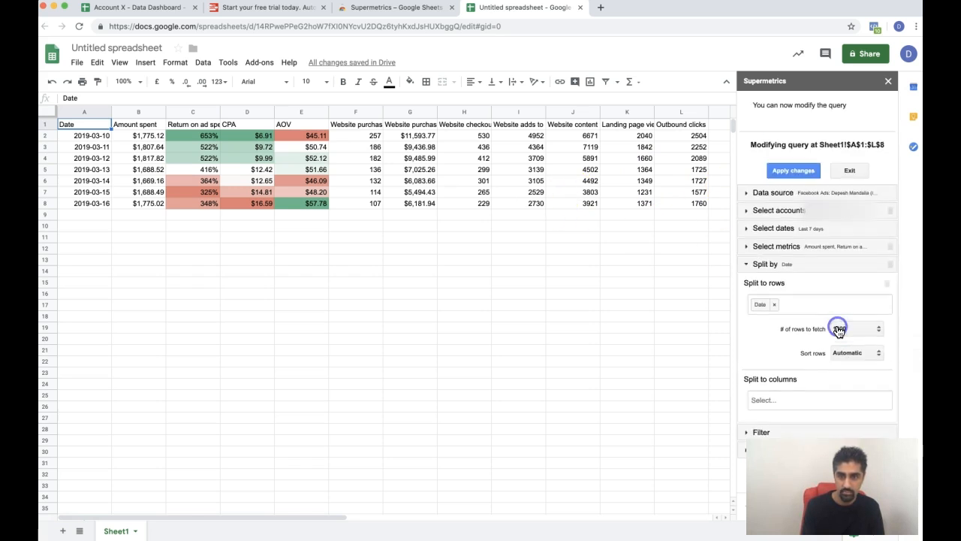
click(847, 177)
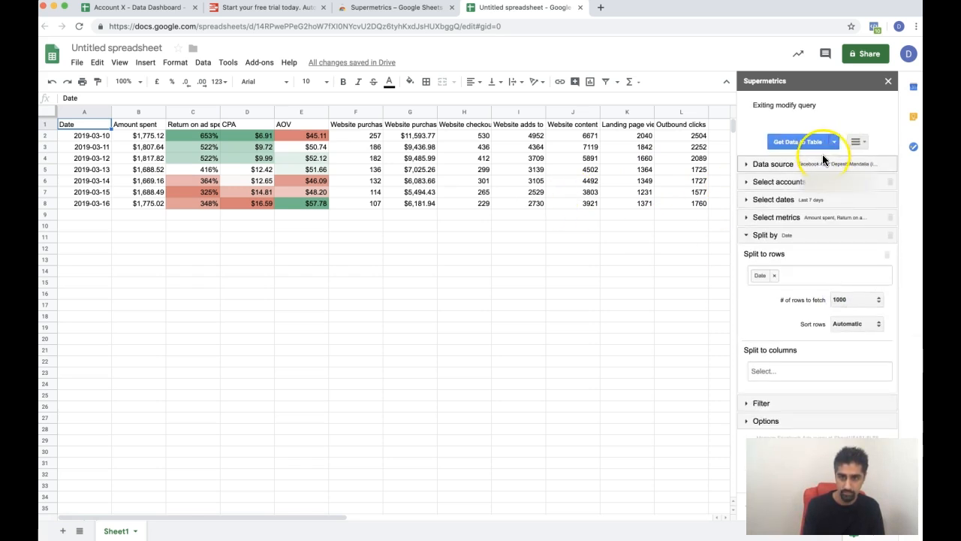
Fetch a second Facebook Ads table starting at cell A12, with its rows split by Date and Placement.
click(86, 231)
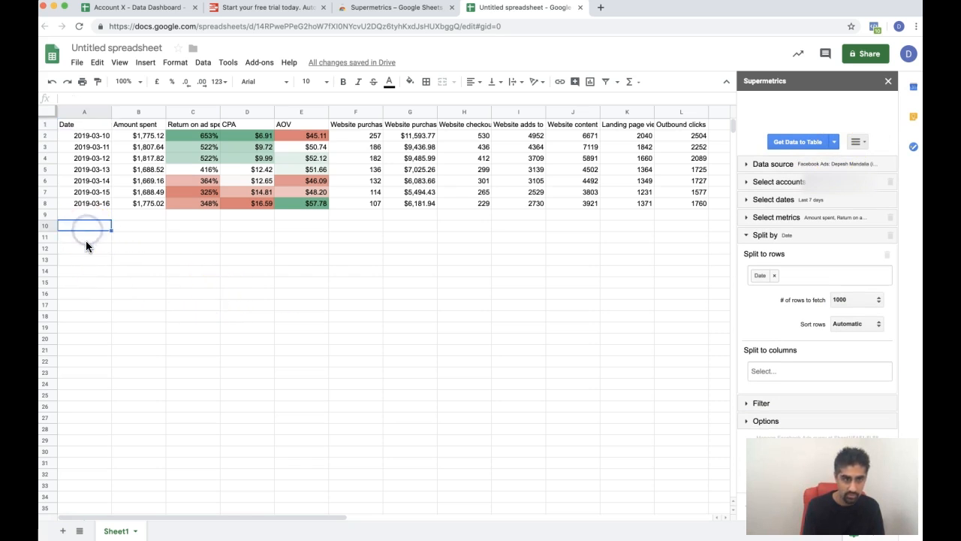
click(803, 276)
text(place)
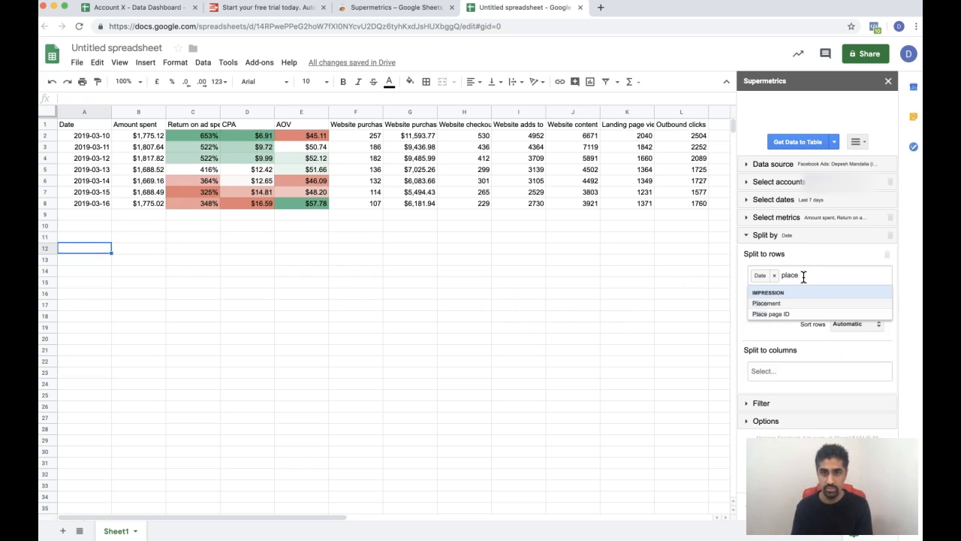
key(Return)
click(789, 144)
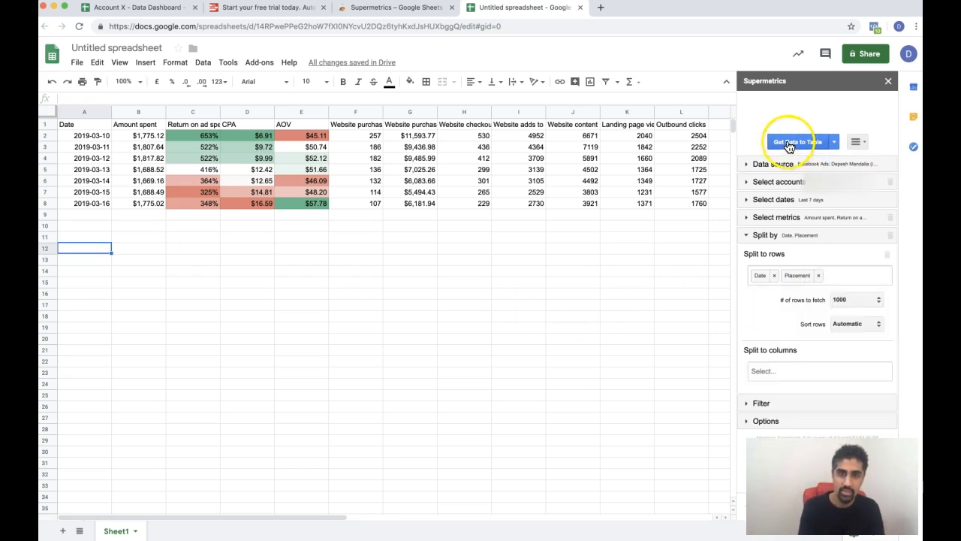
click(788, 140)
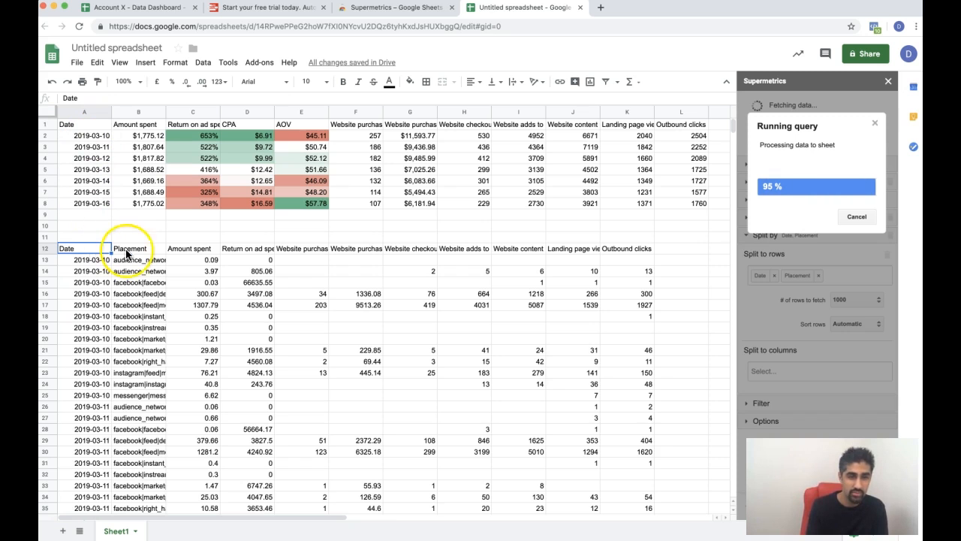
Widen column B to fit the placement names and review the amounts spent per placement for 2019-03-10.
drag(166, 110, 223, 111)
drag(90, 261, 84, 342)
click(144, 351)
drag(144, 350, 154, 260)
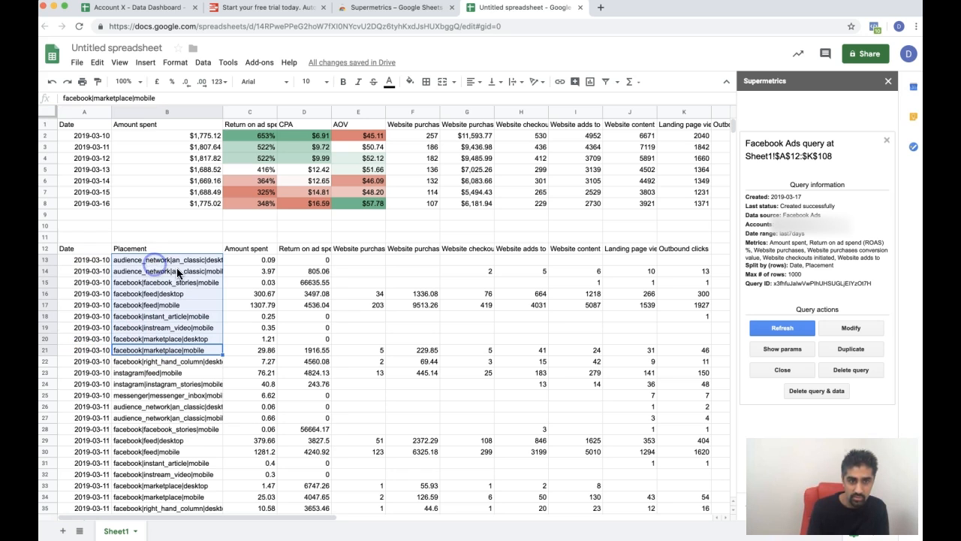
click(264, 305)
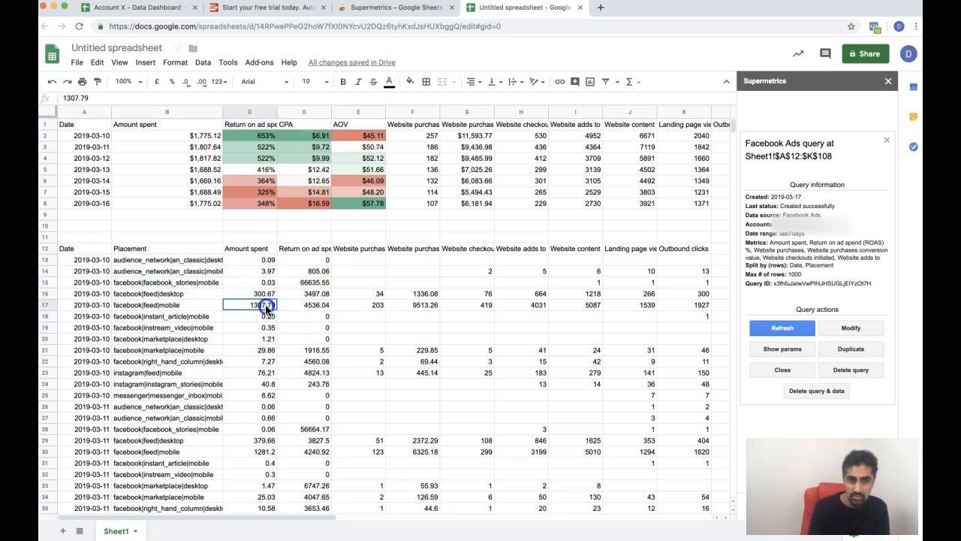
click(267, 294)
click(268, 272)
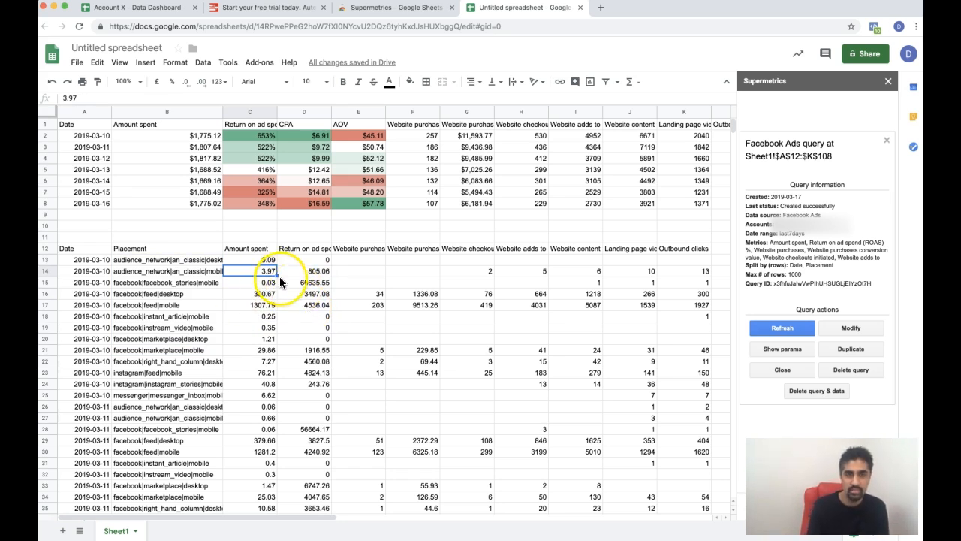
click(268, 206)
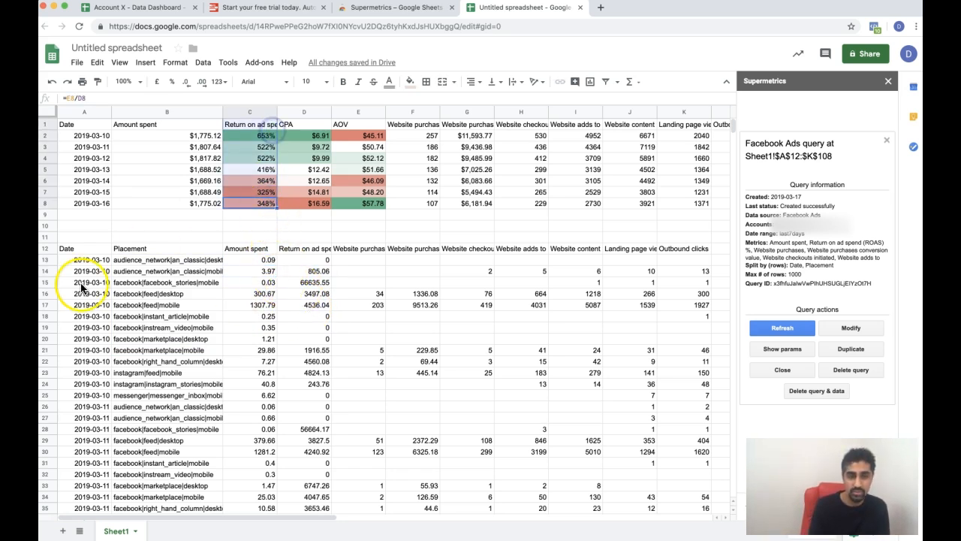
Insert six blank rows above row 12 to separate the placement table from the KPI table.
drag(45, 248, 47, 303)
right_click(47, 303)
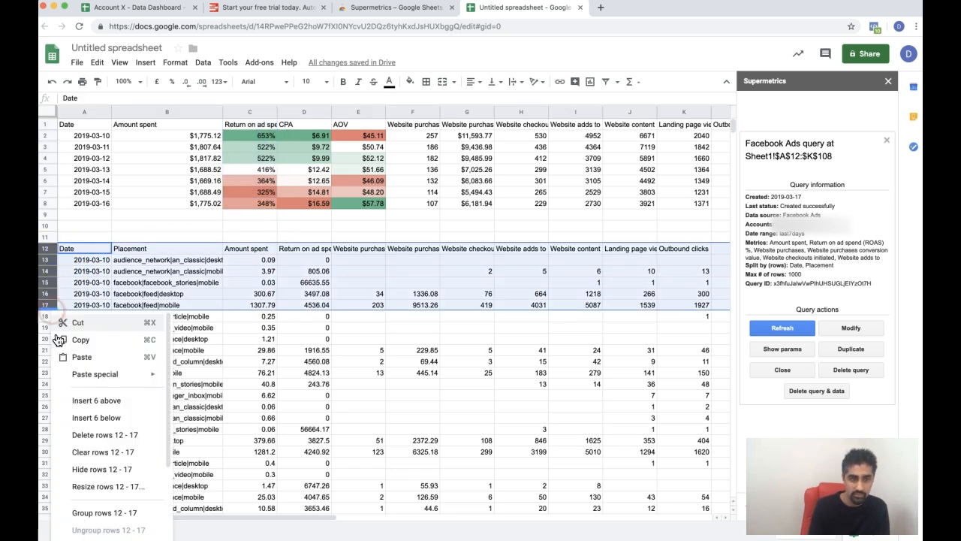
click(84, 399)
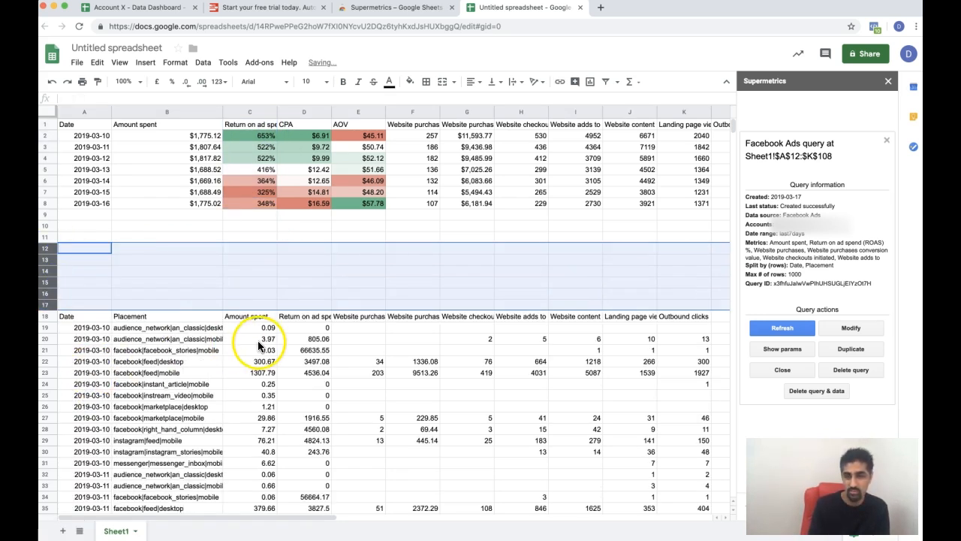
Modify the second table's query to split rows by Device platform instead of Placement, keeping Date, and apply the changes.
click(80, 316)
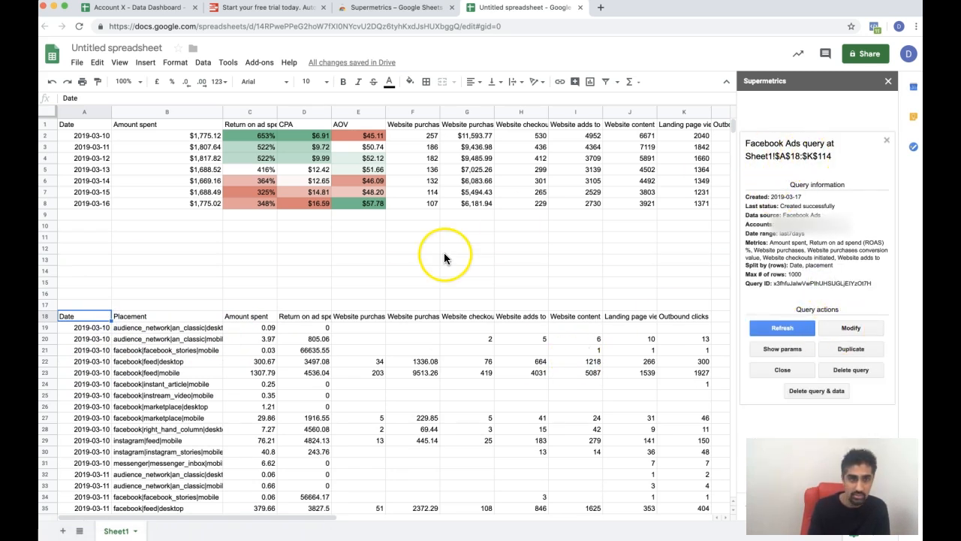
click(848, 330)
click(824, 308)
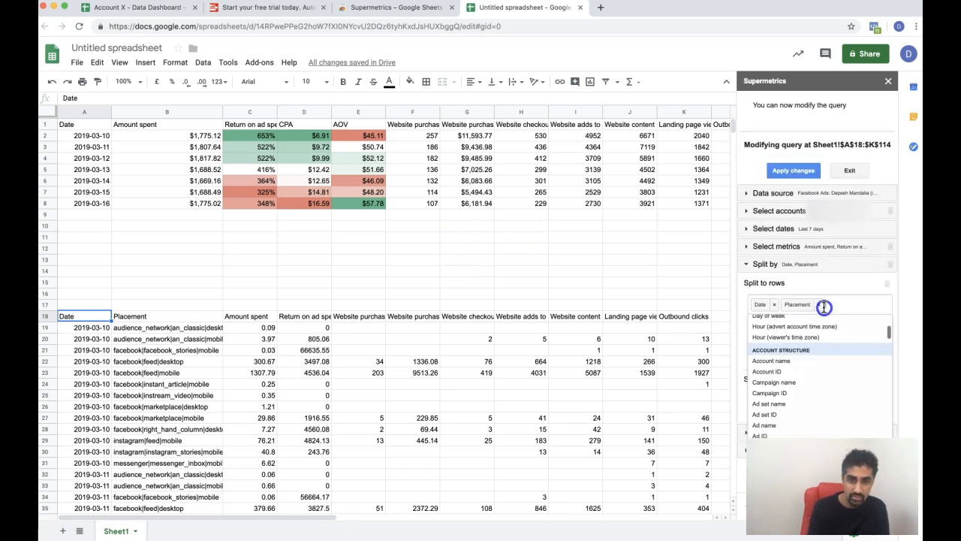
click(818, 304)
text(devi)
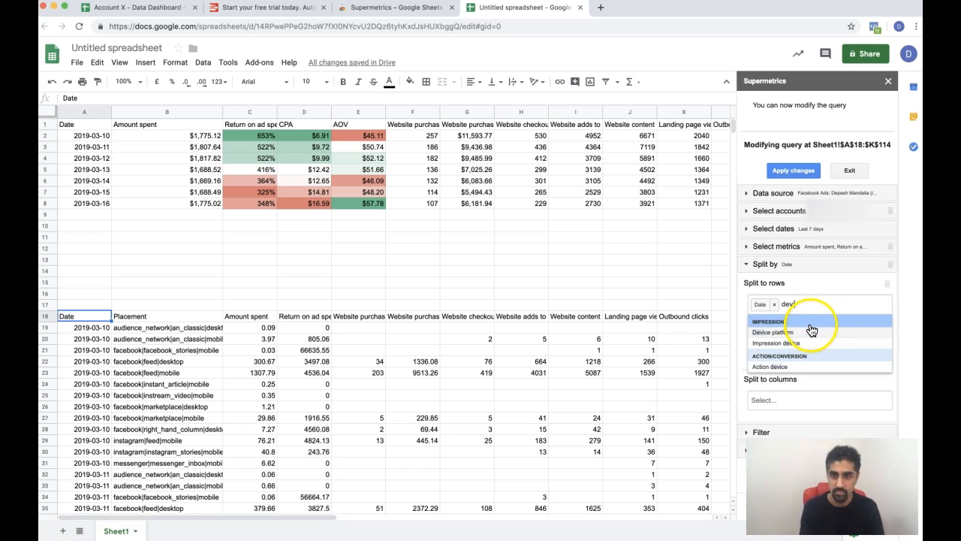
click(805, 332)
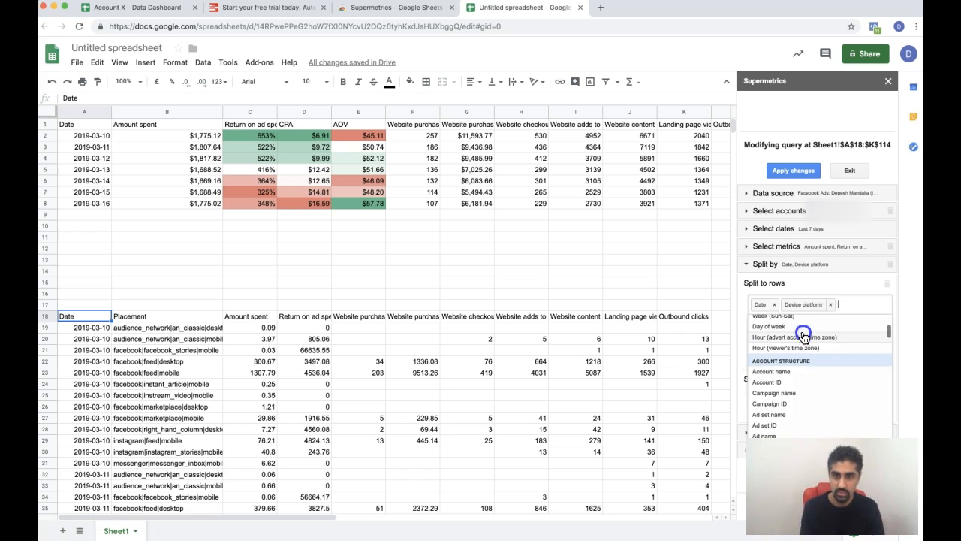
click(799, 170)
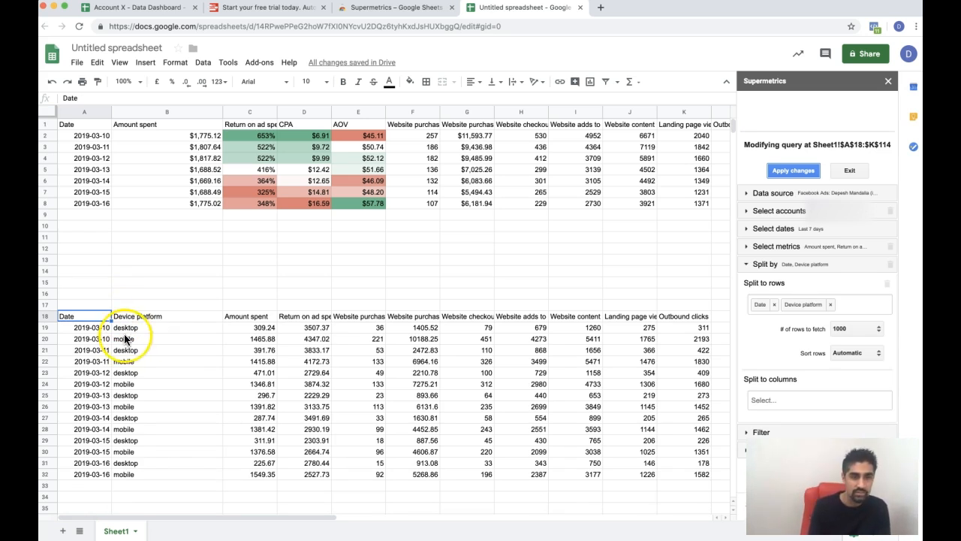
click(139, 328)
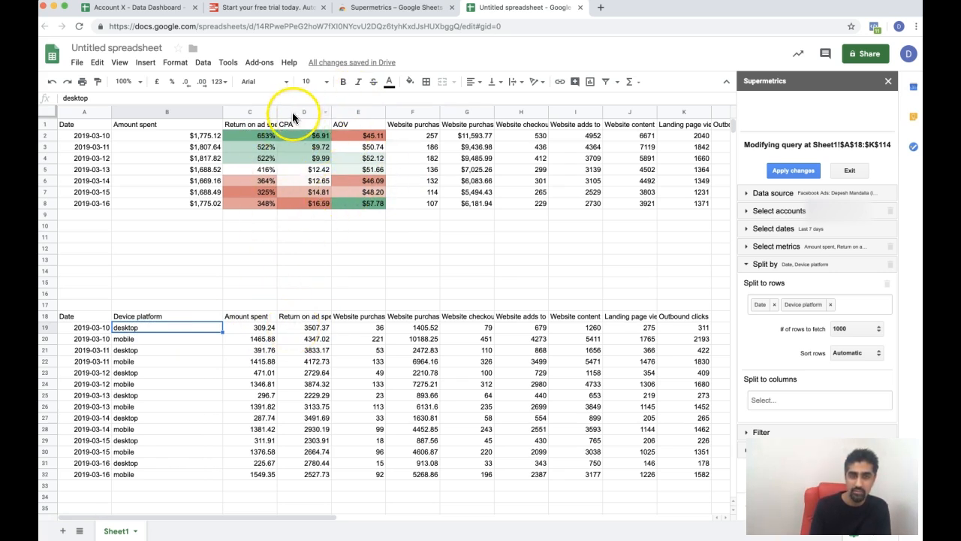
click(289, 319)
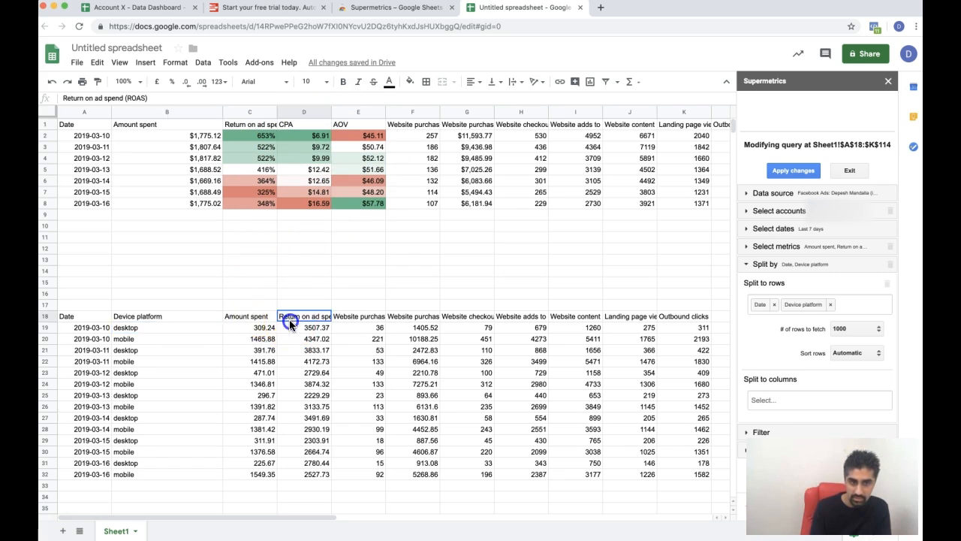
drag(297, 322, 299, 475)
right_click(298, 476)
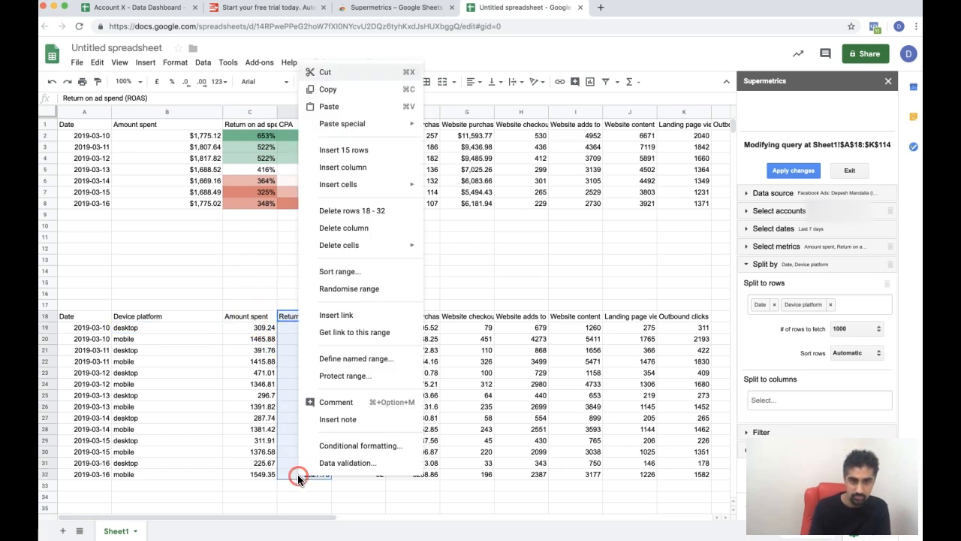
click(275, 260)
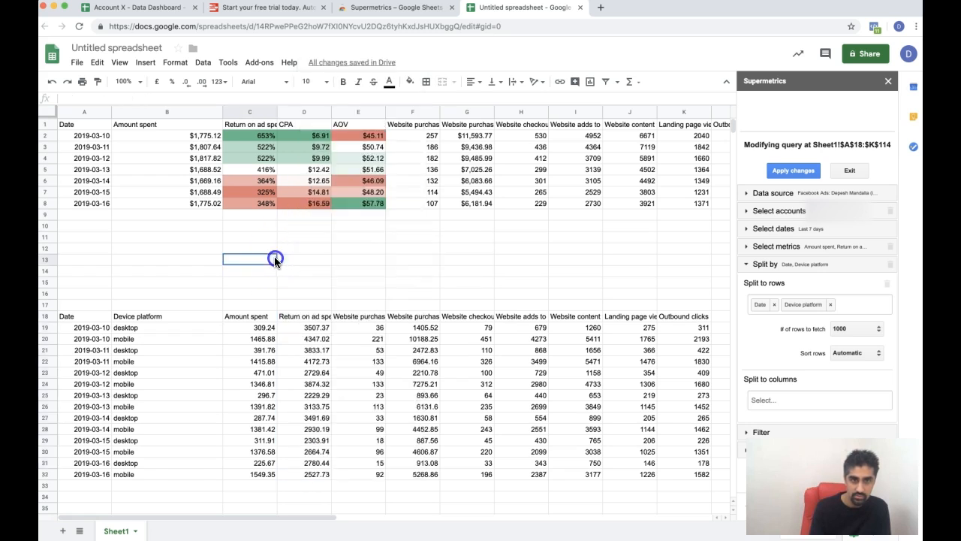
Insert a column to the right of column D and enter the header CPA in E18 of the device platform table.
right_click(302, 112)
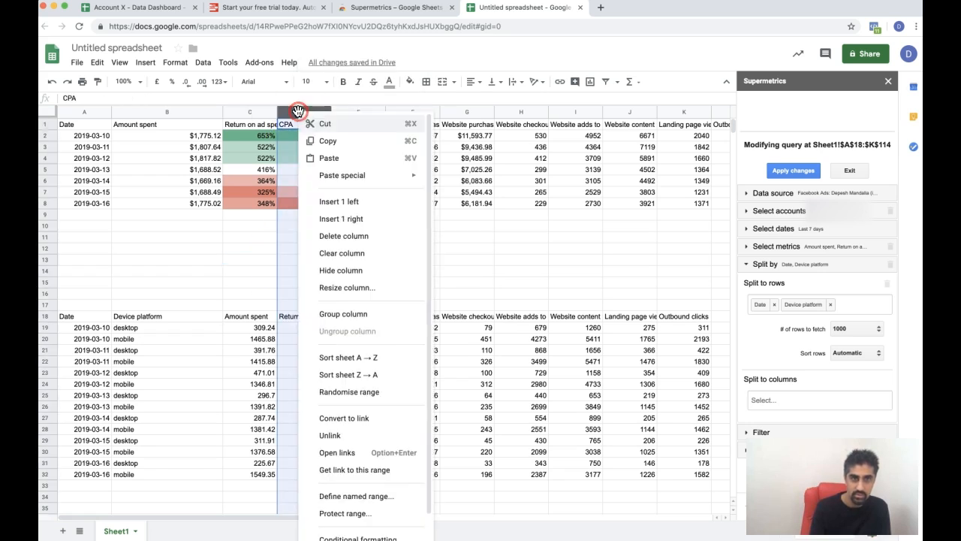
click(355, 219)
click(360, 319)
text(CPA)
key(Return)
Calculate CPA in E19 with =C19/F19 and fill the formula through E32.
text(=)
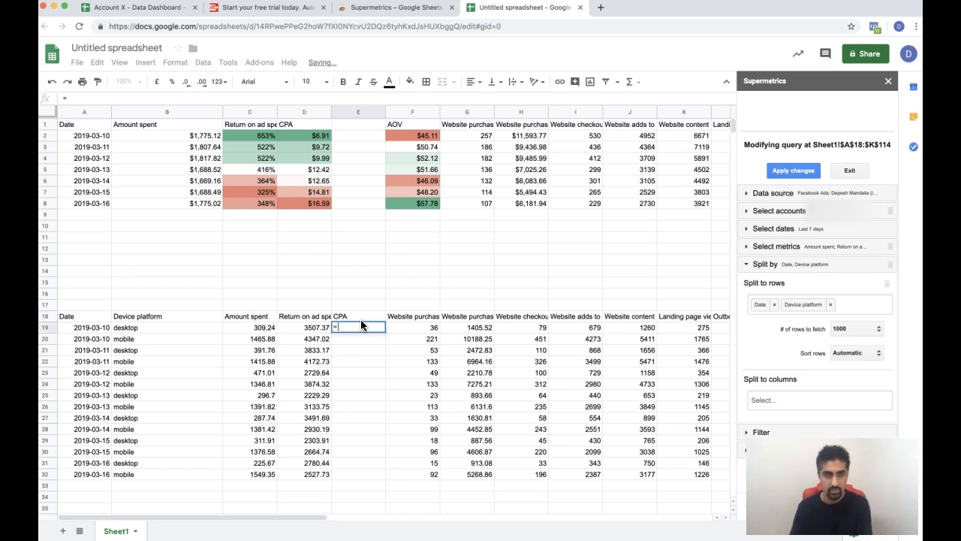
text(C19/F19)
key(Return)
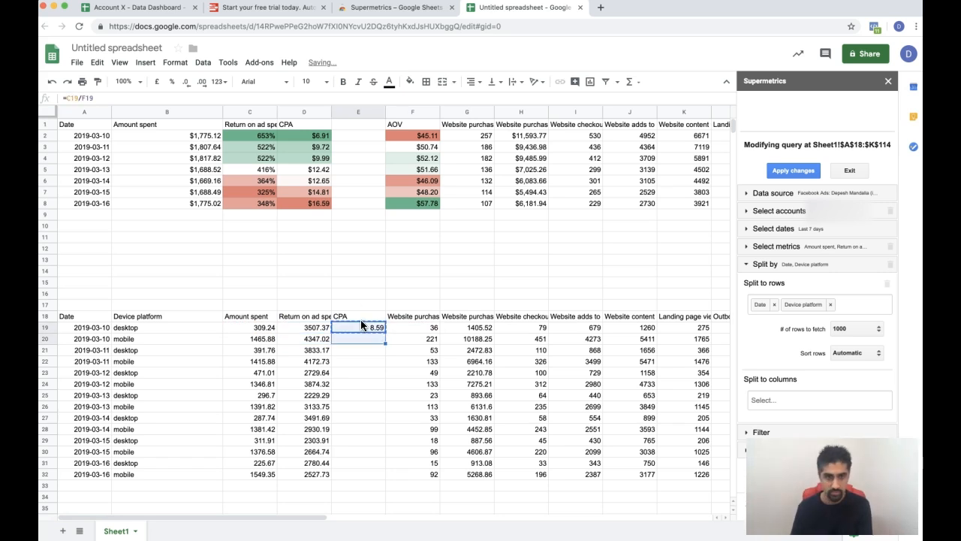
key(ctrl+Return)
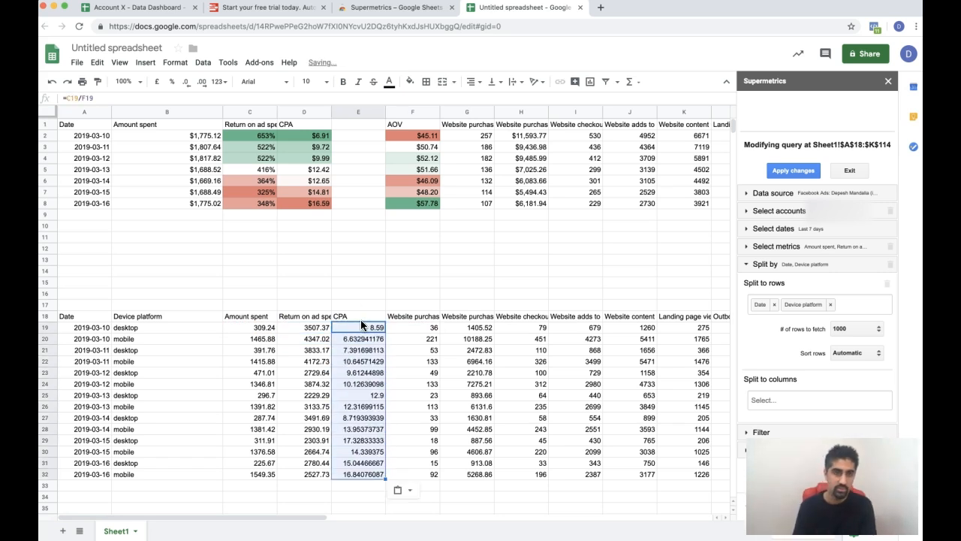
Format the CPA values in E19:E32 to one decimal place and compare desktop with mobile CPA for 2019-03-14.
click(346, 224)
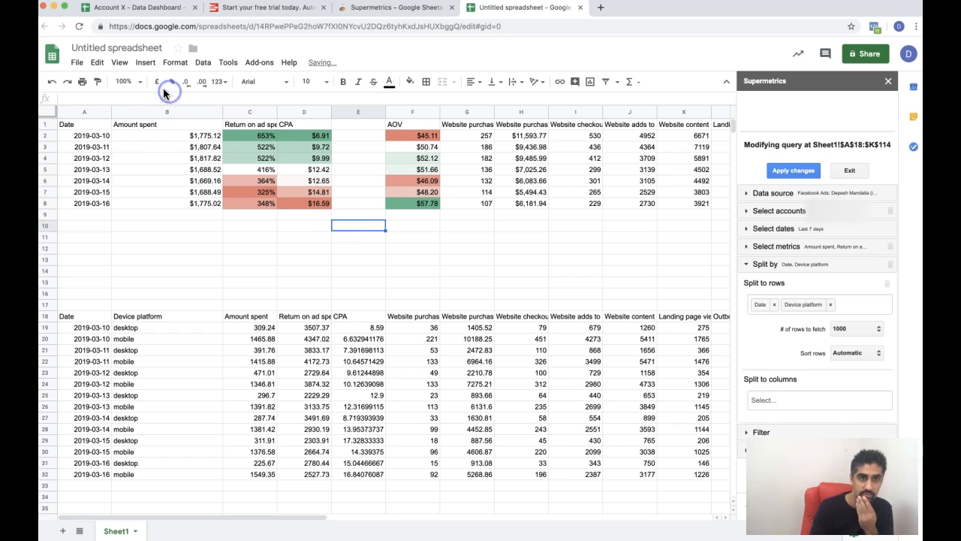
drag(373, 328, 373, 473)
click(187, 82)
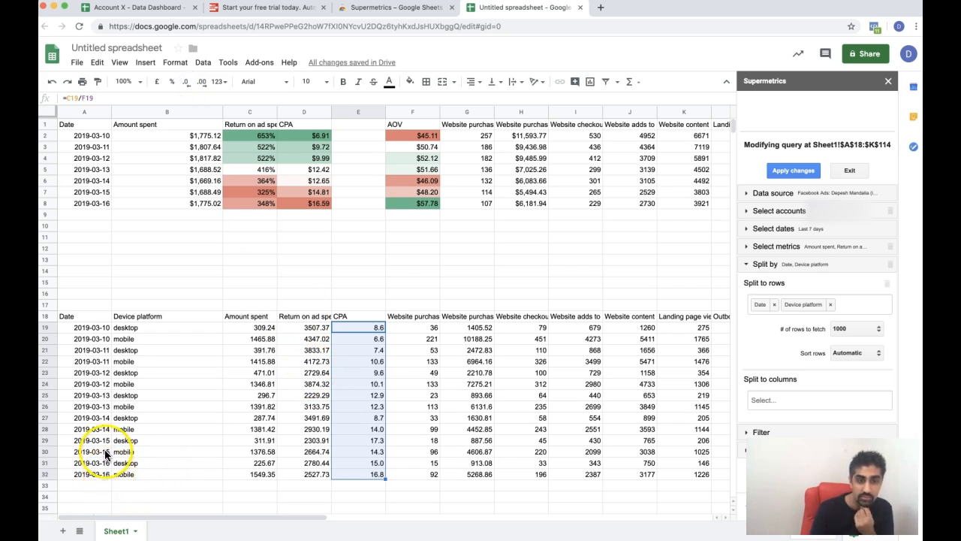
mouse_move(107, 428)
mouse_down()
mouse_move(107, 410)
mouse_move(378, 429)
mouse_move(423, 423)
mouse_up()
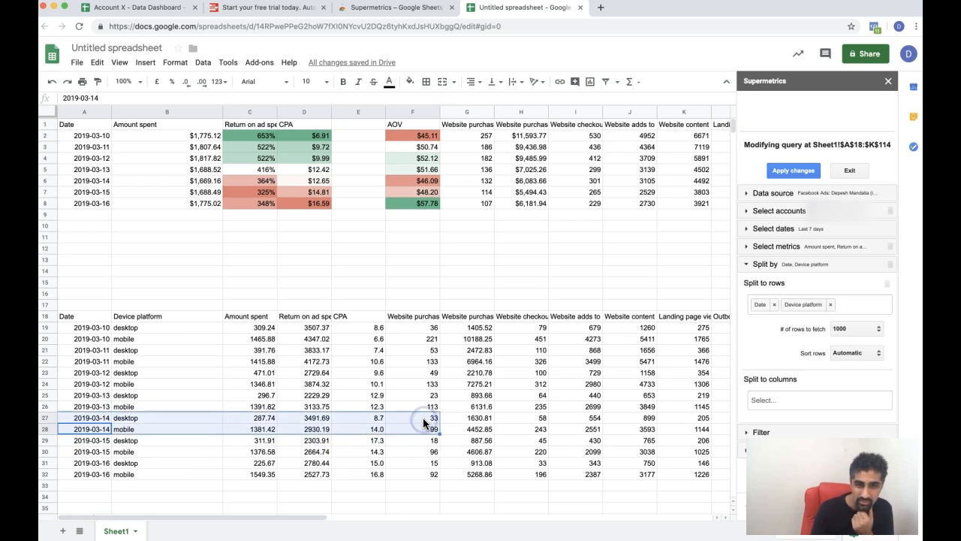
click(377, 431)
click(380, 419)
Exit modification of the device platform query and collapse the split-by settings in Supermetrics.
click(89, 316)
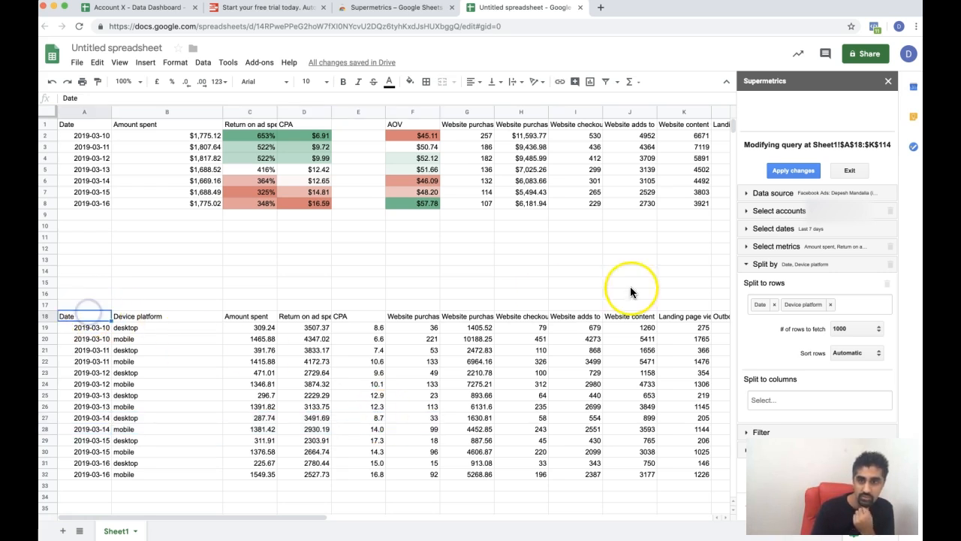
click(844, 172)
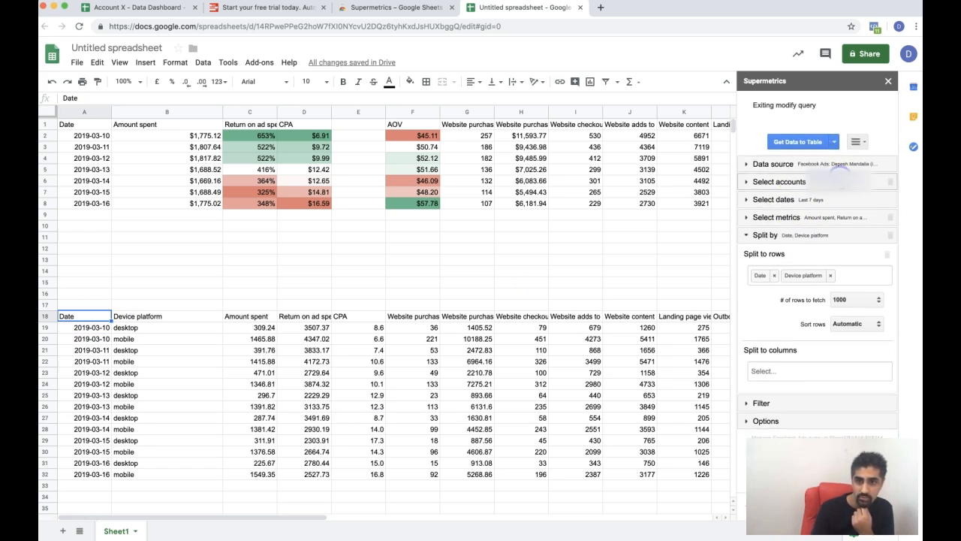
click(100, 328)
click(94, 318)
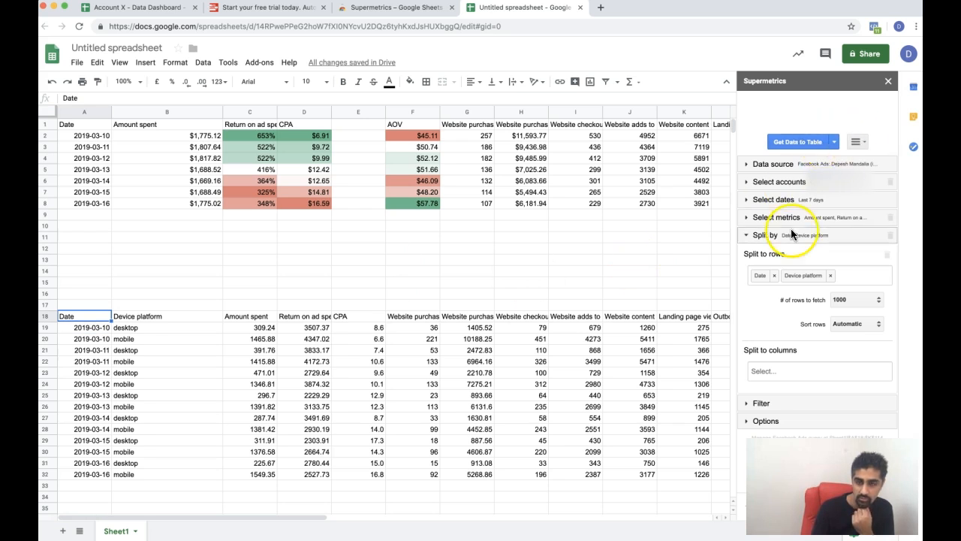
click(747, 235)
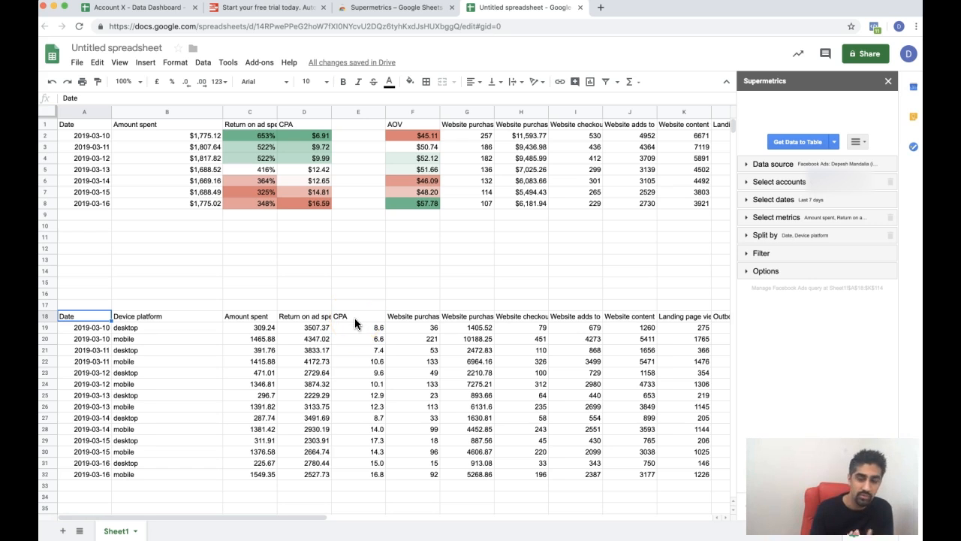
Refresh the device platform query anchored at the Date header in A18 and close the Supermetrics sidebar.
click(378, 319)
click(380, 328)
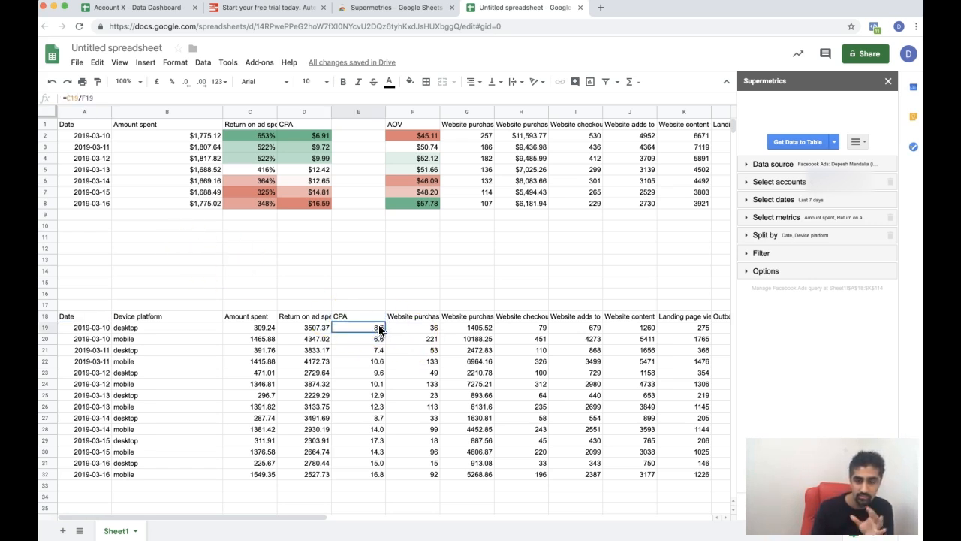
click(96, 316)
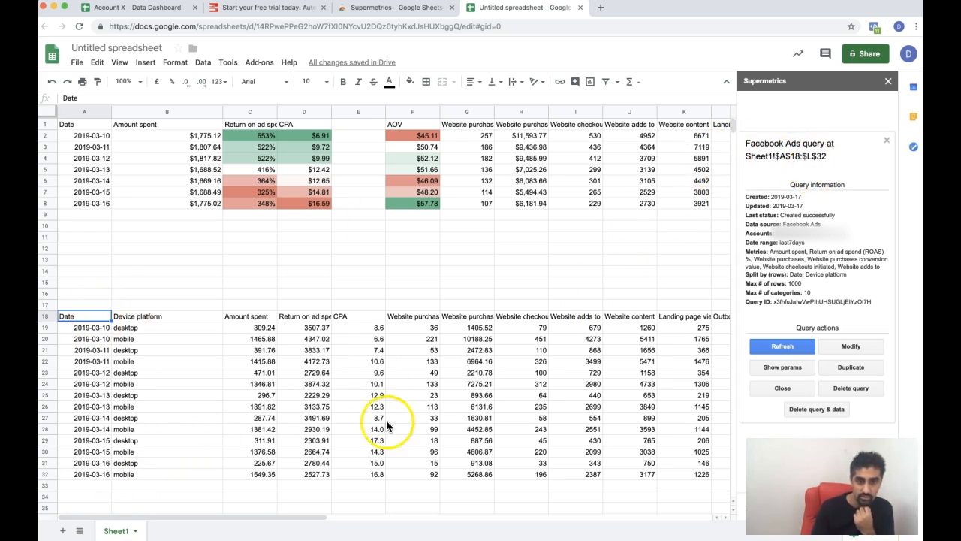
click(790, 347)
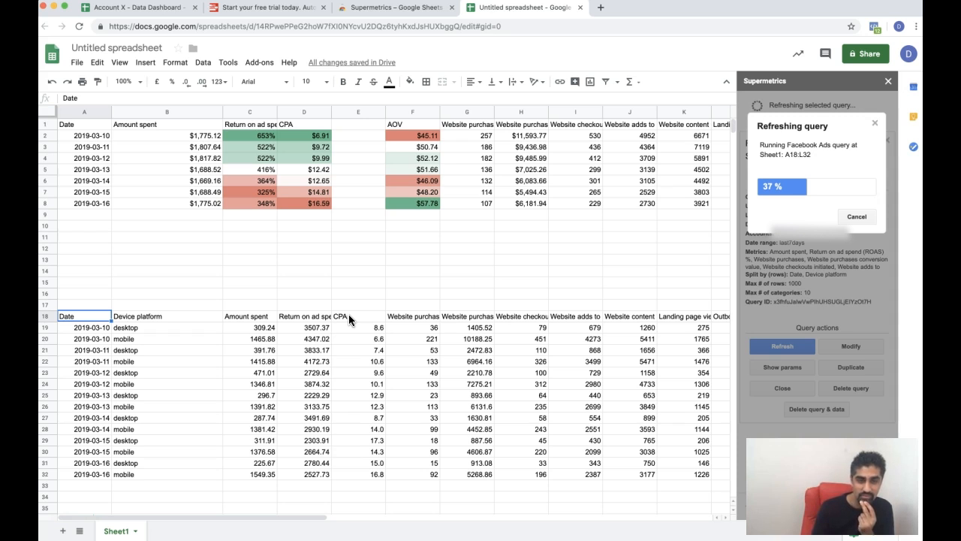
click(345, 318)
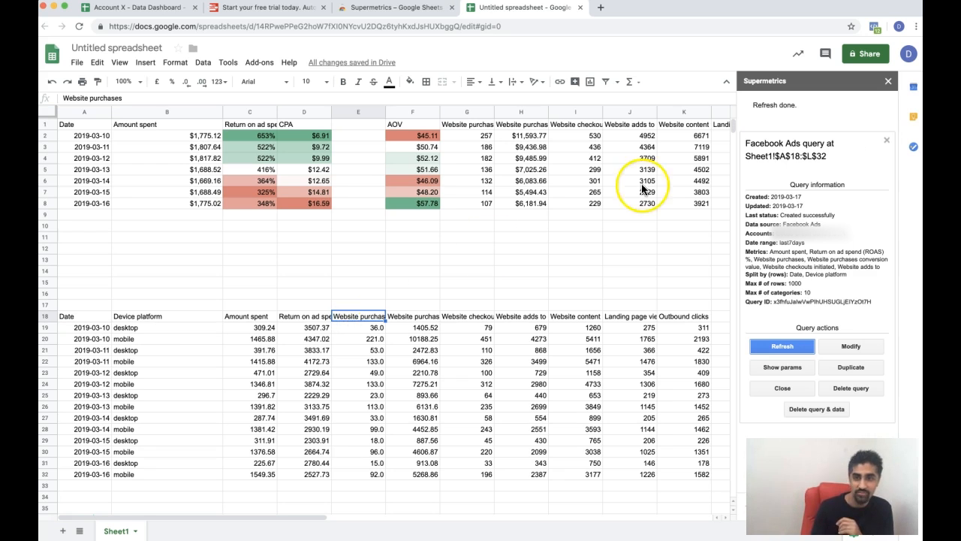
click(888, 81)
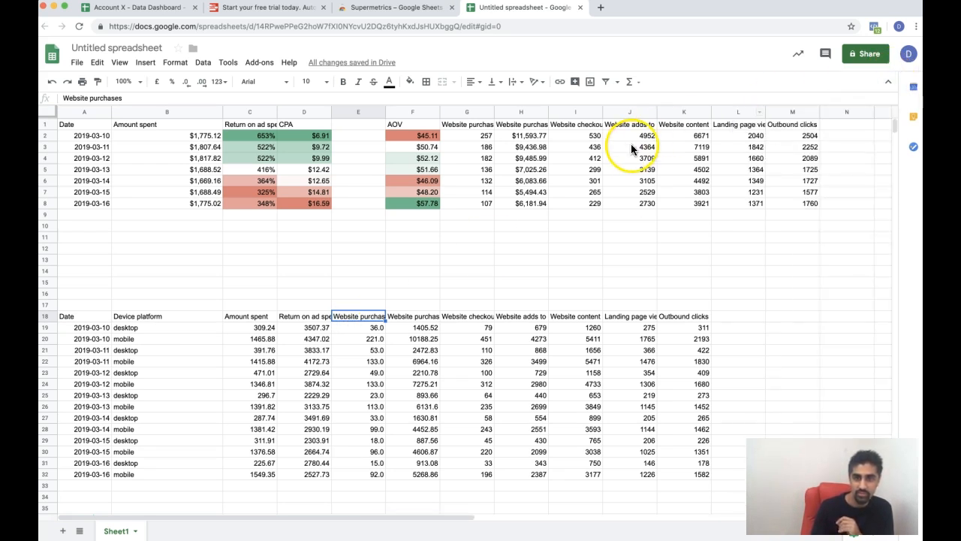
Enter the heading FUNNEL CONVERSION RATES in I9, below the website checkouts initiated values.
click(576, 135)
click(580, 124)
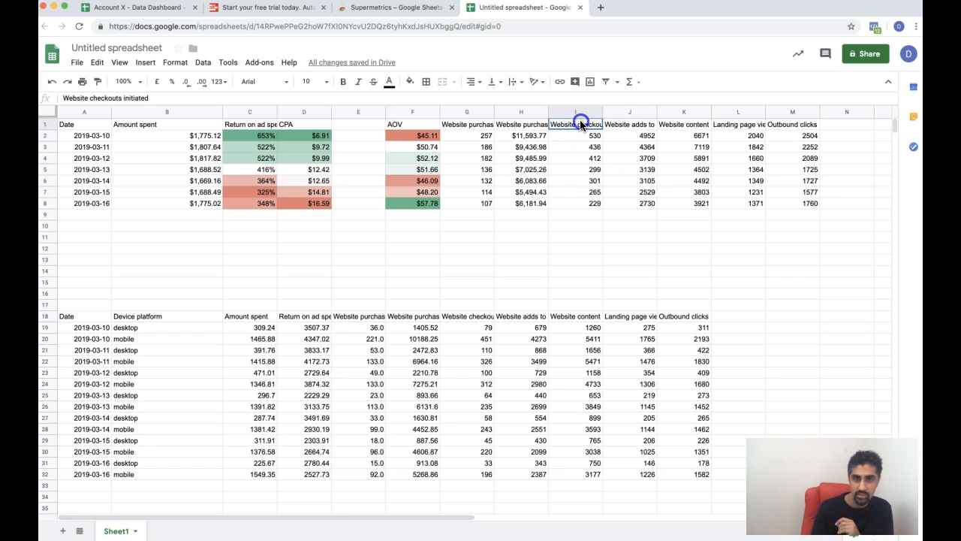
click(572, 226)
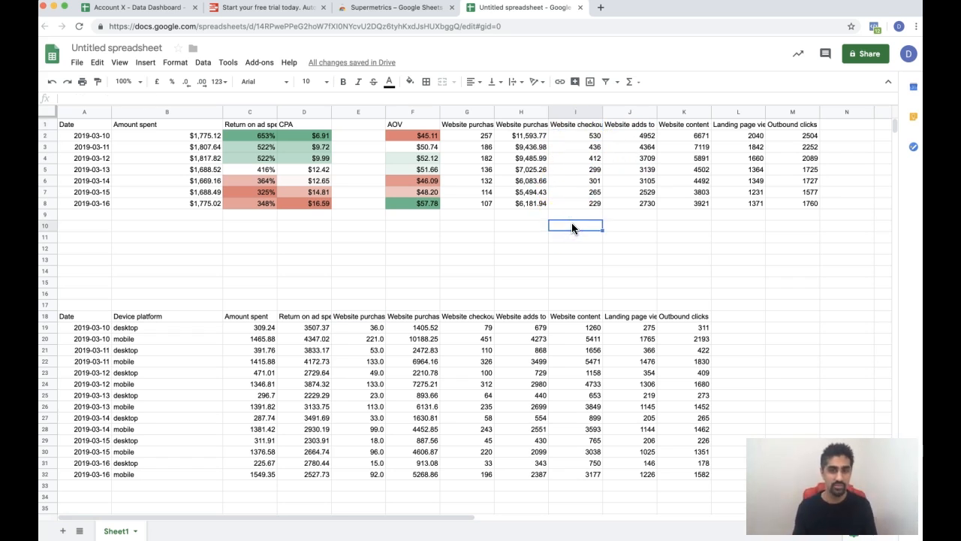
key(Up)
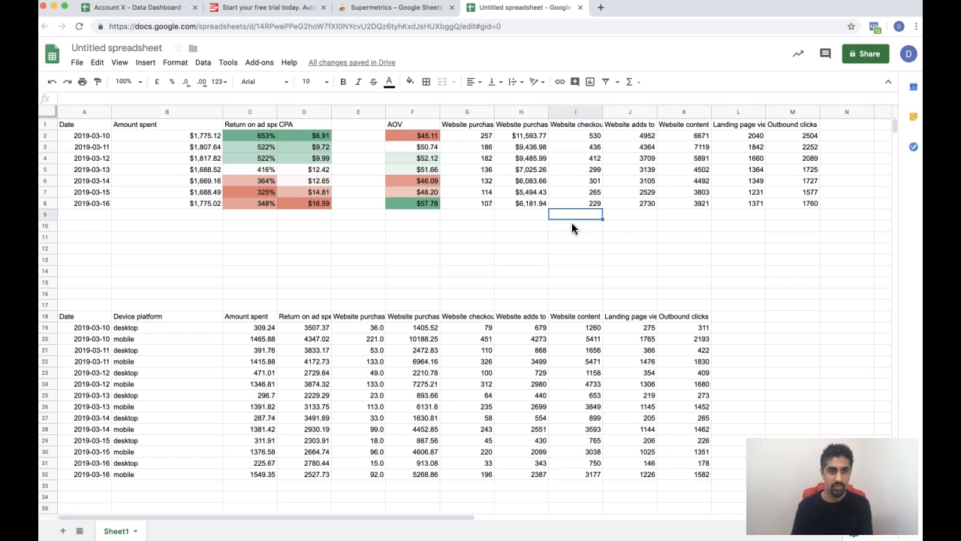
text(FUNNEL CONVERSION RATES)
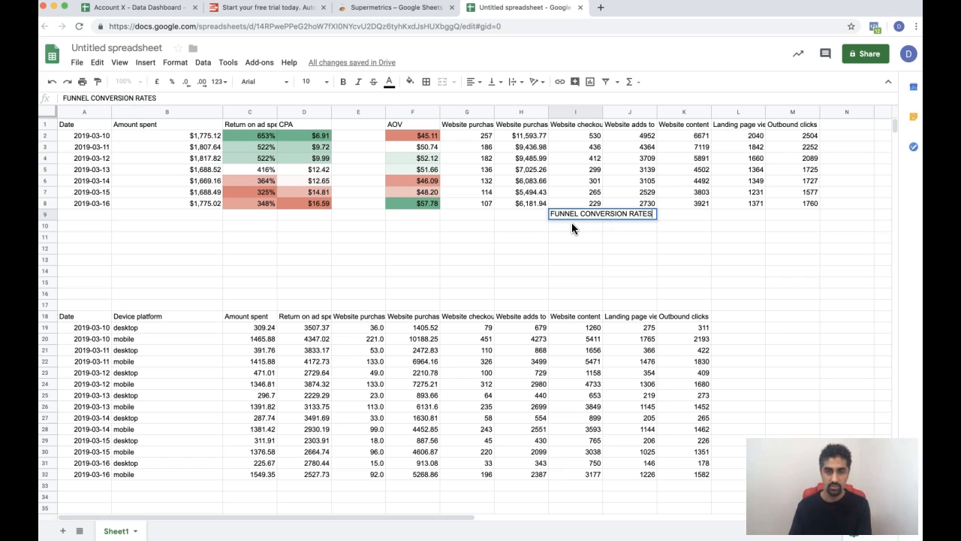
key(Return)
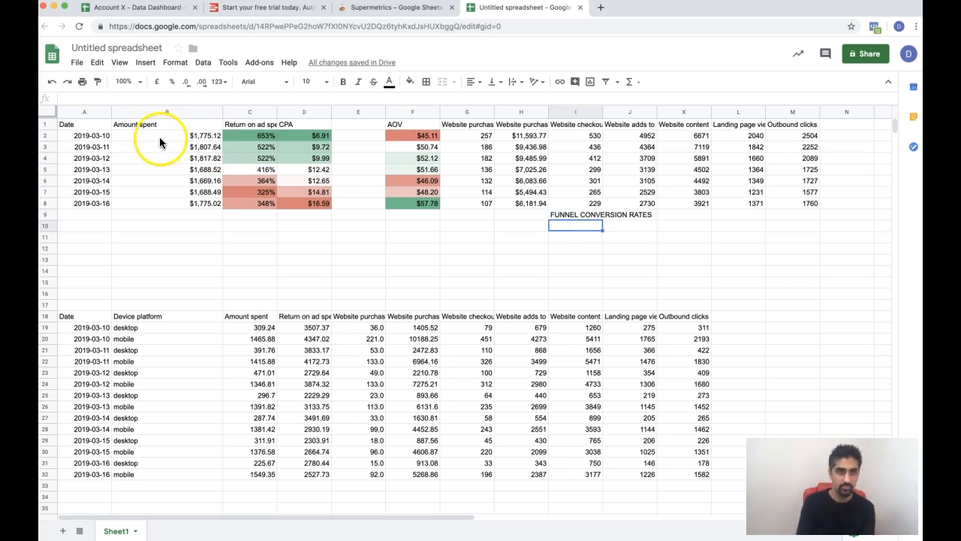
Copy the dates in A2:A8 into A10:A16.
drag(91, 136, 108, 204)
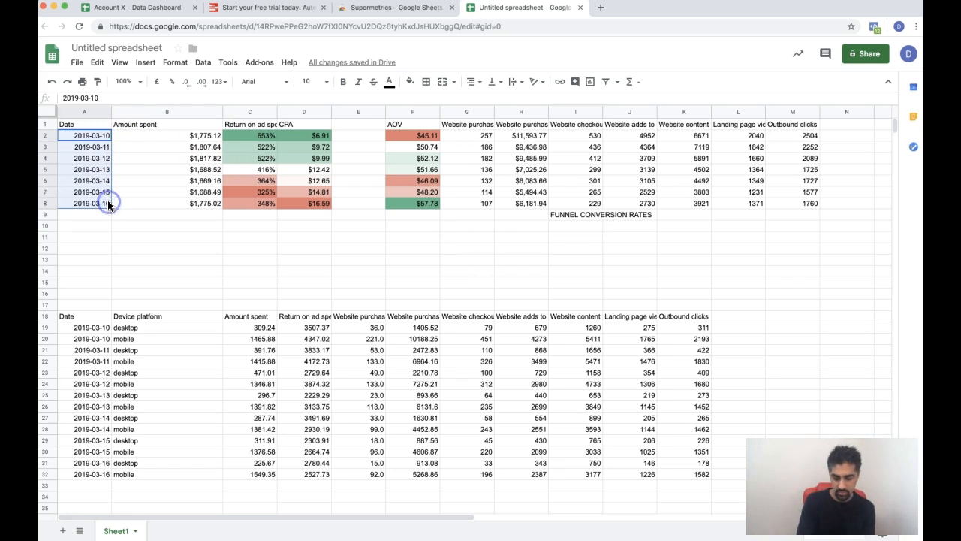
click(96, 227)
key(ctrl+v)
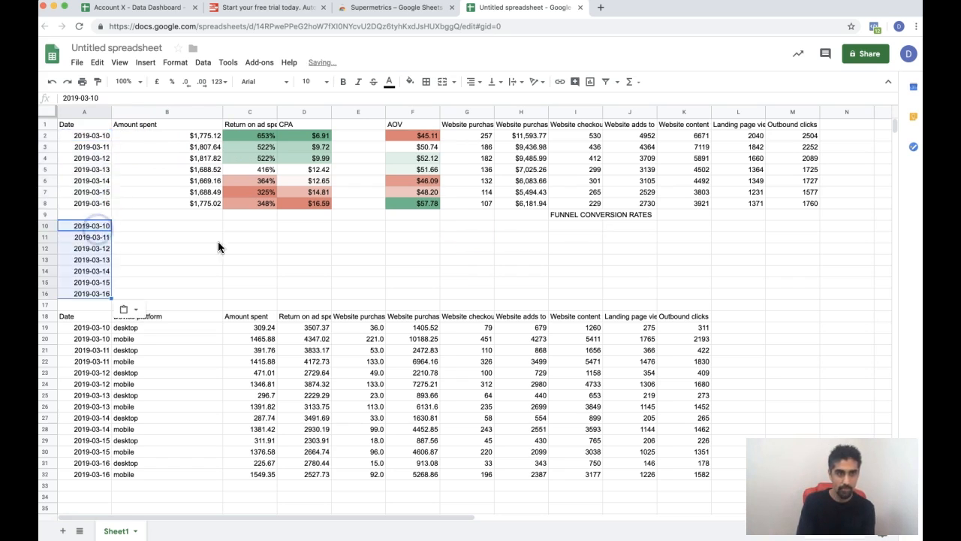
Calculate the checkout-to-purchase conversion rate for 2019-03-10 in I10 with =G2/I2.
click(592, 229)
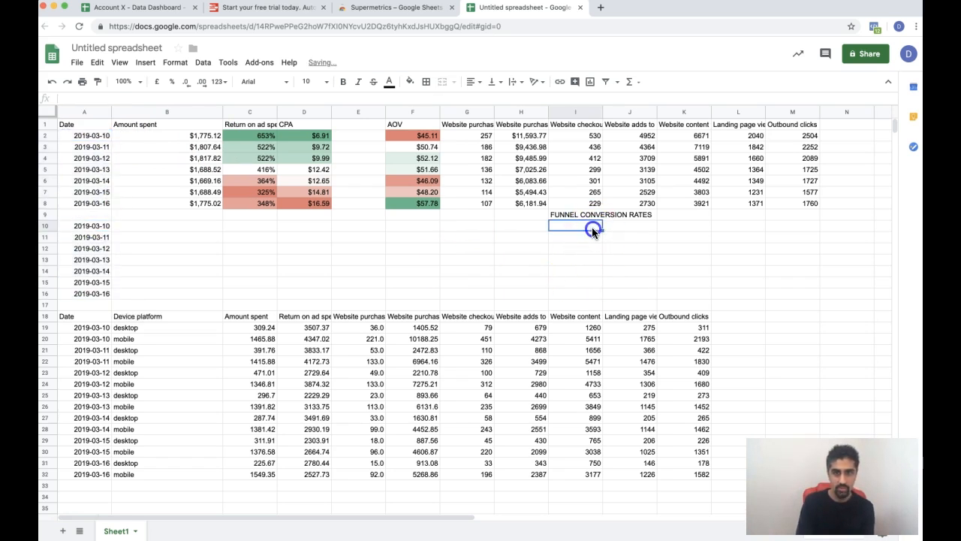
click(591, 125)
click(637, 124)
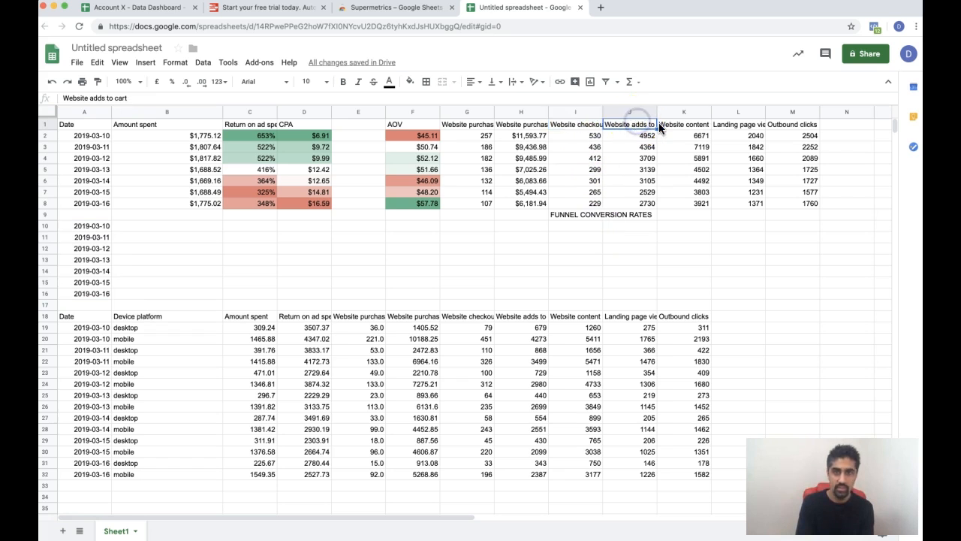
click(585, 226)
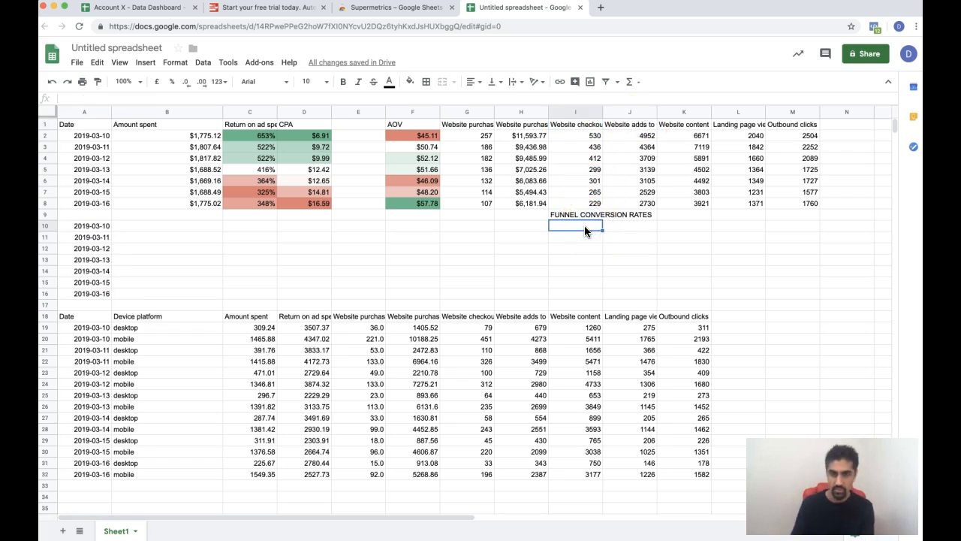
text(=)
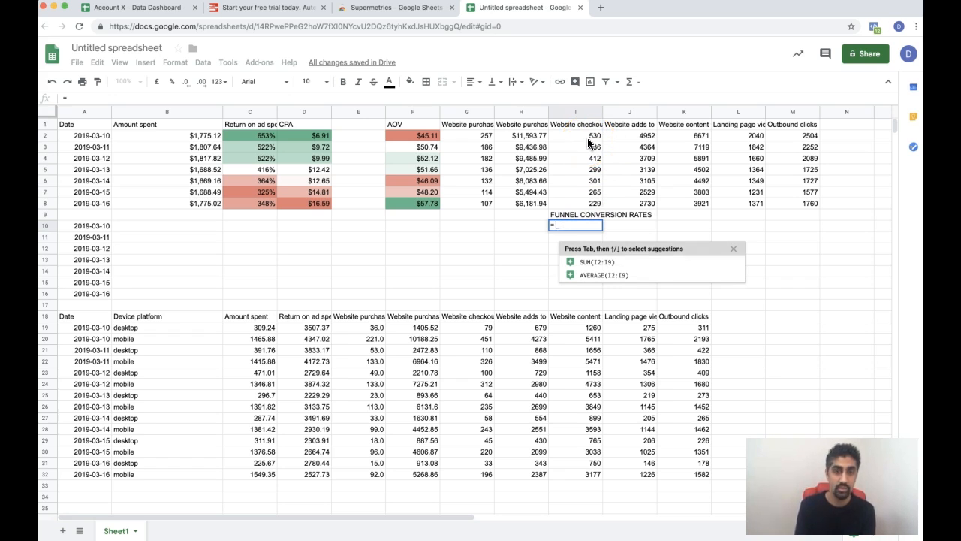
click(475, 137)
text(/)
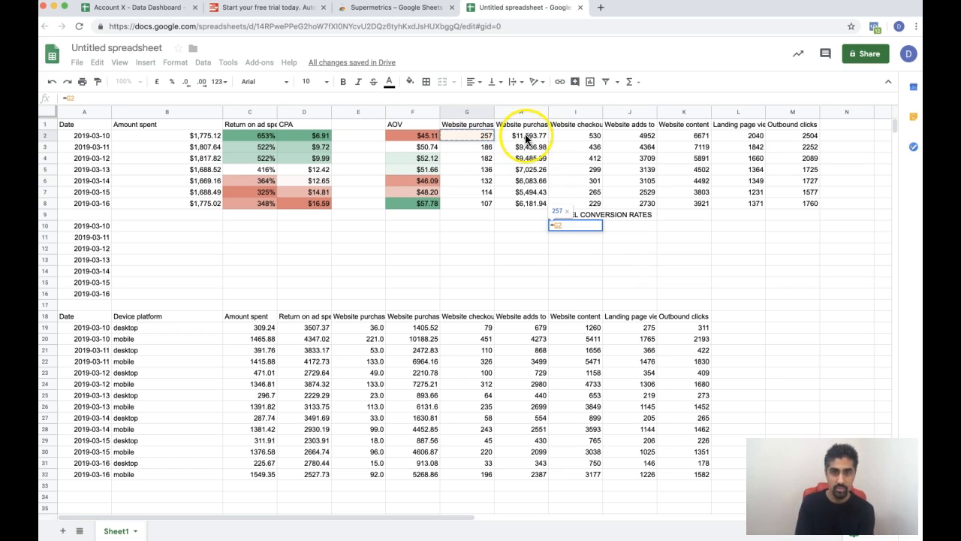
click(576, 136)
key(Return)
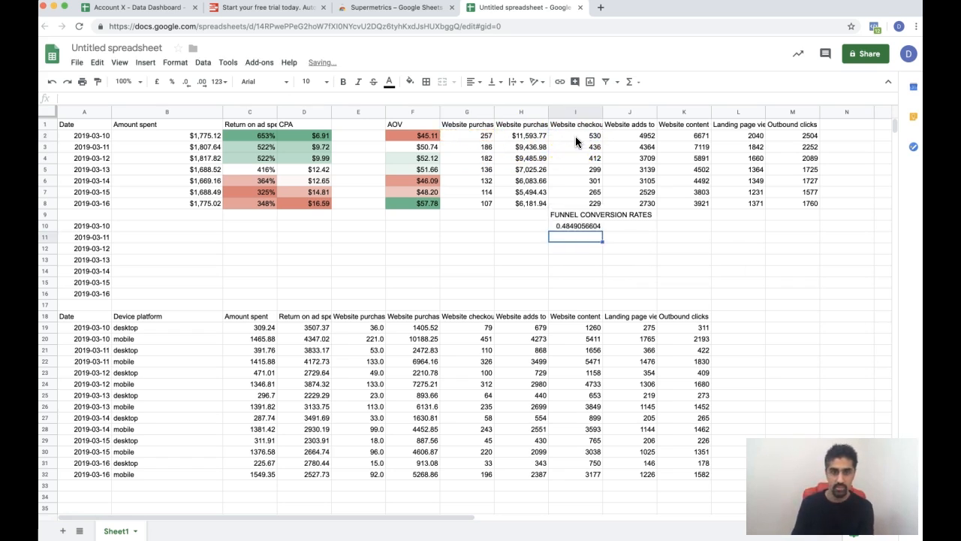
Format I10 as a percentage without decimals and fill the formula down through I16.
click(578, 225)
click(172, 81)
click(186, 81)
click(186, 81)
drag(602, 230, 598, 293)
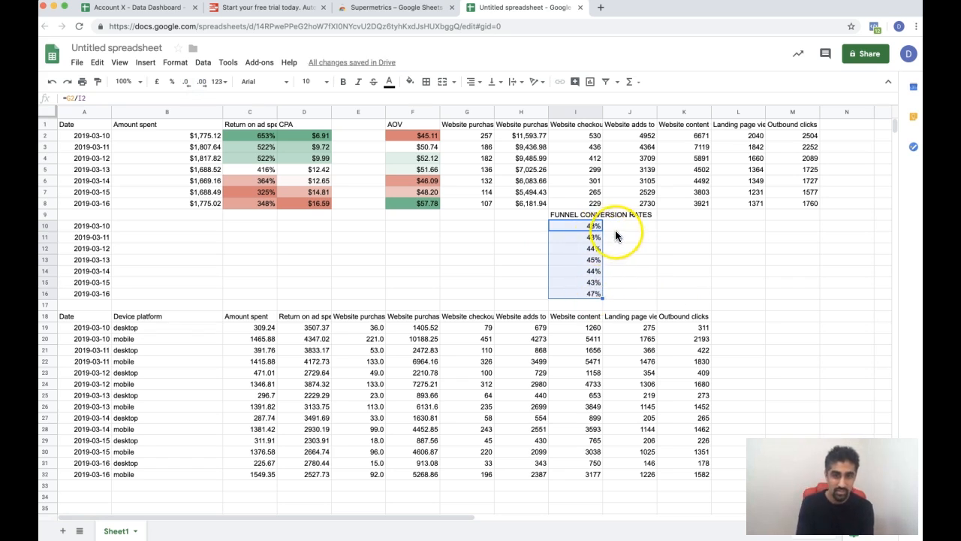
click(585, 225)
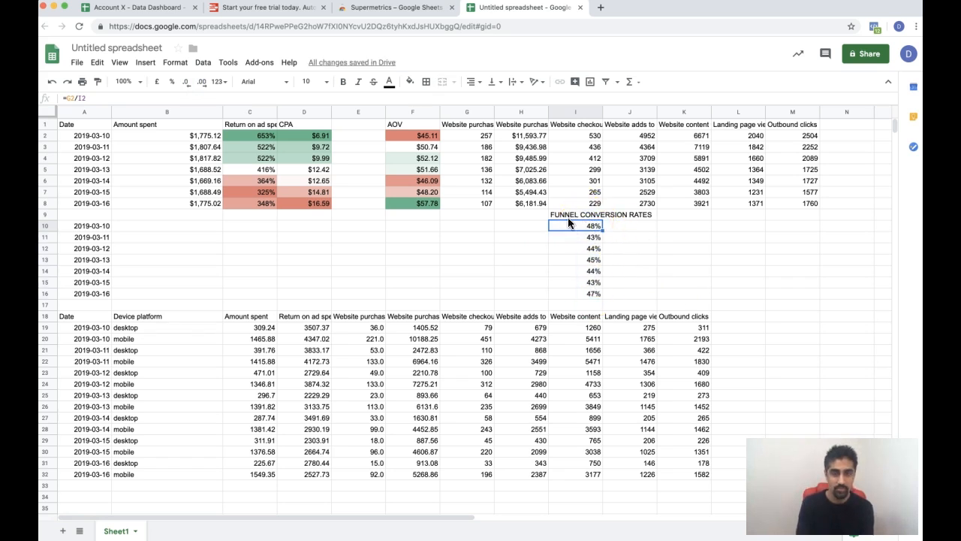
Try calculating the add-to-cart-to-purchase conversion rate in J10 with =G2/J2.
click(618, 225)
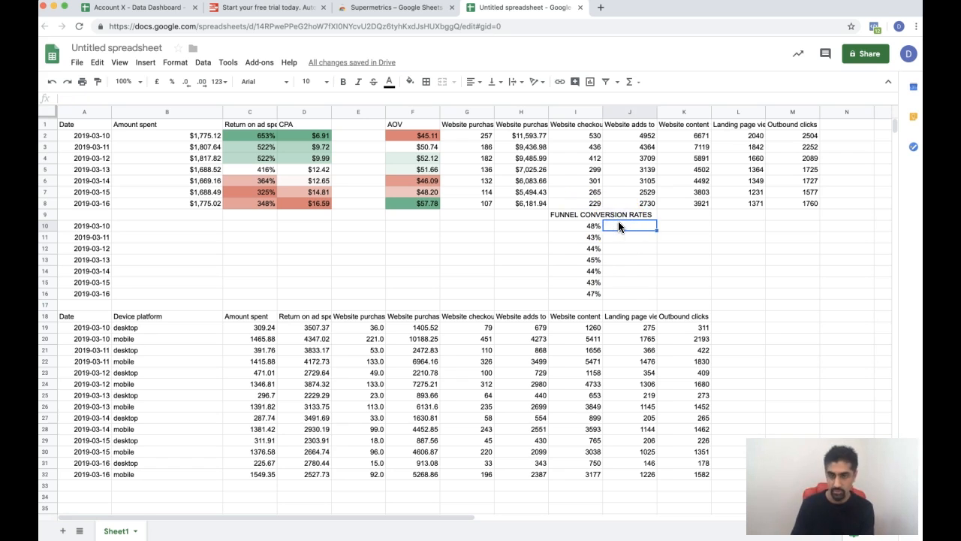
text(=)
click(648, 142)
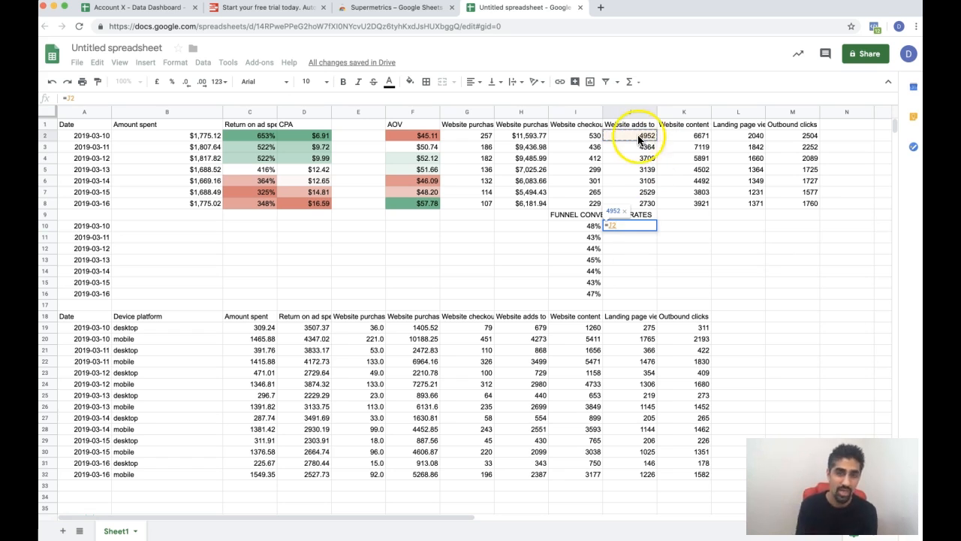
click(476, 135)
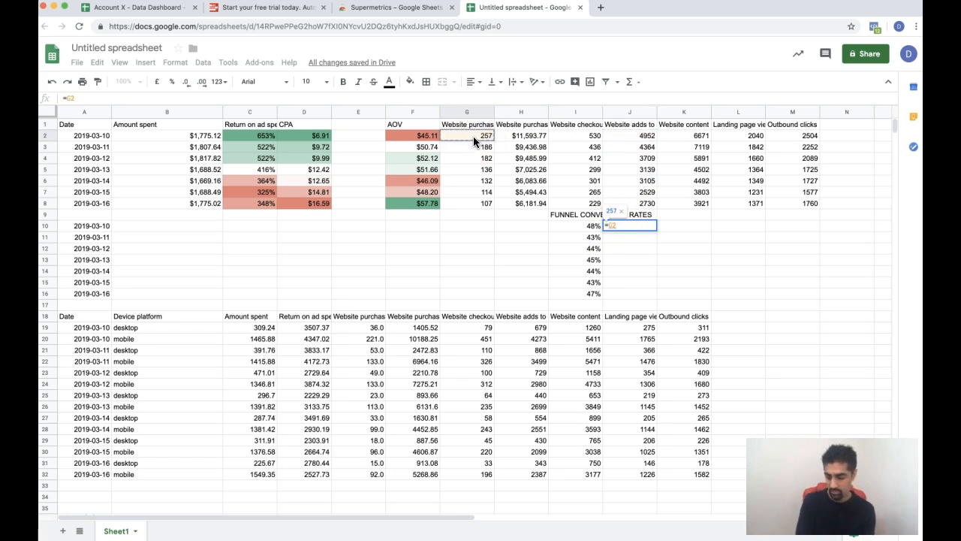
key(Return)
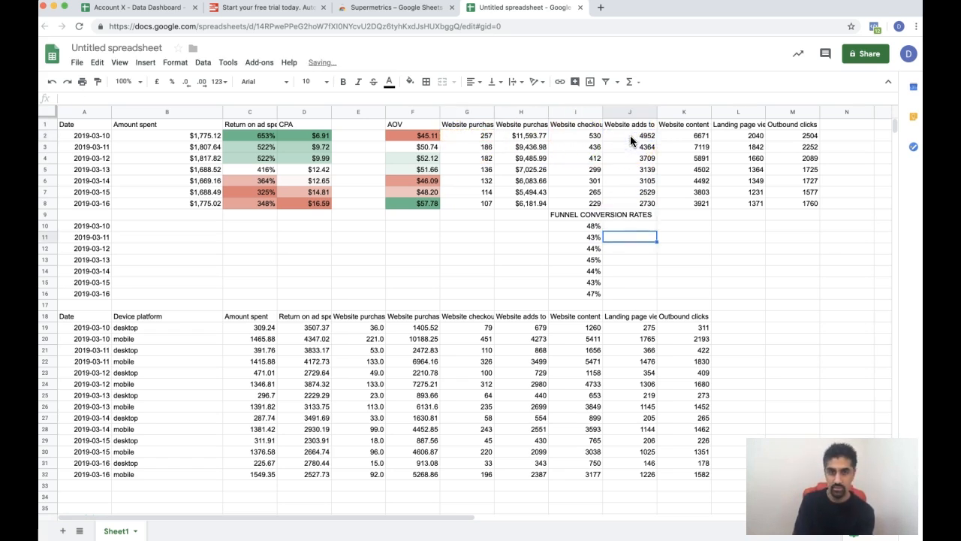
Format J10 as a percentage and replace its formula with =I2/J2 for the add-to-cart-to-checkout rate.
click(634, 225)
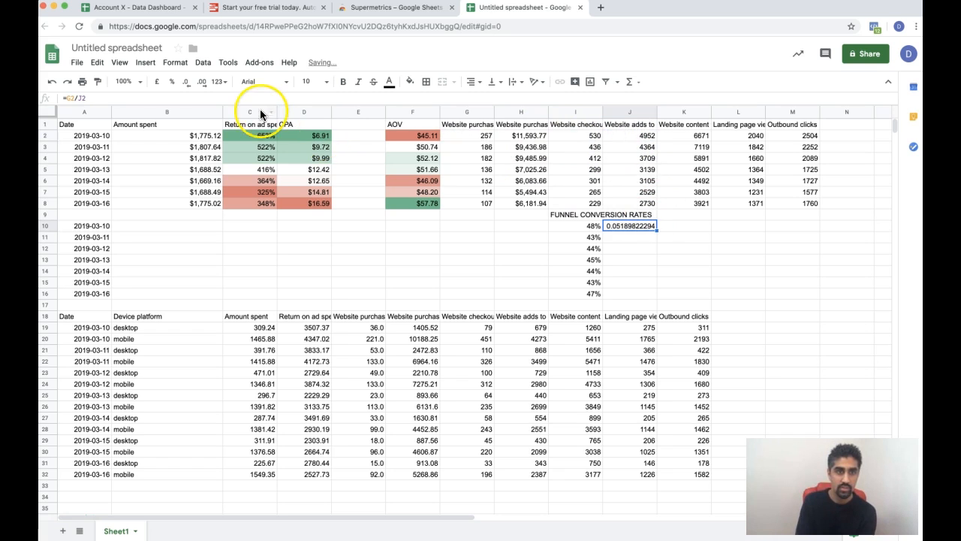
click(172, 81)
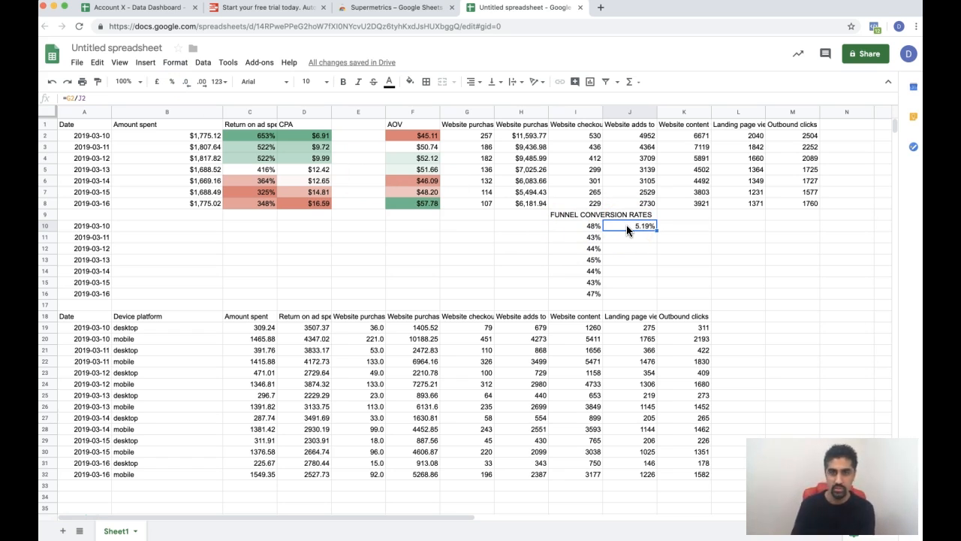
text(=)
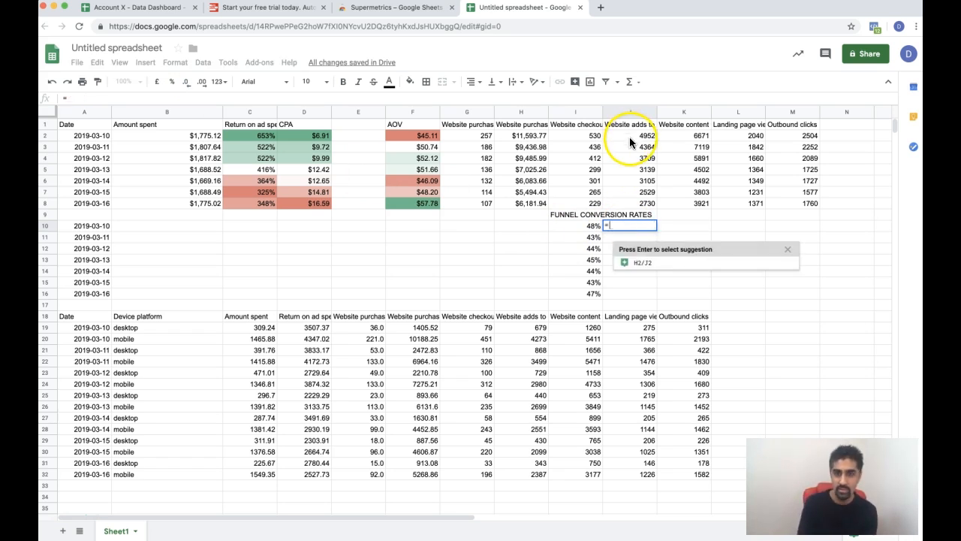
click(594, 136)
text(/)
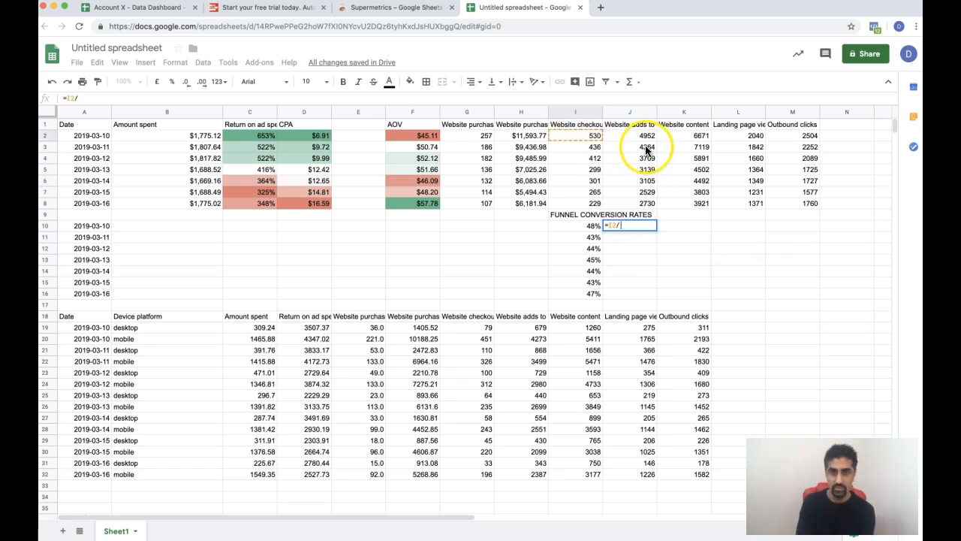
click(644, 136)
key(Return)
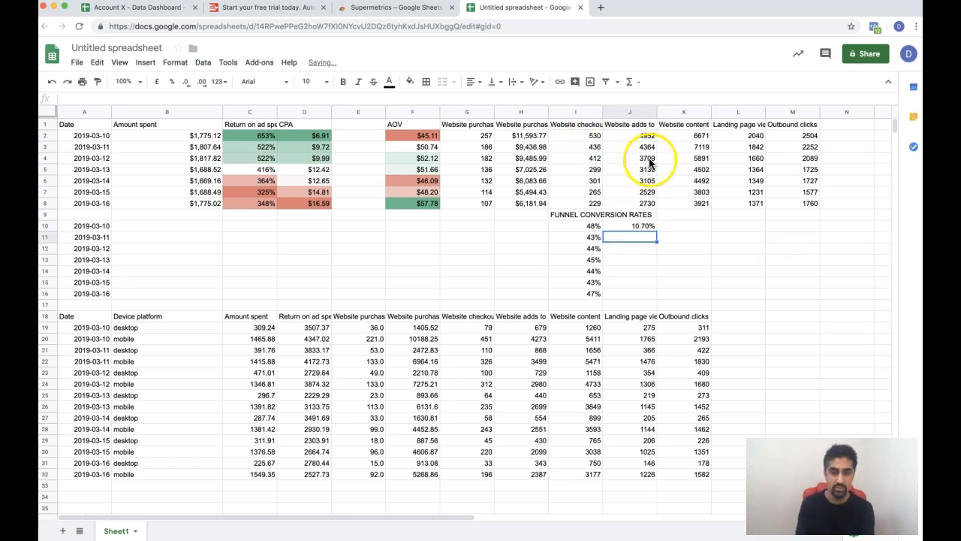
Remove the decimals from the percentage in J10 and fill the formula down through J16.
click(635, 225)
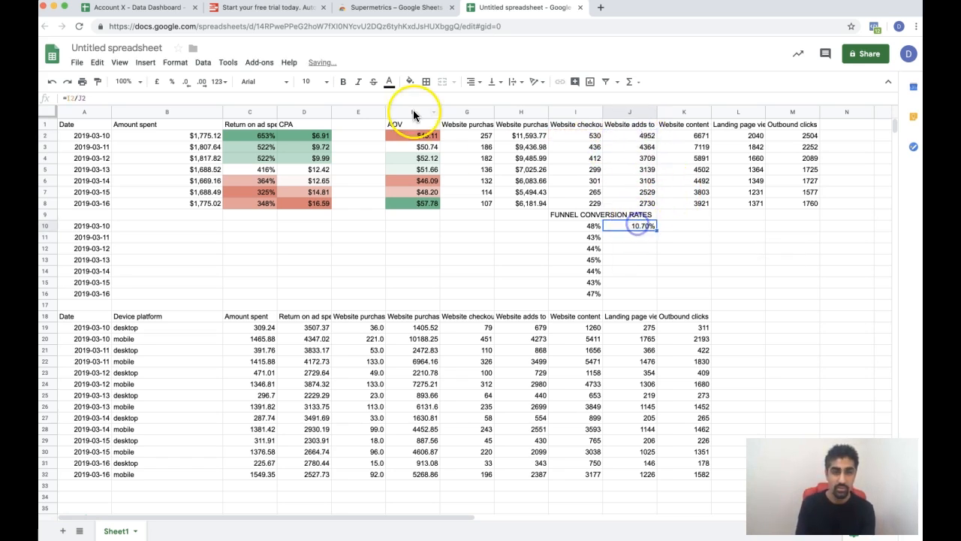
click(182, 84)
click(182, 84)
drag(656, 231, 640, 292)
click(637, 293)
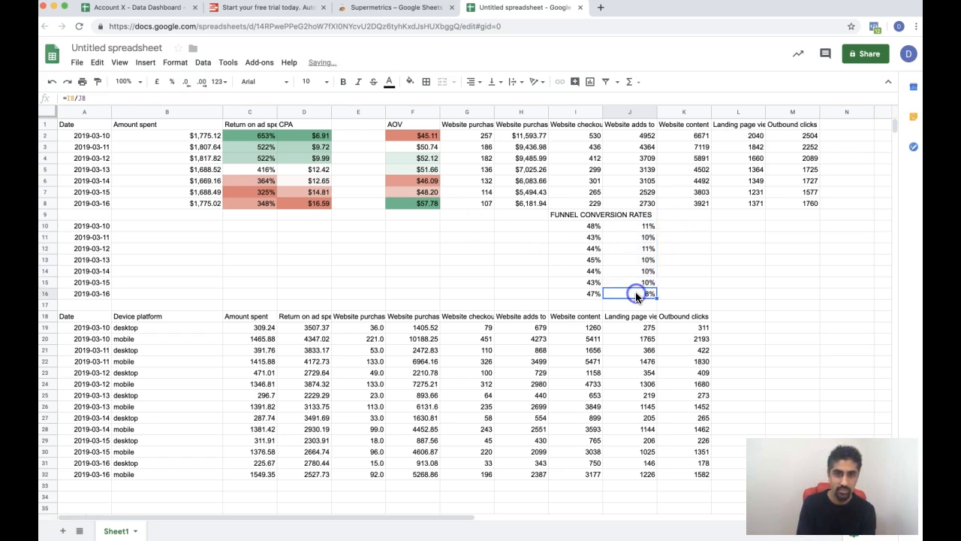
drag(650, 225, 646, 293)
Calculate the content-view-to-add-to-cart conversion rate for 2019-03-10 in K10 with =J2/K2.
click(670, 225)
text(=)
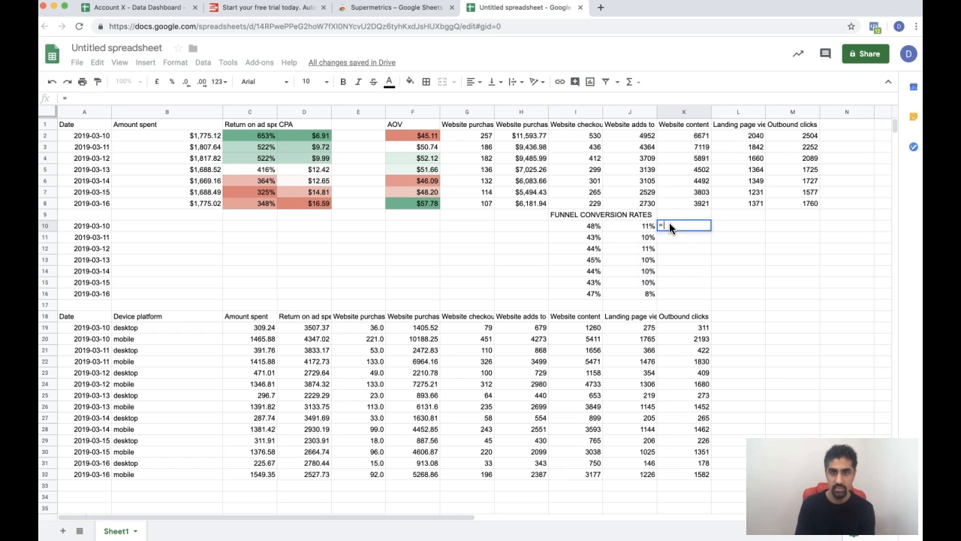
click(638, 136)
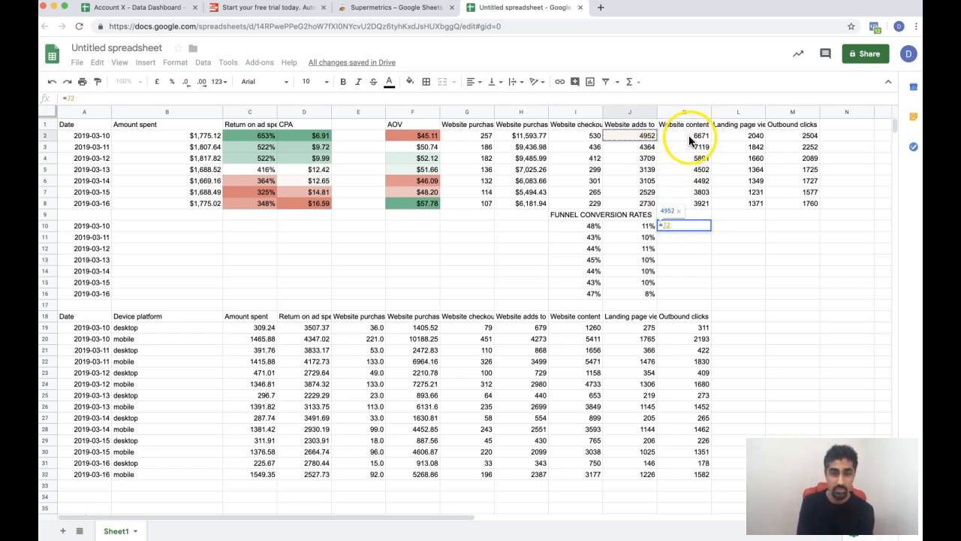
text(/)
click(682, 137)
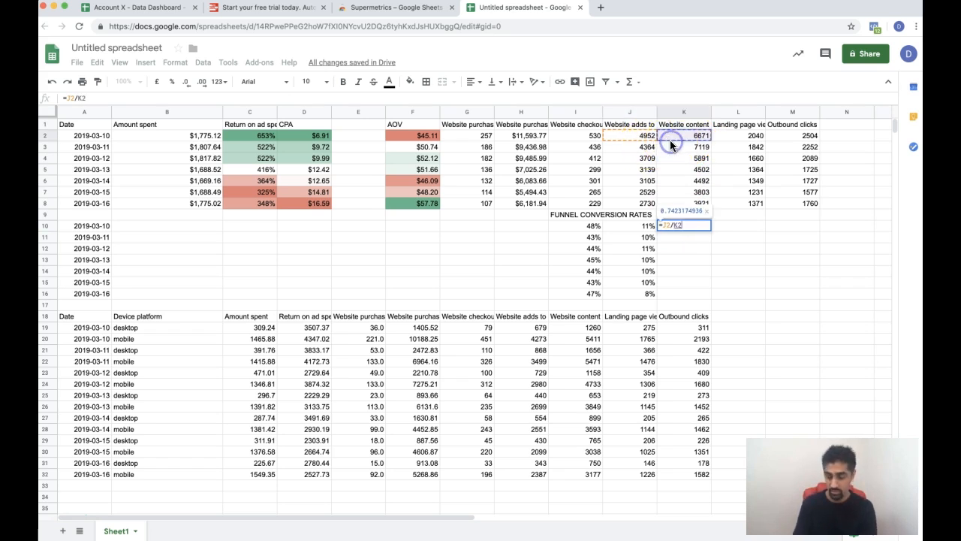
key(Return)
click(687, 225)
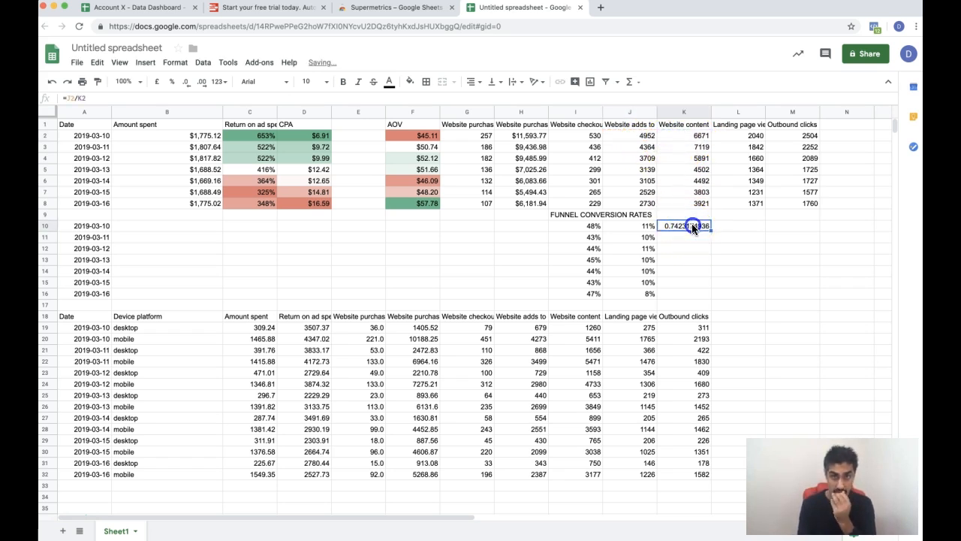
Fill the content-view-to-add-to-cart rate from K10 down through K16, formatted as percentages without decimals.
click(171, 81)
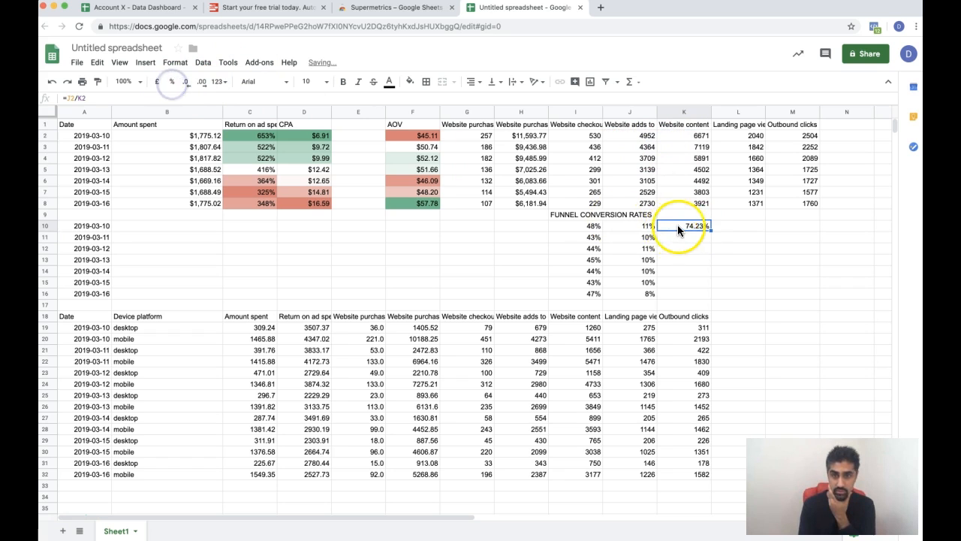
drag(709, 231, 706, 295)
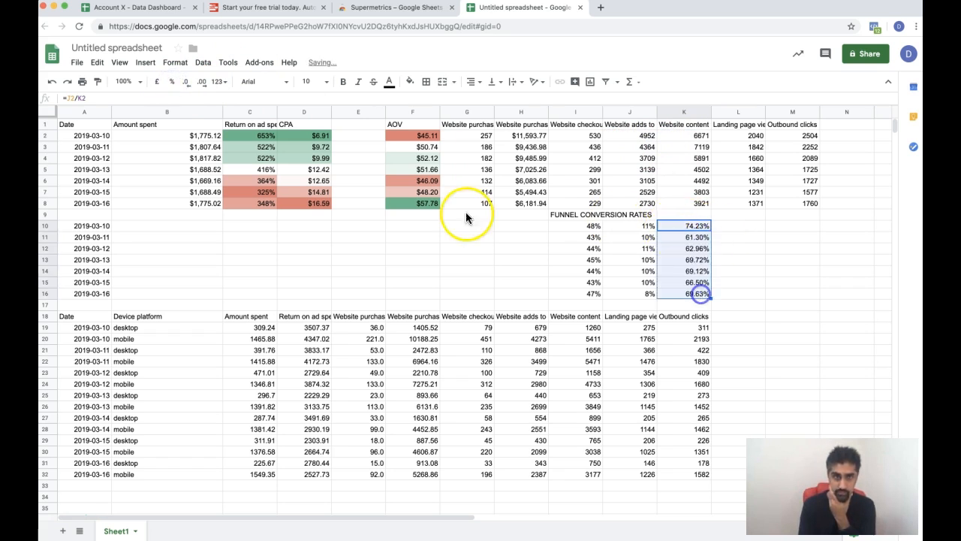
click(187, 84)
click(188, 83)
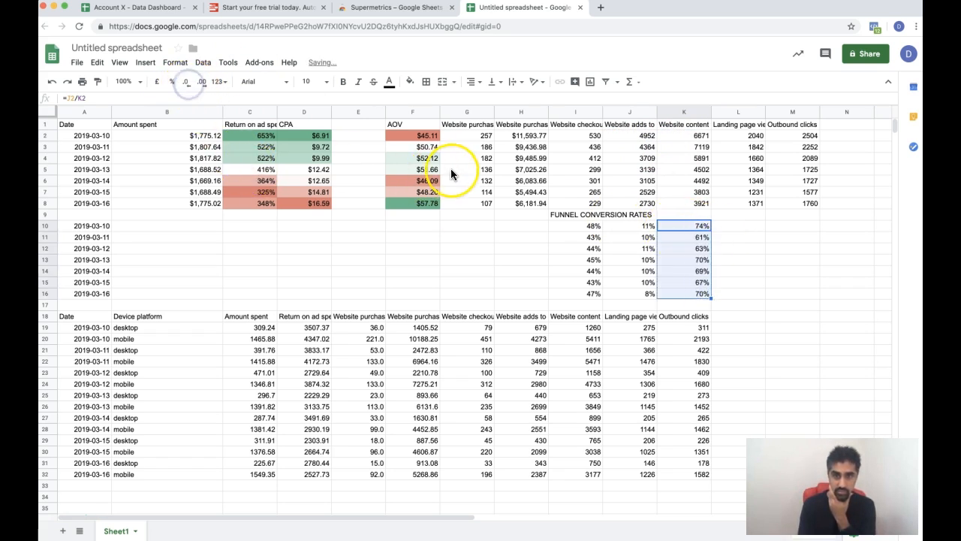
Review the daily funnel conversion rates in I10:K16 column by column.
click(625, 239)
drag(705, 226, 705, 281)
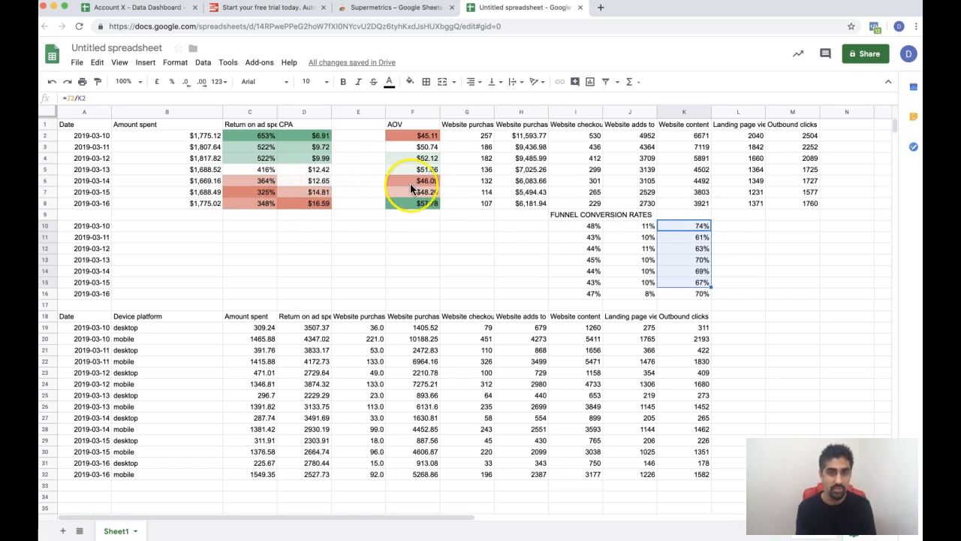
drag(580, 222, 586, 294)
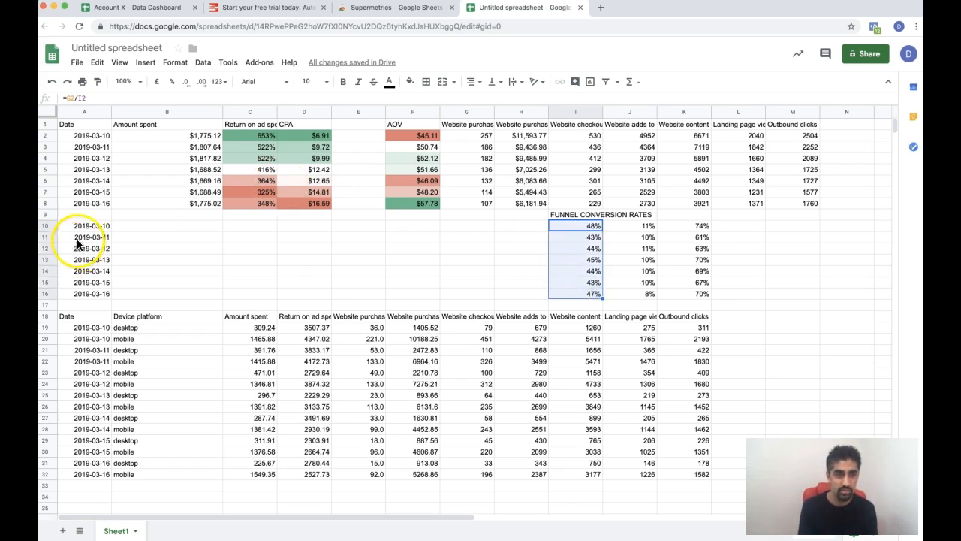
drag(625, 224, 637, 293)
drag(702, 292, 700, 225)
Compare the AOV, CPA and return on ad spend figures for 2019-03-13 and 2019-03-14.
click(421, 181)
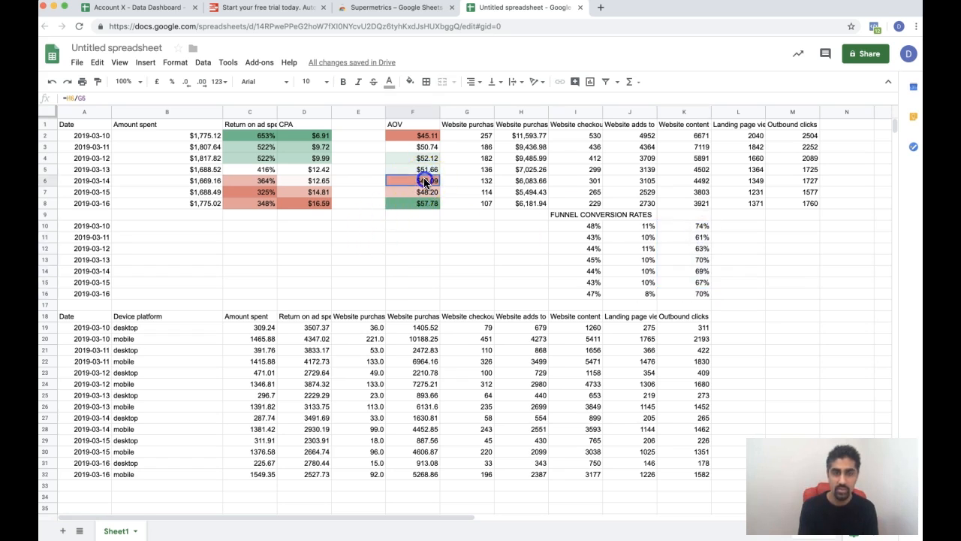
click(310, 184)
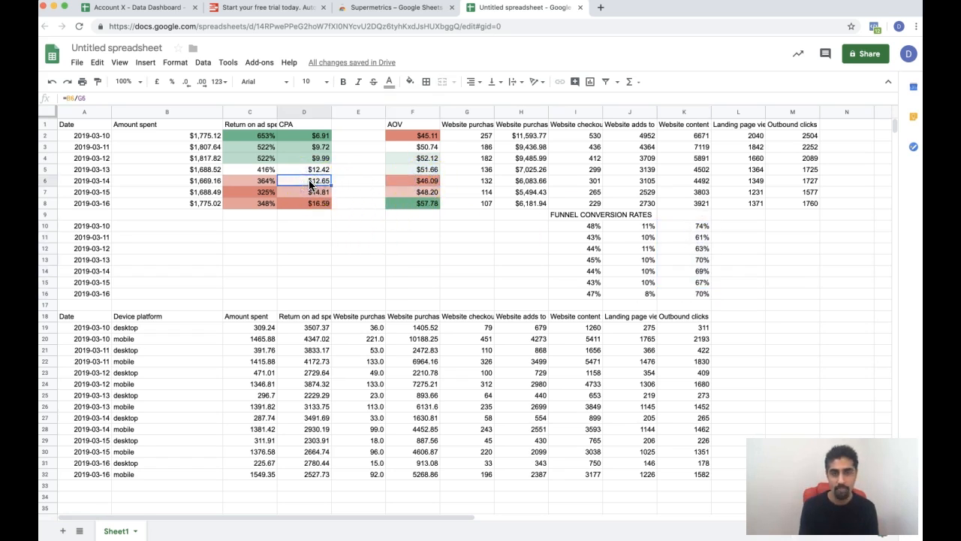
click(399, 178)
click(412, 171)
click(323, 182)
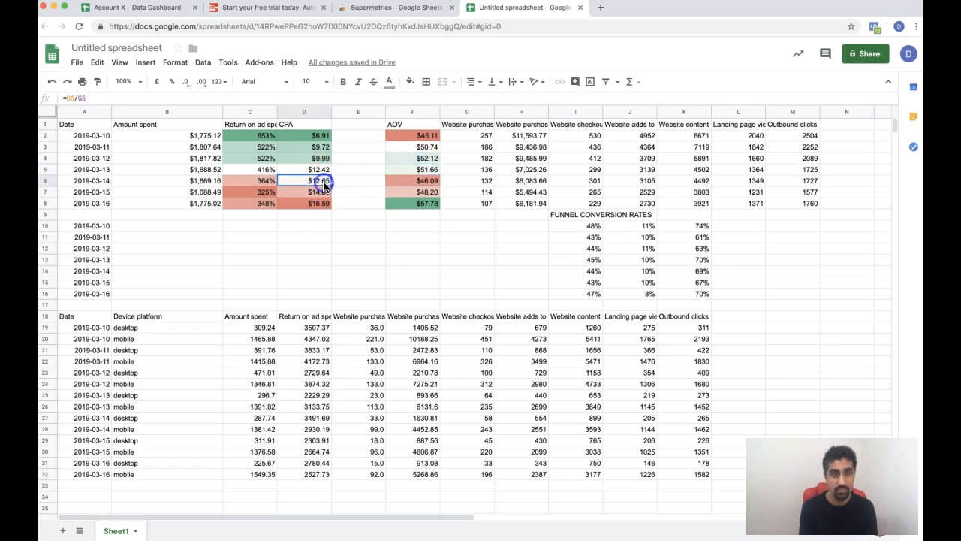
click(403, 170)
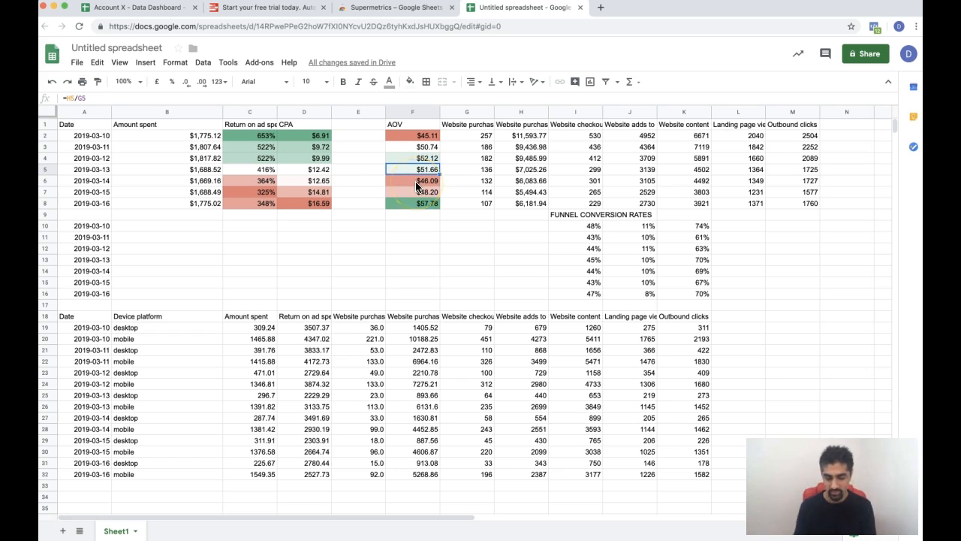
click(419, 184)
key(Up)
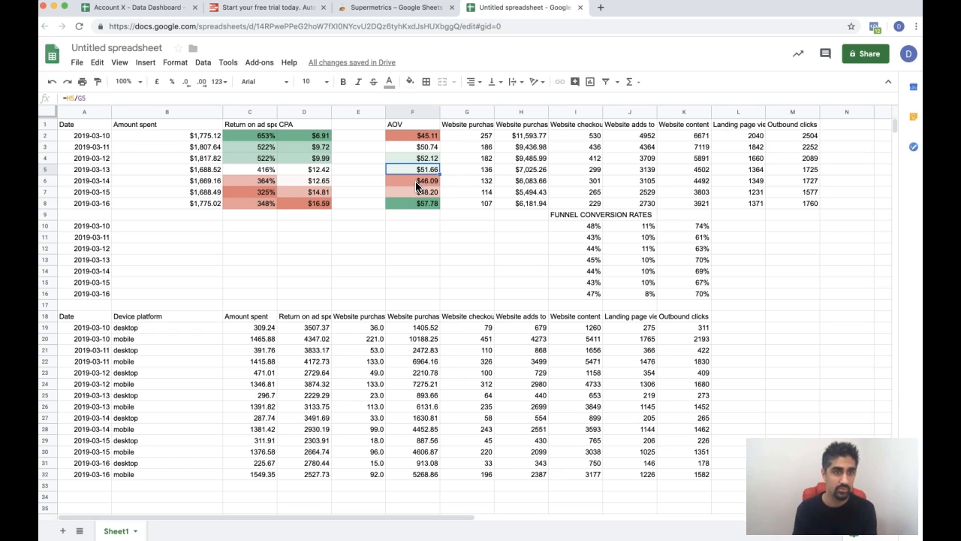
key(Down)
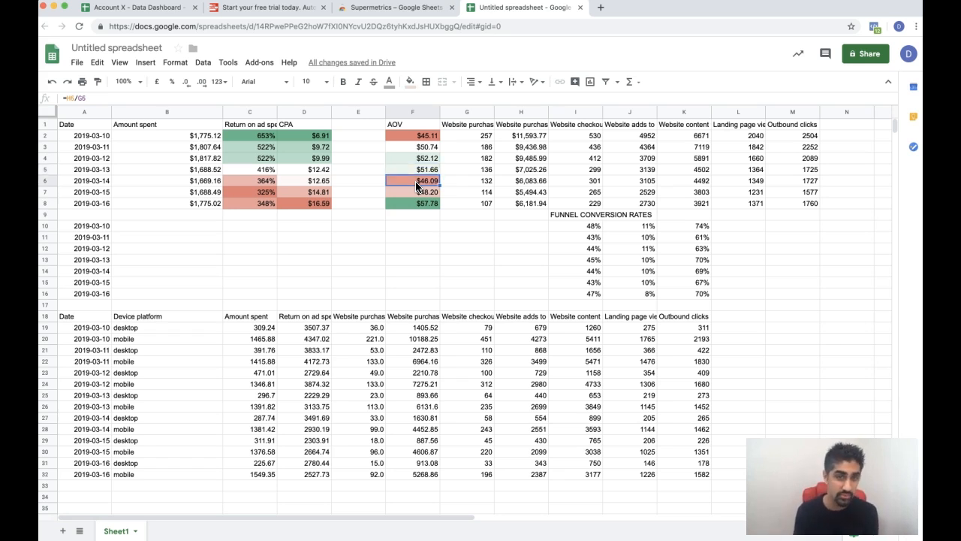
key(Left)
key(Left)
key(Left)
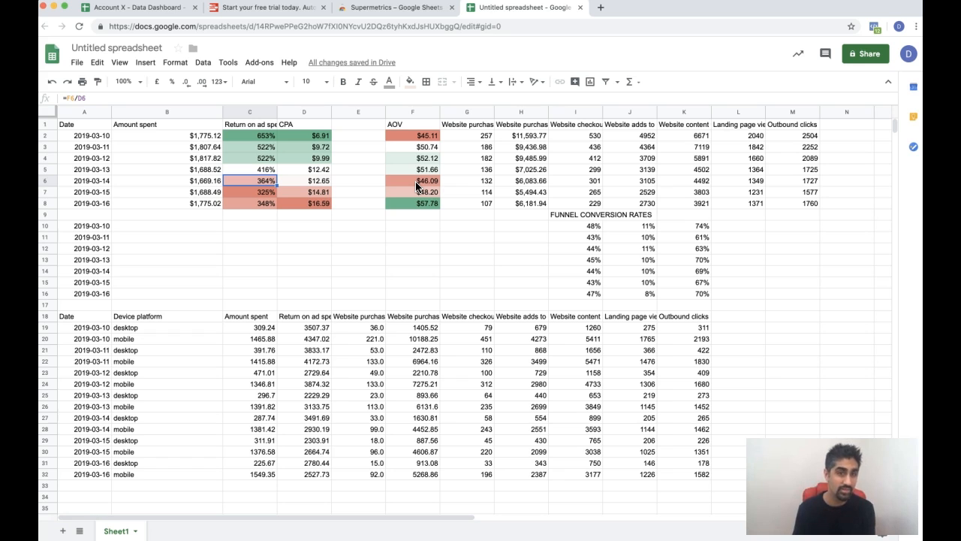
key(Right)
key(Right)
key(Right)
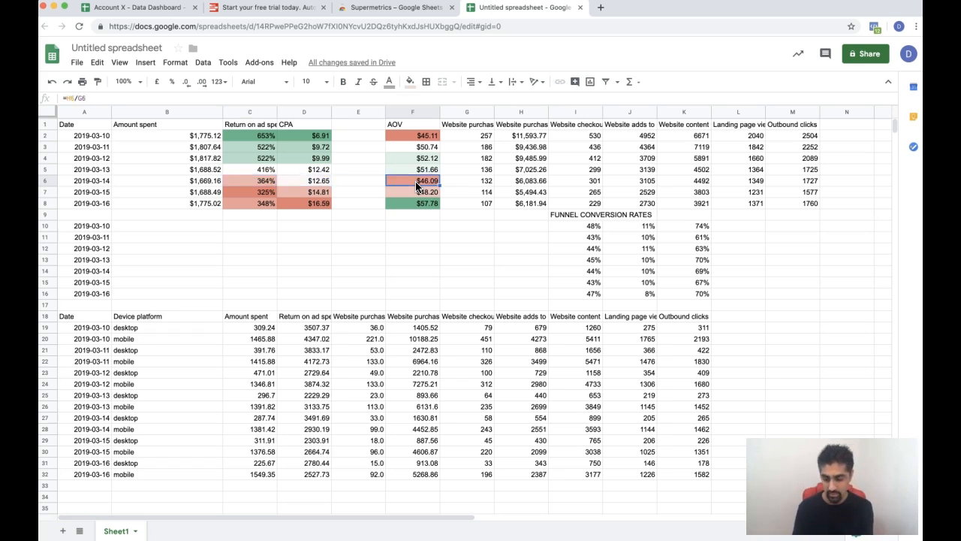
Test an AOV of 51 for 2019-03-14 in F6, check that day's return on ad spend, and undo the change.
text(51)
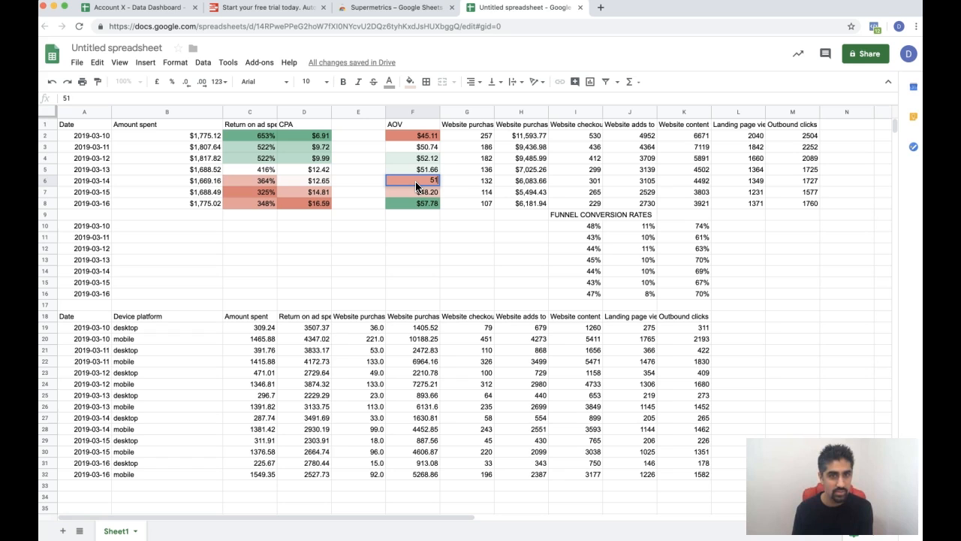
key(Return)
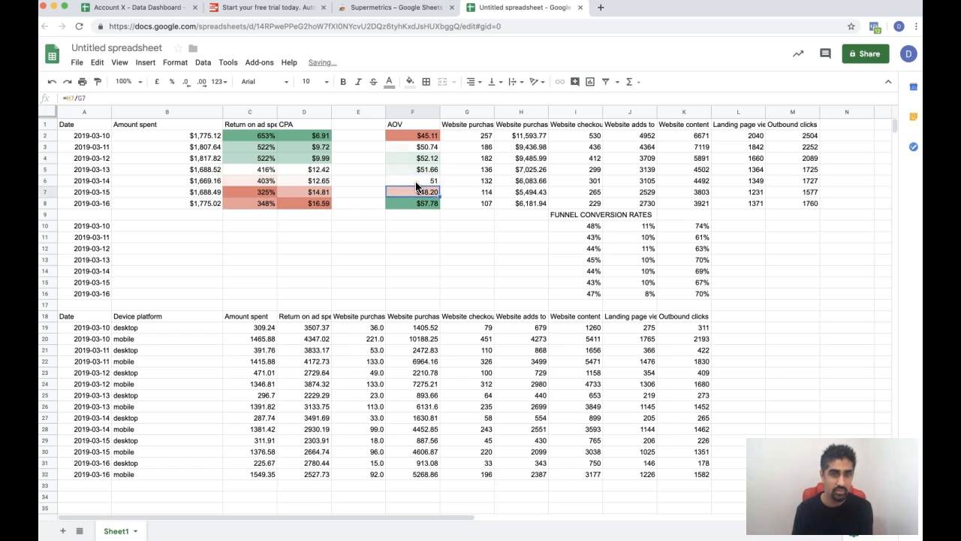
key(Up)
key(Left)
key(Left)
key(Left)
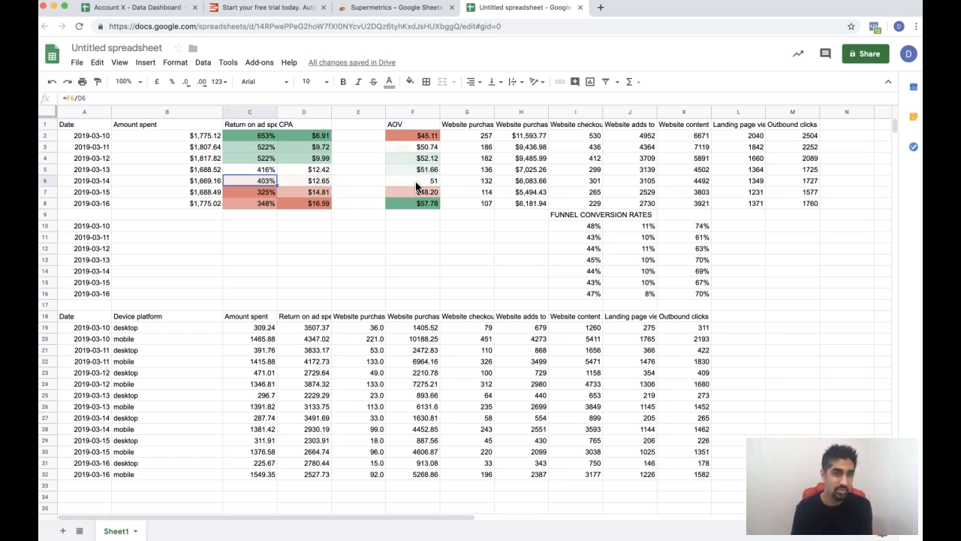
key(Right)
key(Right)
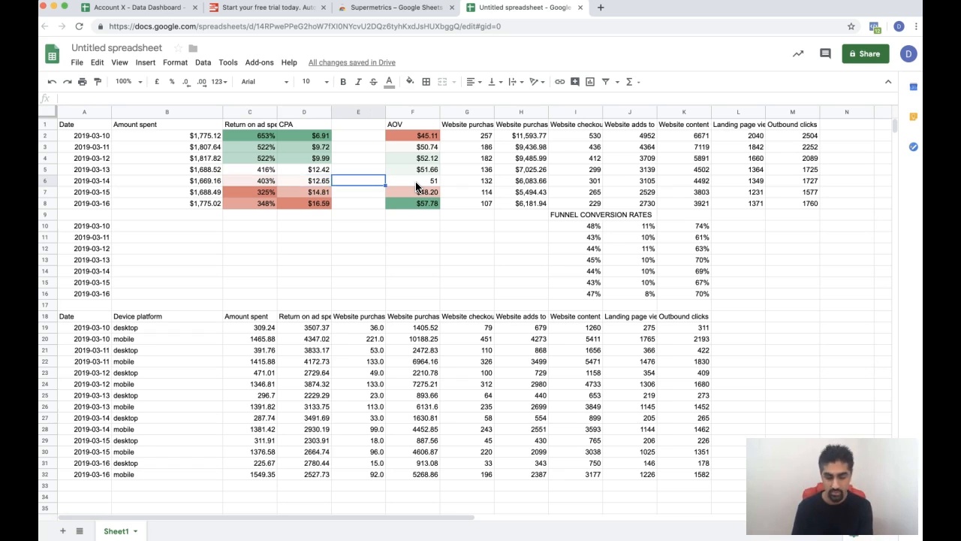
key(Right)
key(ctrl+z)
key(Up)
key(Up)
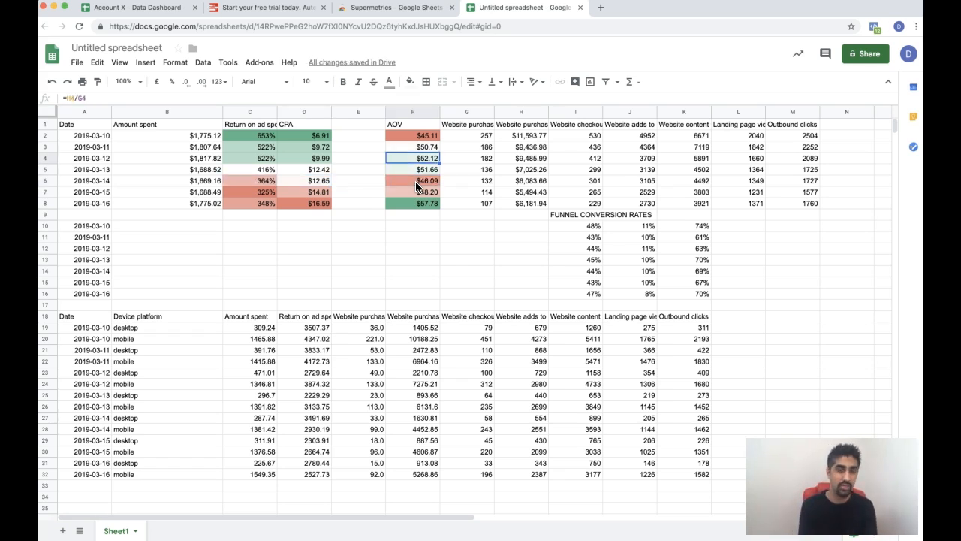
click(319, 170)
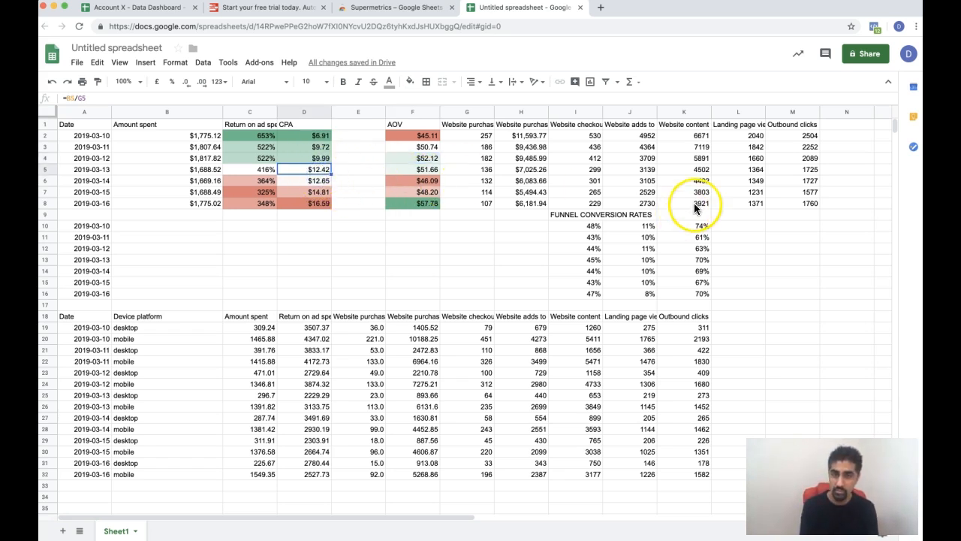
Add a CPC column in N1 and calculate the 2019-03-10 cost per outbound click in N2 with =B2/M2.
click(833, 126)
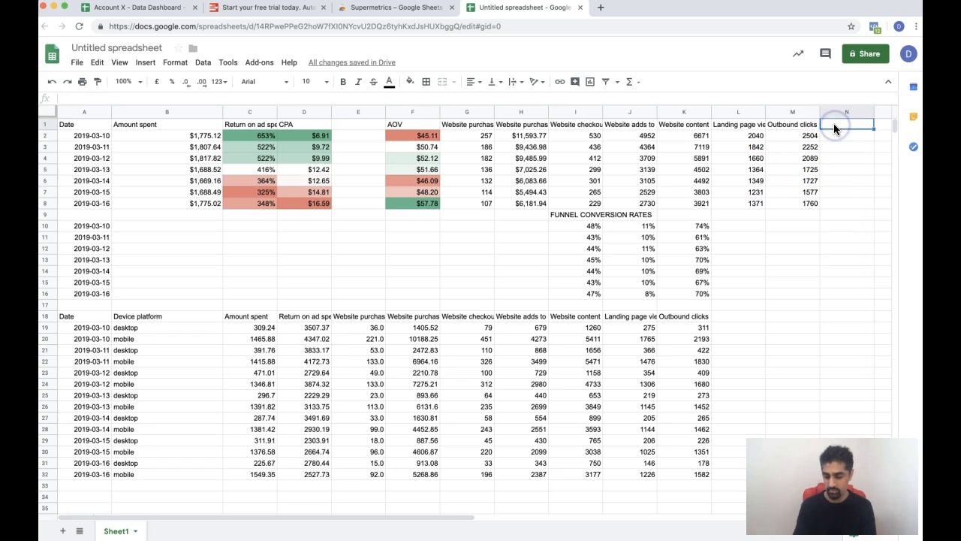
text(CPC)
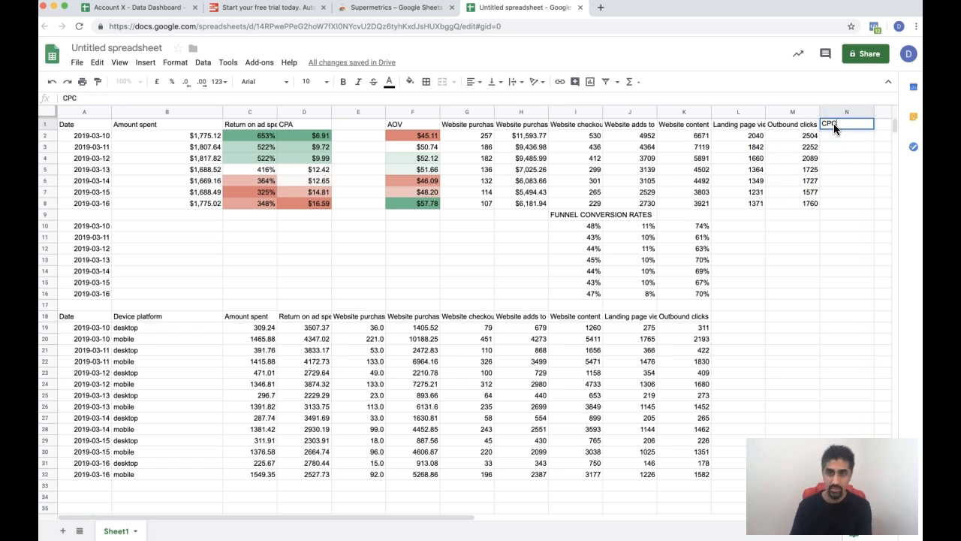
key(Return)
text(=)
key(Left)
key(Left)
key(Left)
key(Left)
key(Left)
key(Left)
key(Left)
key(Left)
key(Left)
key(Left)
key(Left)
key(Left)
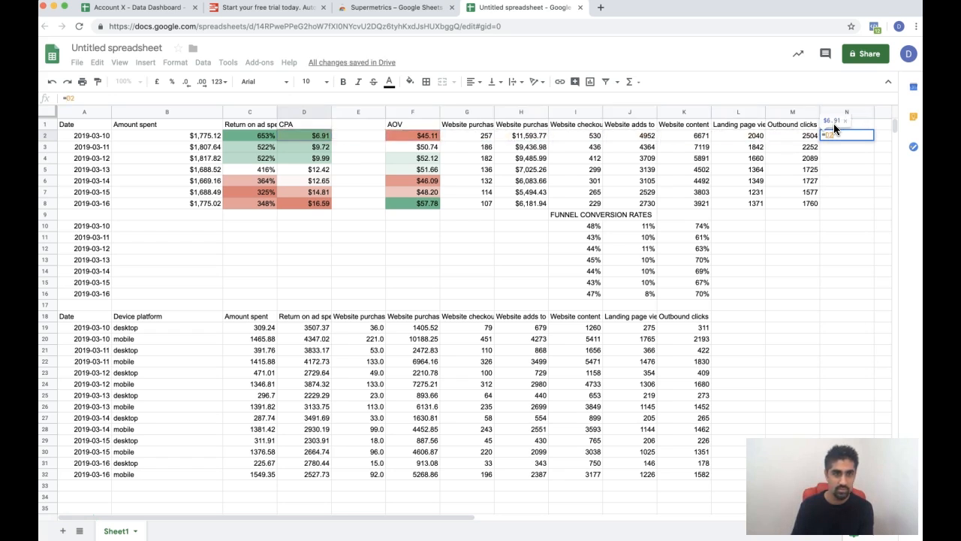
text(/)
key(Left)
key(Return)
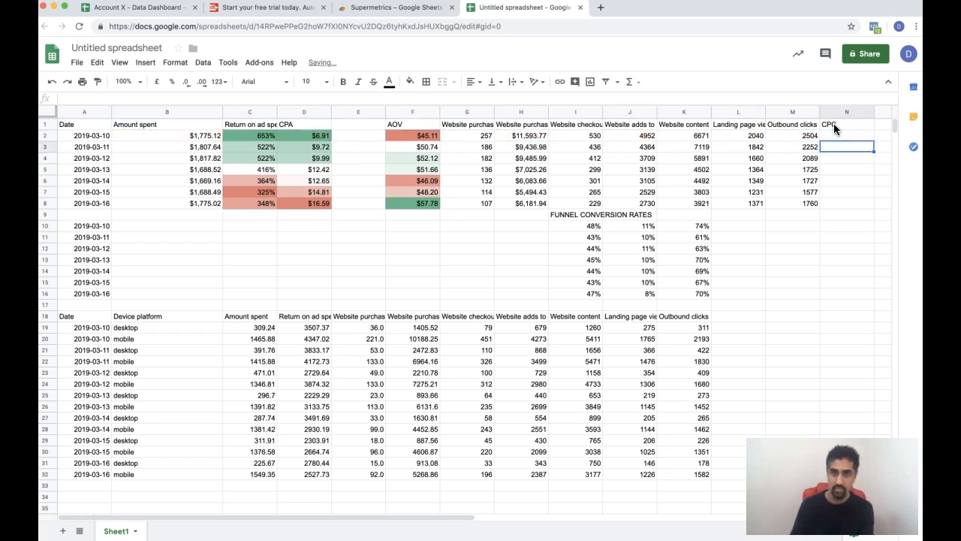
Fill the CPC formula from N2 down through N8 and review the values for the last three days.
click(871, 136)
drag(873, 137, 862, 182)
click(859, 205)
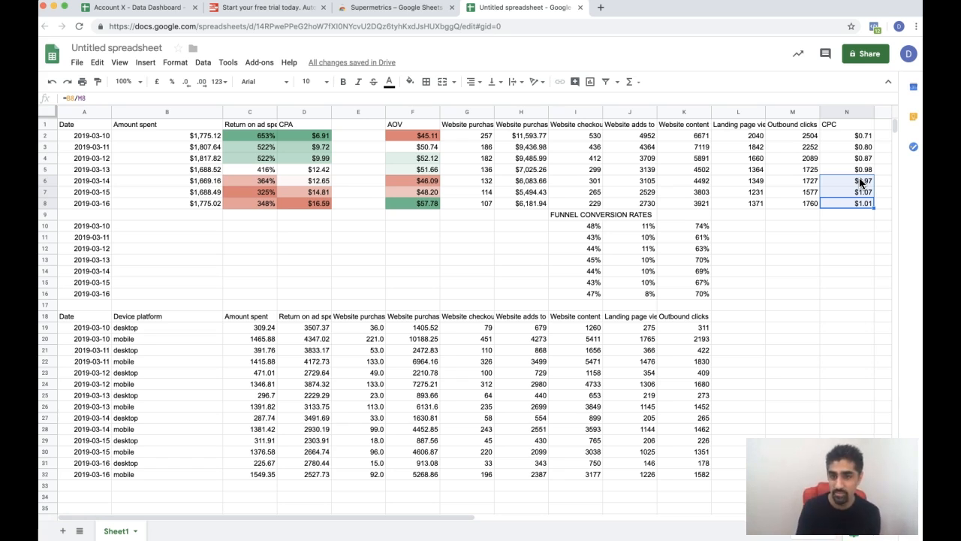
drag(852, 177, 855, 201)
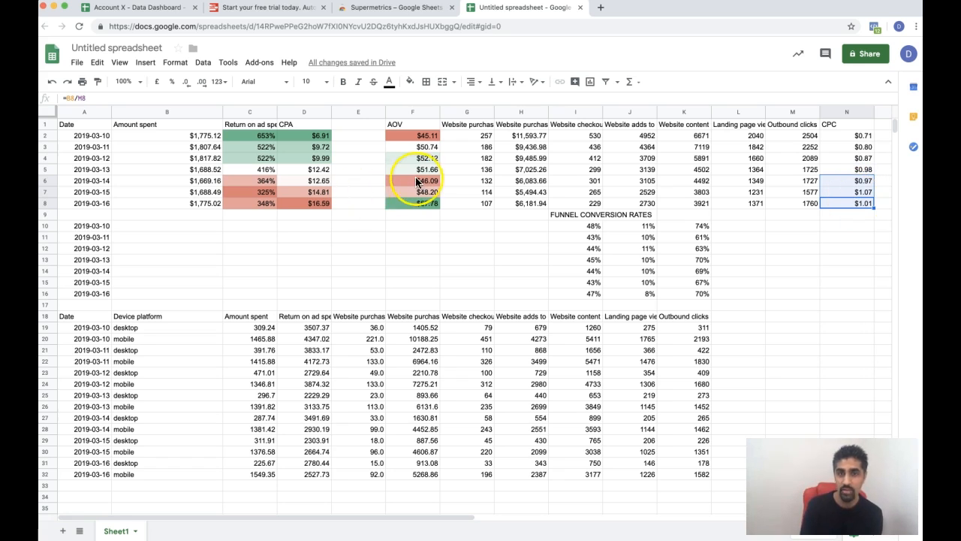
click(268, 201)
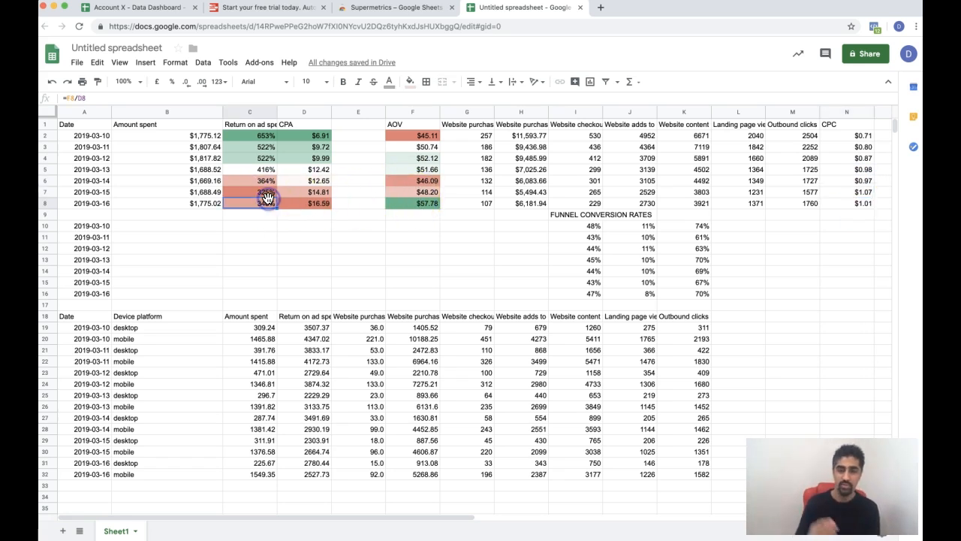
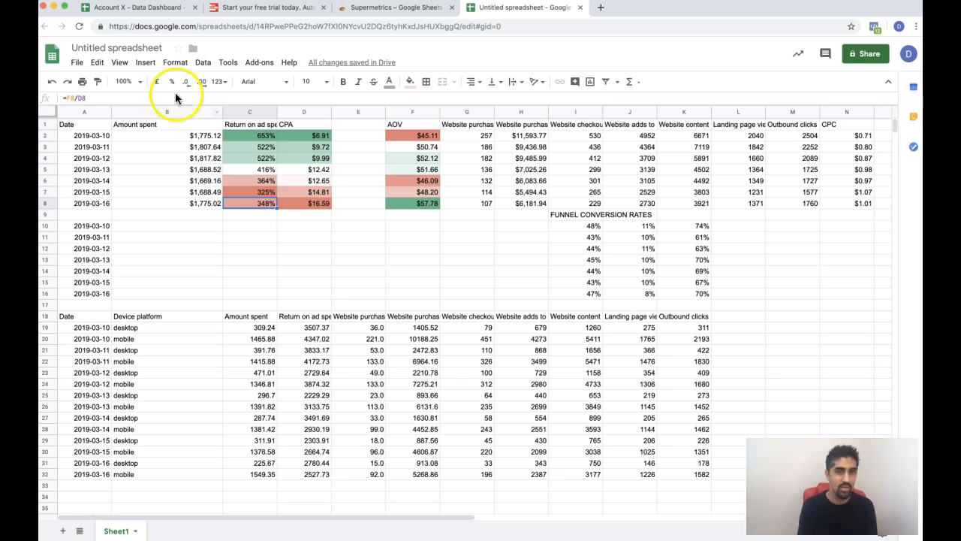
View the 14 Day Overview and Funnel (7wk) sheets of the Account X - Data Dashboard, and return to the untitled spreadsheet.
click(122, 12)
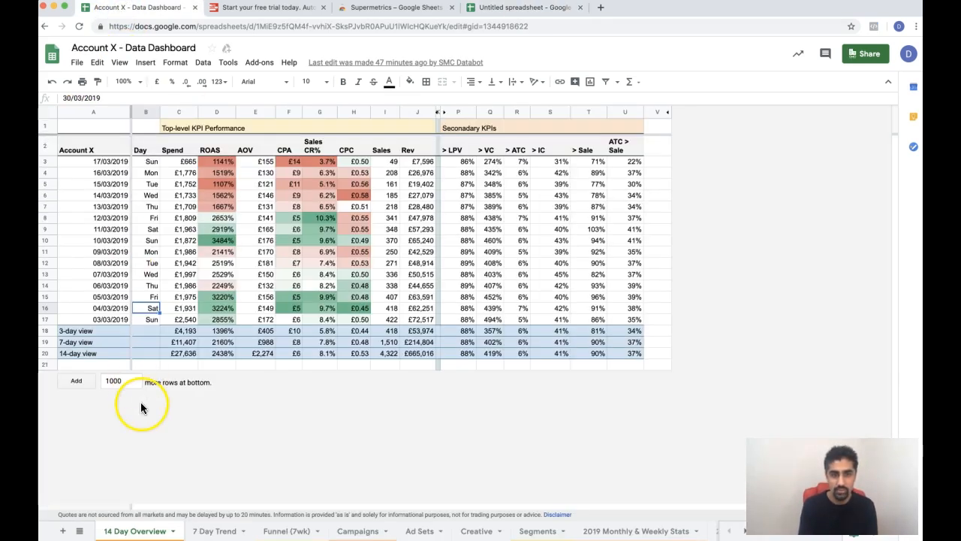
click(300, 538)
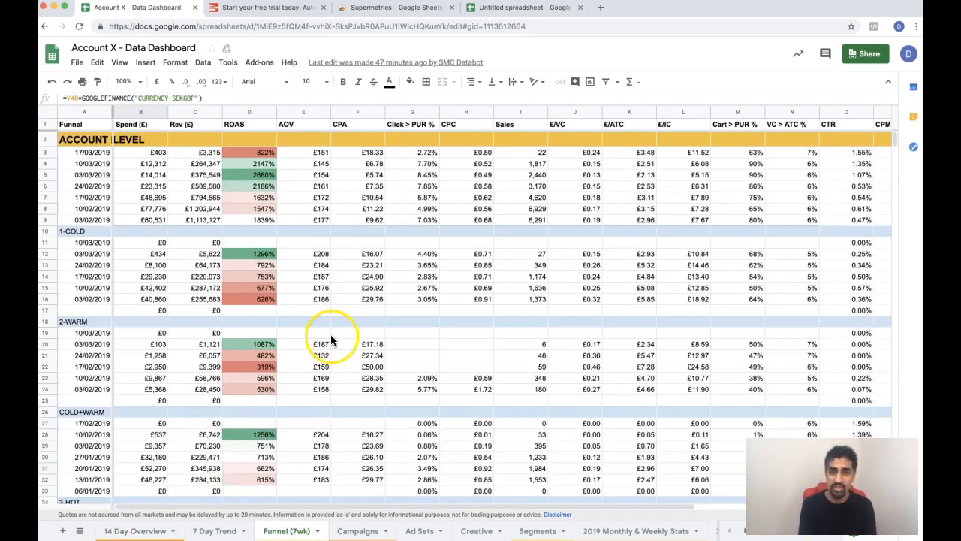
click(498, 9)
click(477, 249)
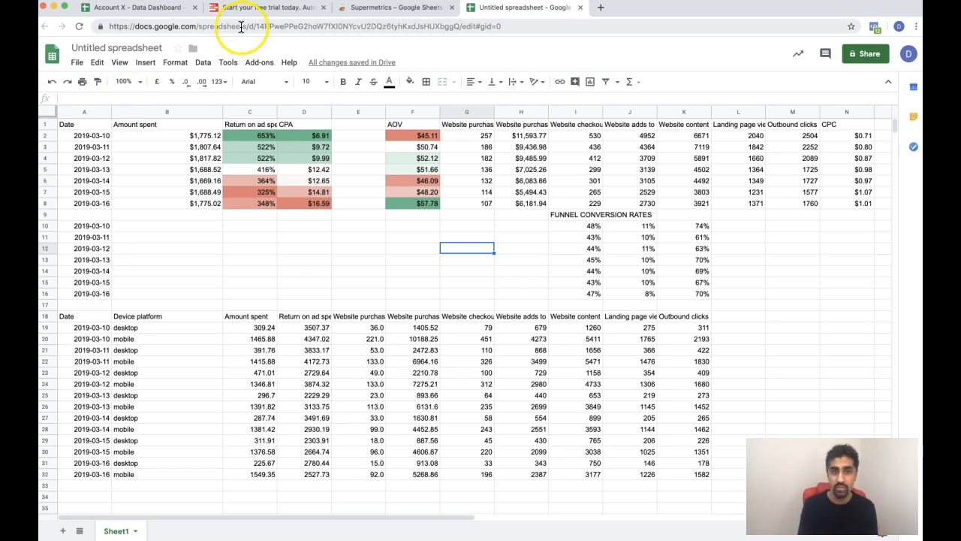
View the Supermetrics pricing page, and open the Supermetrics template gallery through a Google search for "supermetrics templates" in a new browser tab.
click(269, 8)
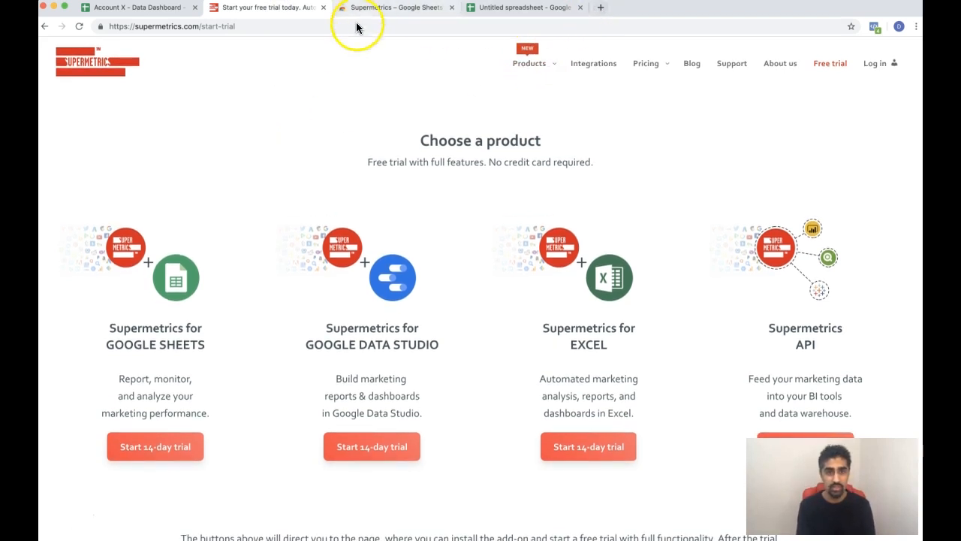
click(648, 66)
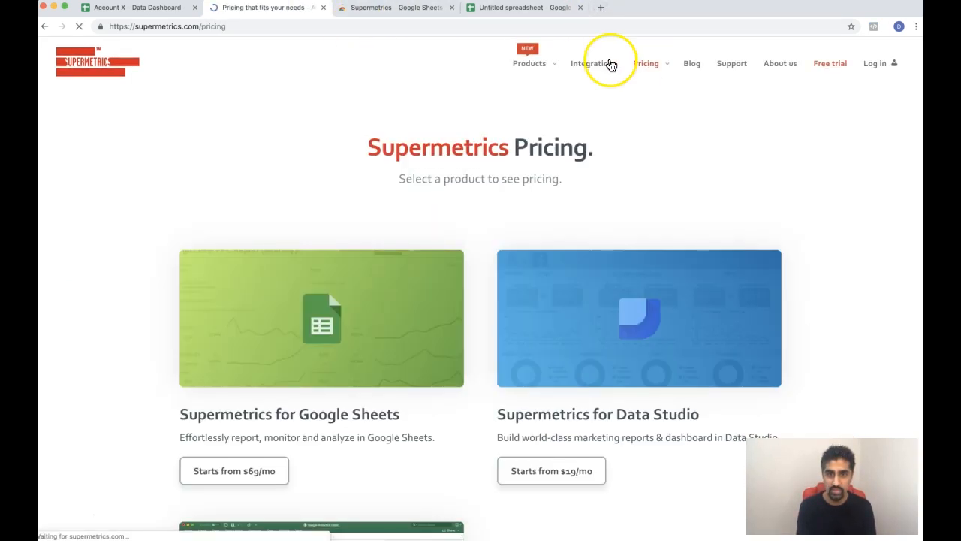
click(600, 8)
text(supermetrics tem)
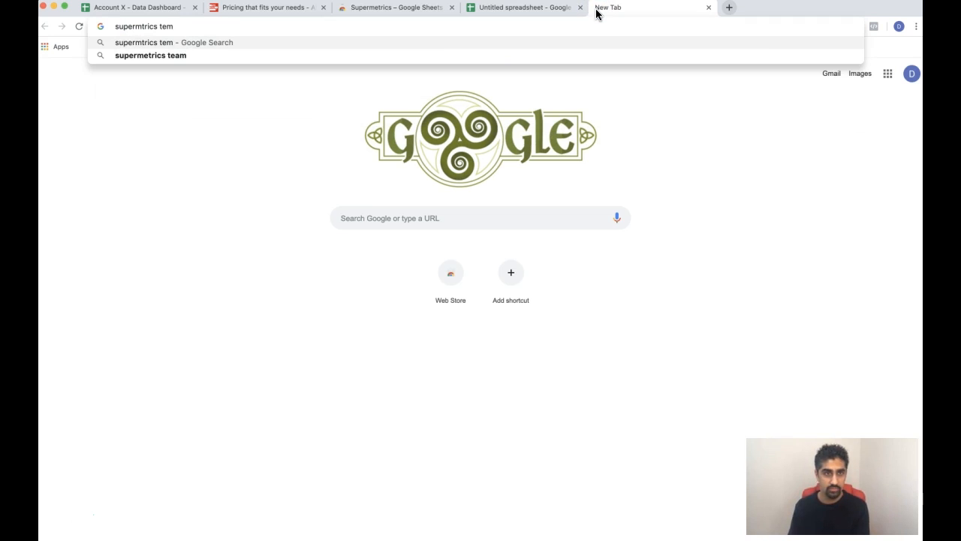
text(plates)
key(Return)
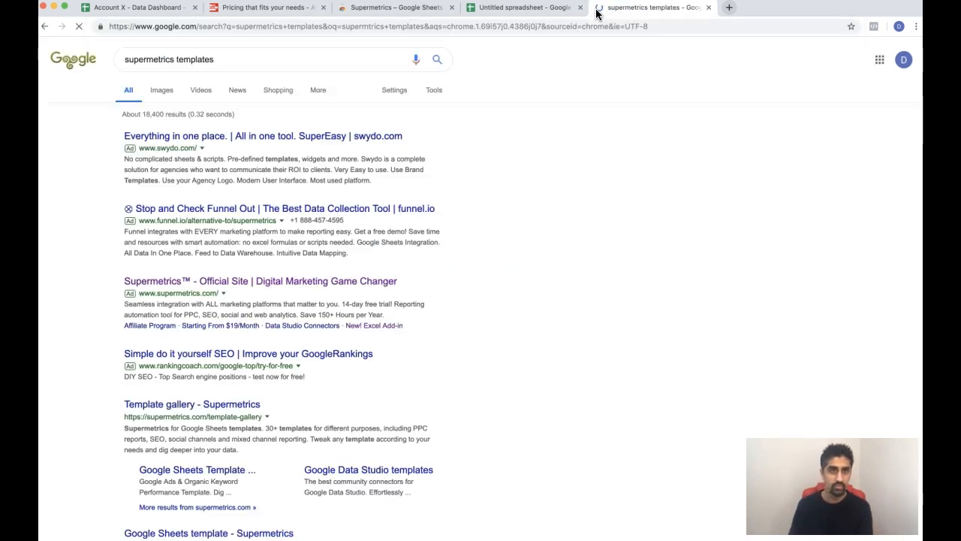
click(203, 406)
scroll(206, 343, down, 3)
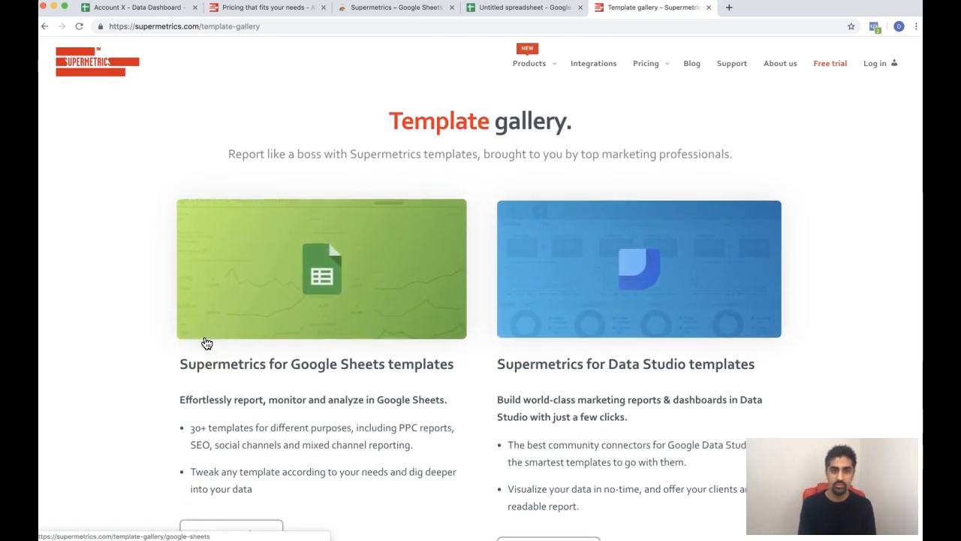
Open the Supermetrics for Google Sheets templates and look through the High Level PPC Report preview and the list of all templates.
scroll(206, 344, down, 2)
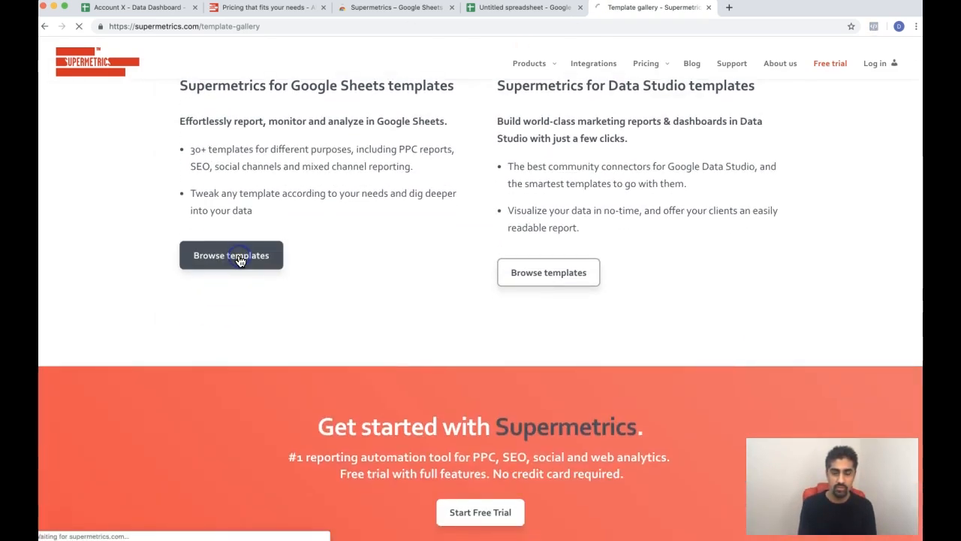
click(241, 259)
scroll(190, 279, down, 3)
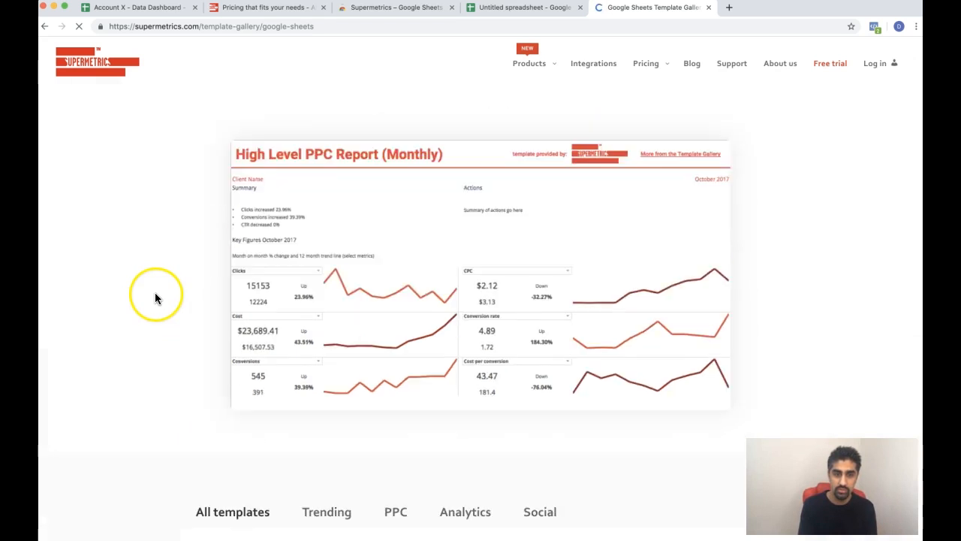
scroll(408, 294, down, 1)
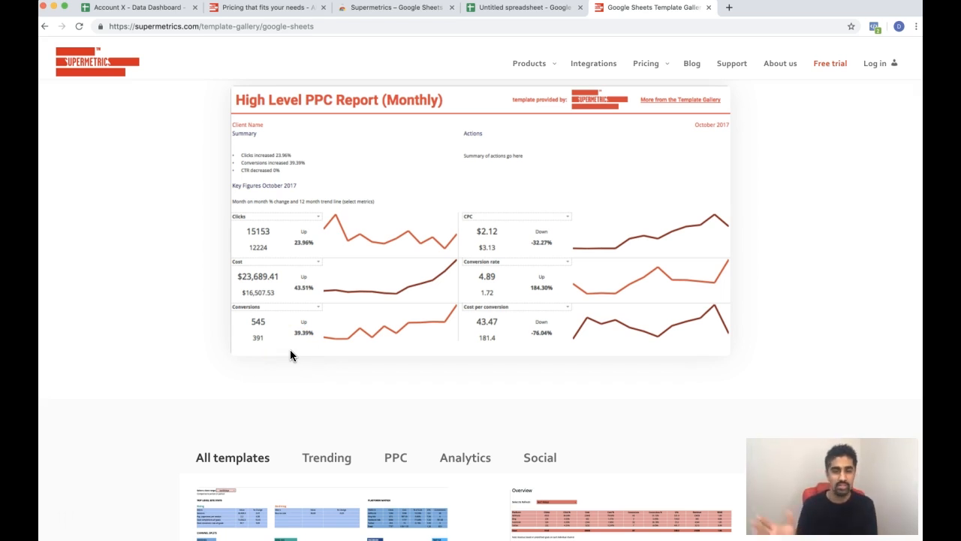
scroll(174, 419, down, 3)
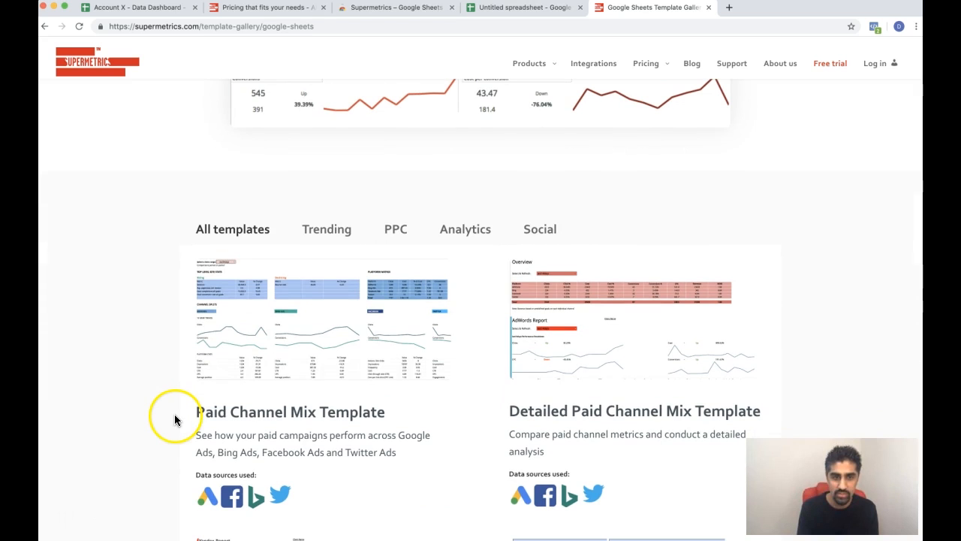
scroll(138, 338, down, 1)
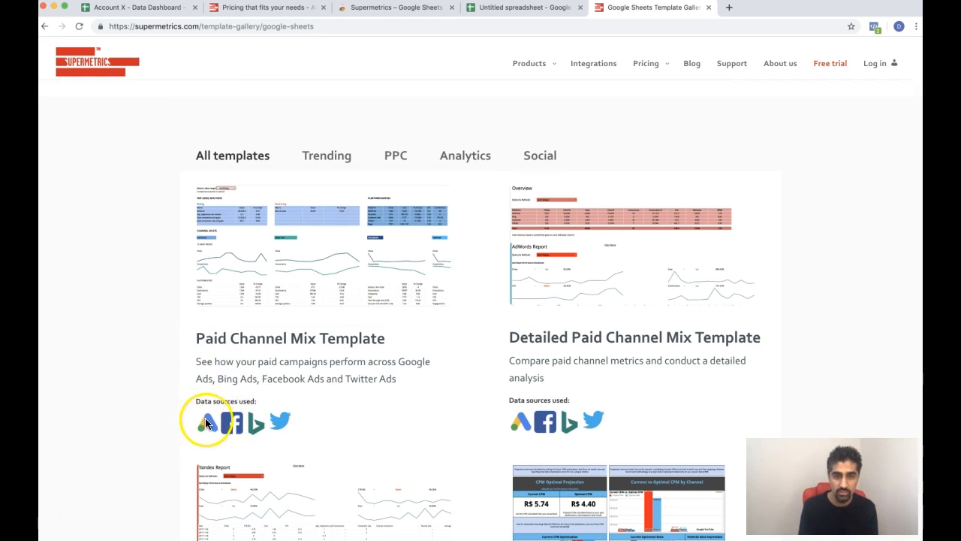
scroll(129, 398, down, 1)
scroll(128, 399, down, 15)
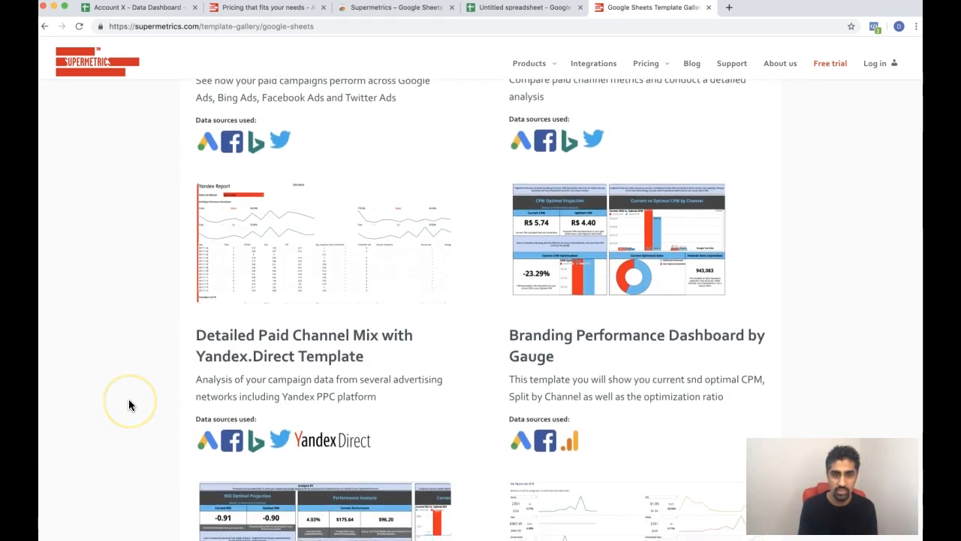
scroll(129, 399, up, 20)
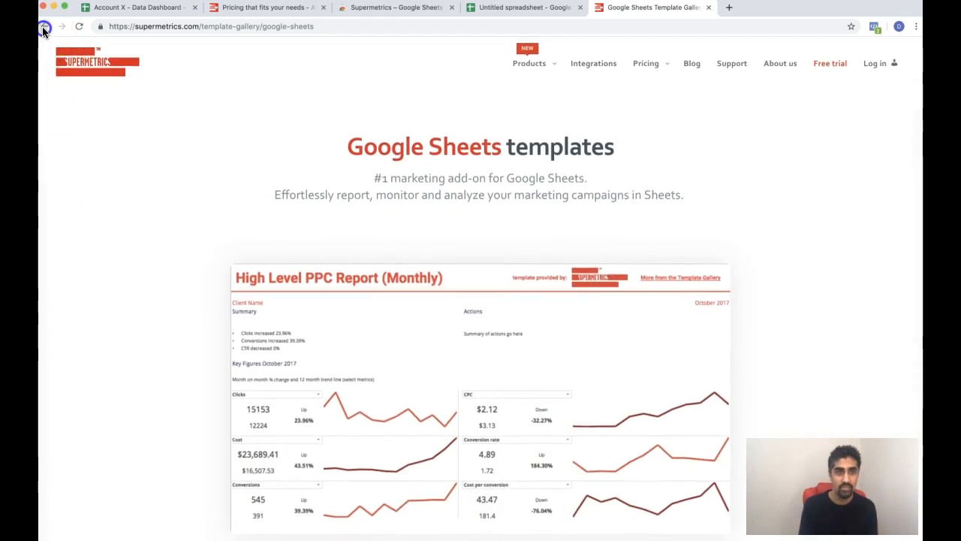
Return to the template gallery, open the Data Studio templates and look through the dashboard preview and template list.
click(44, 26)
scroll(381, 226, up, 5)
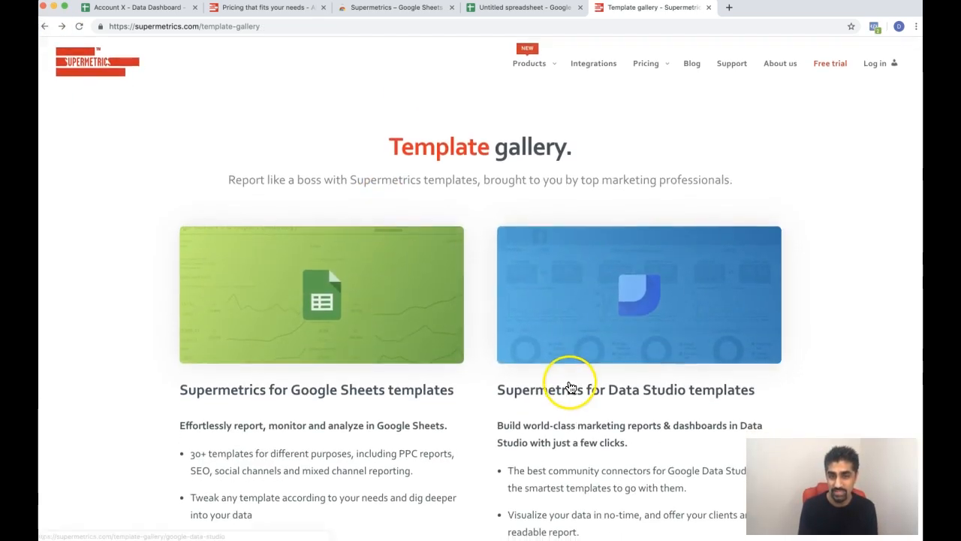
scroll(568, 383, down, 3)
click(563, 363)
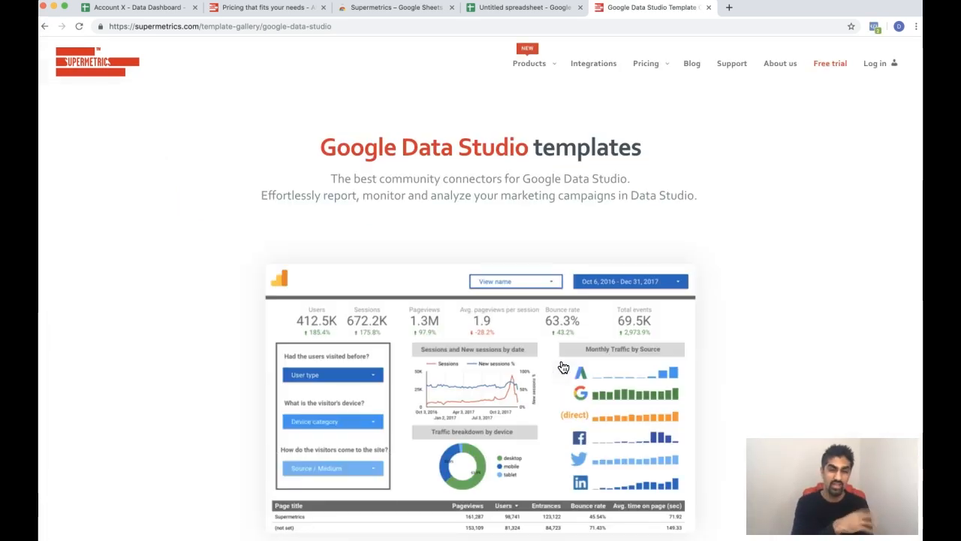
scroll(211, 365, down, 4)
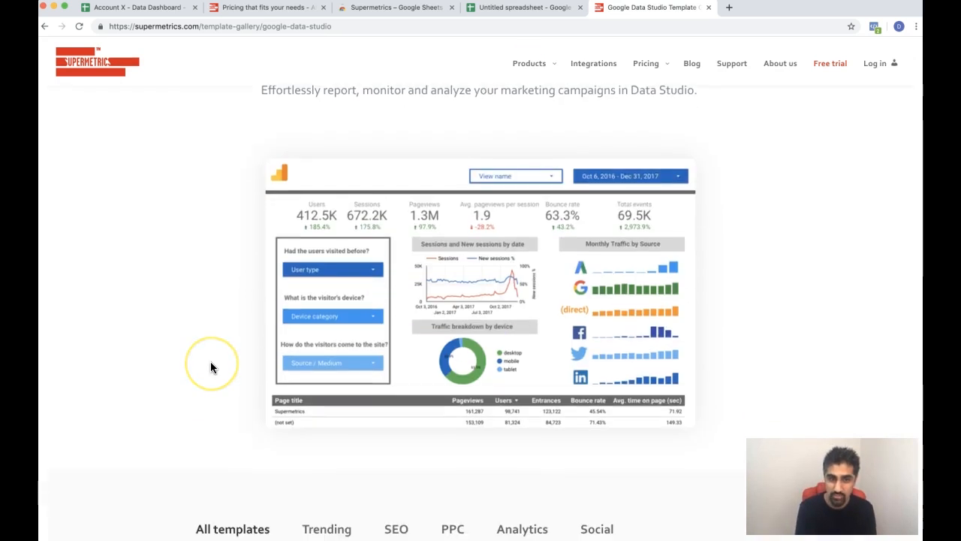
scroll(211, 366, up, 3)
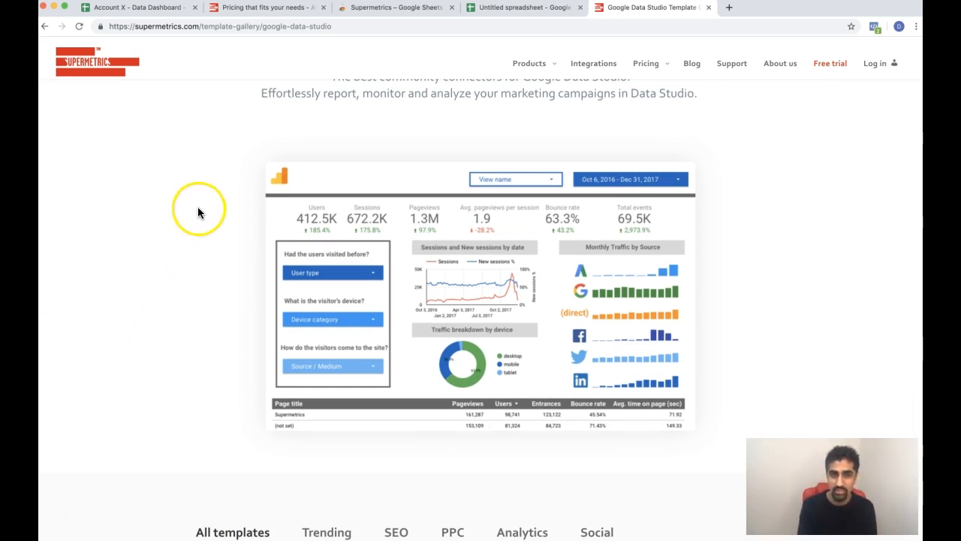
scroll(431, 186, down, 2)
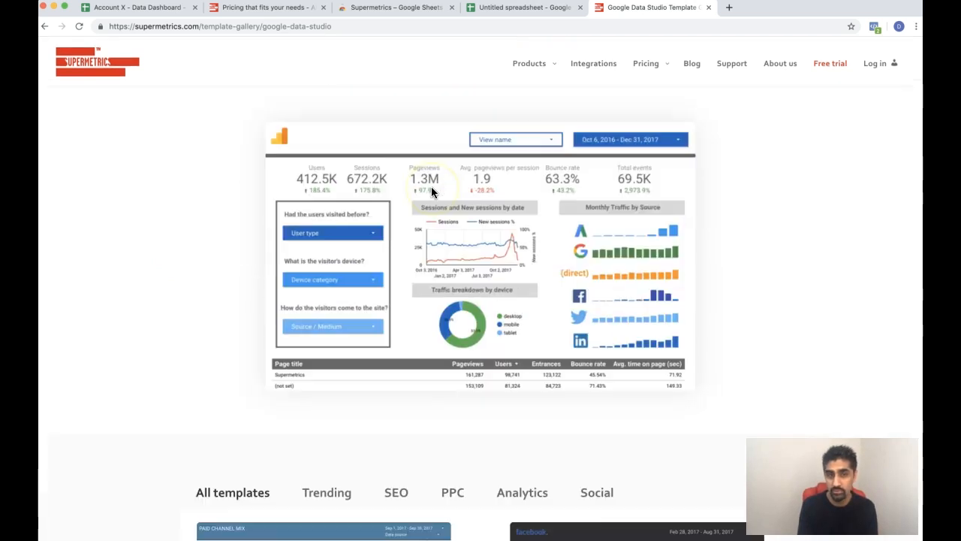
scroll(431, 186, up, 1)
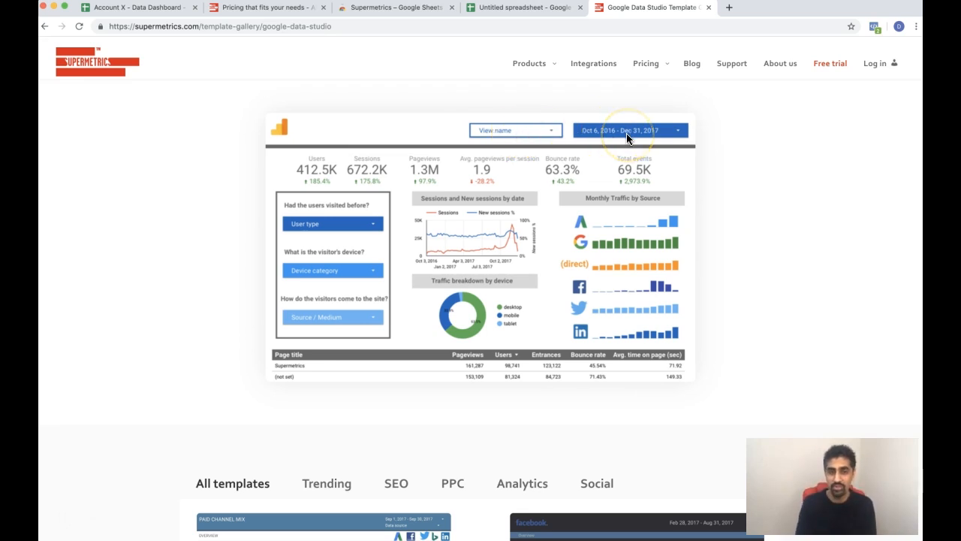
scroll(573, 284, down, 10)
scroll(571, 283, down, 5)
scroll(570, 283, up, 15)
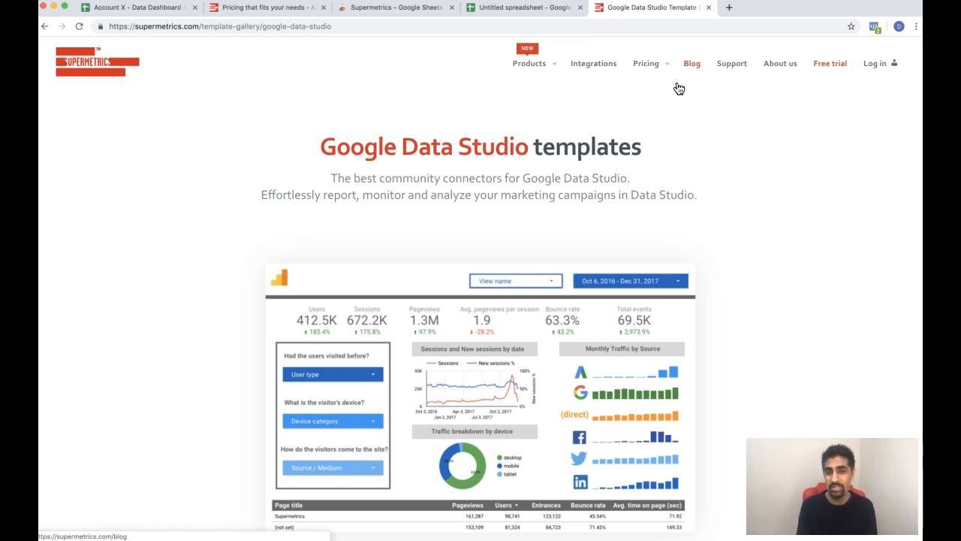
View the Supermetrics for Google Sheets pricing page and open the purchase form for the Pro plan.
click(651, 68)
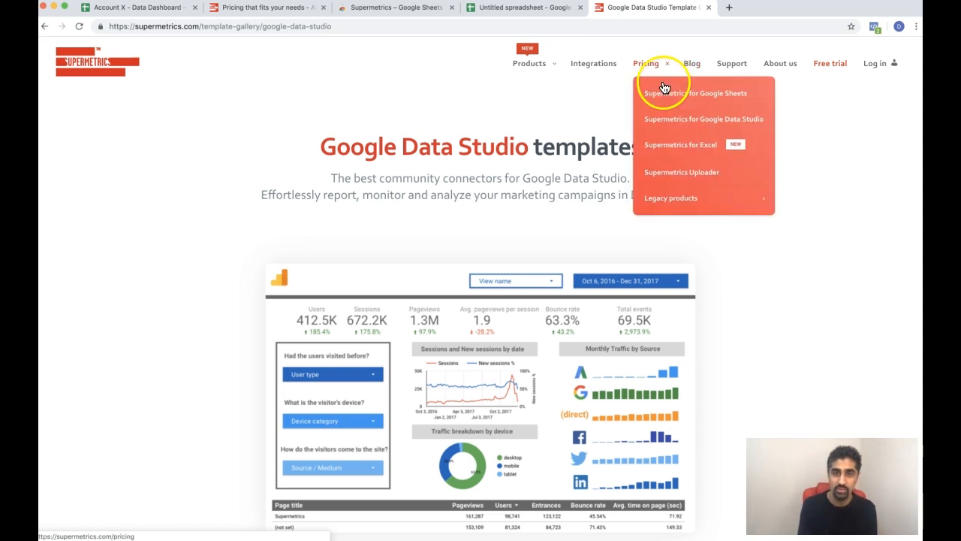
click(661, 92)
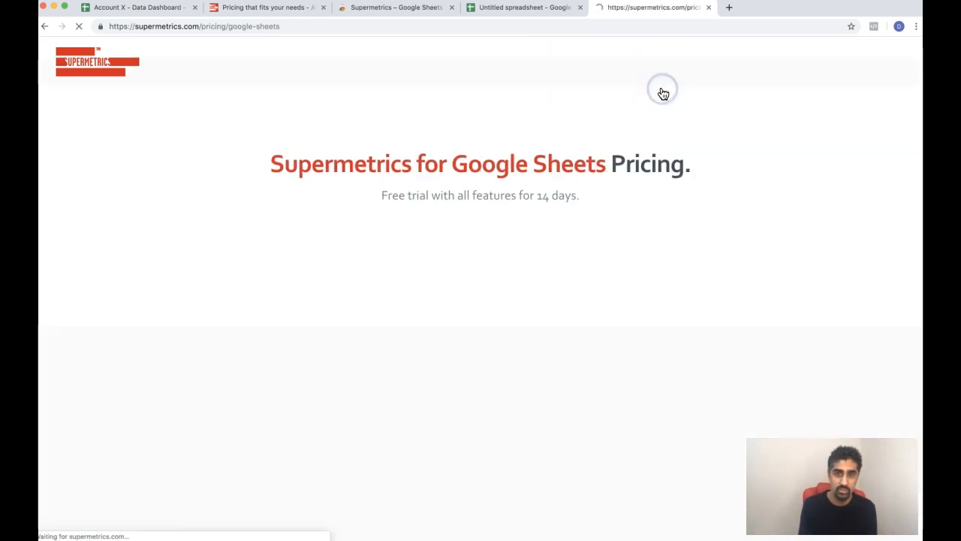
scroll(350, 233, down, 5)
scroll(350, 236, down, 4)
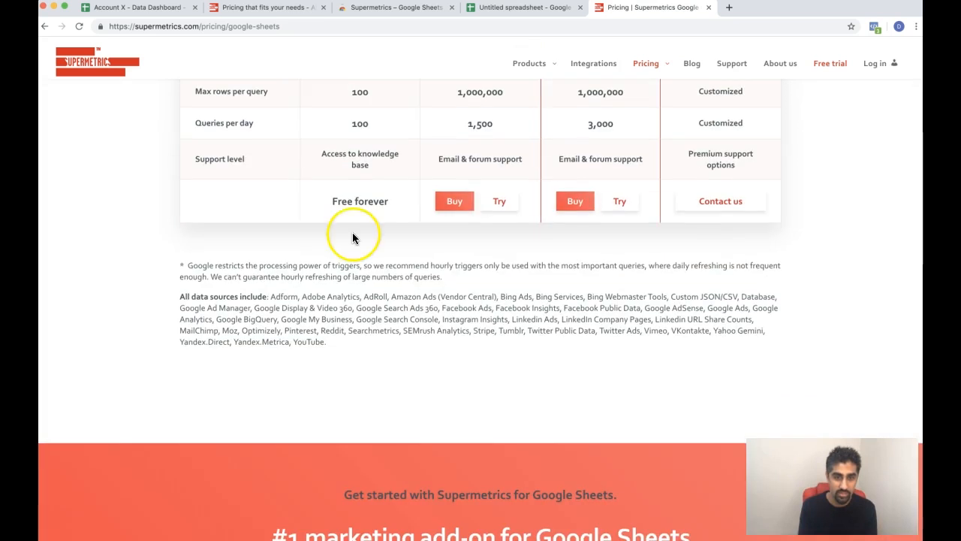
click(450, 206)
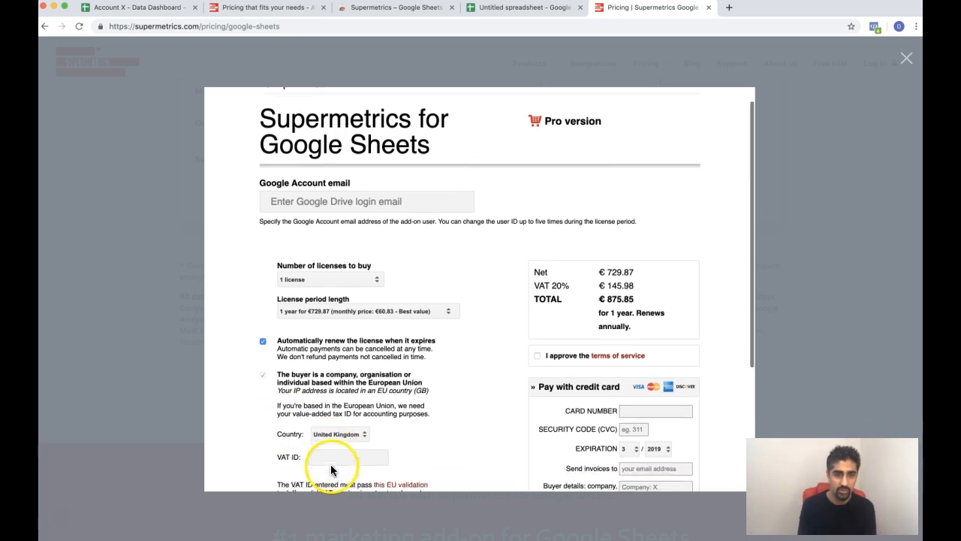
Apply the promo code smcommerce to the Pro version order and highlight the discount in the price summary.
scroll(331, 465, down, 2)
click(317, 404)
text(smcomm)
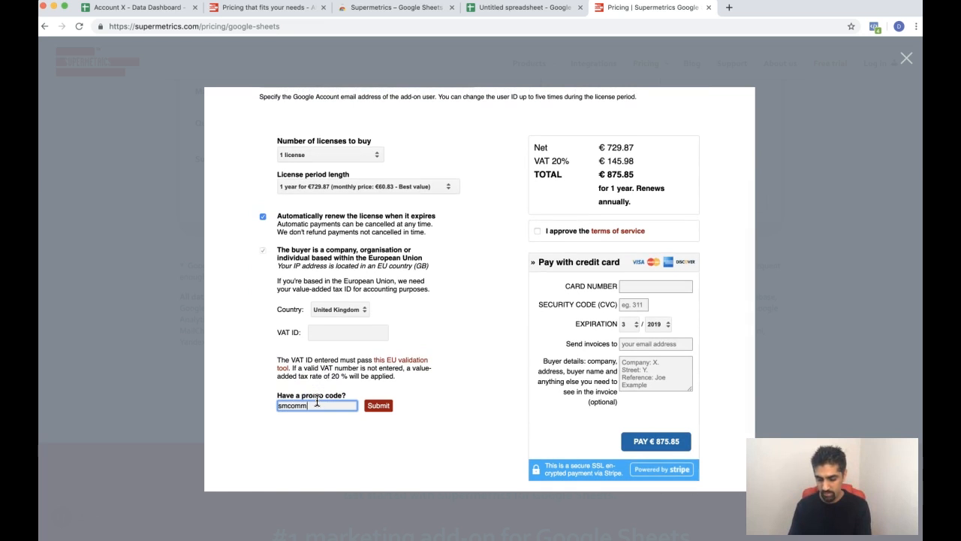
text(erce)
click(379, 405)
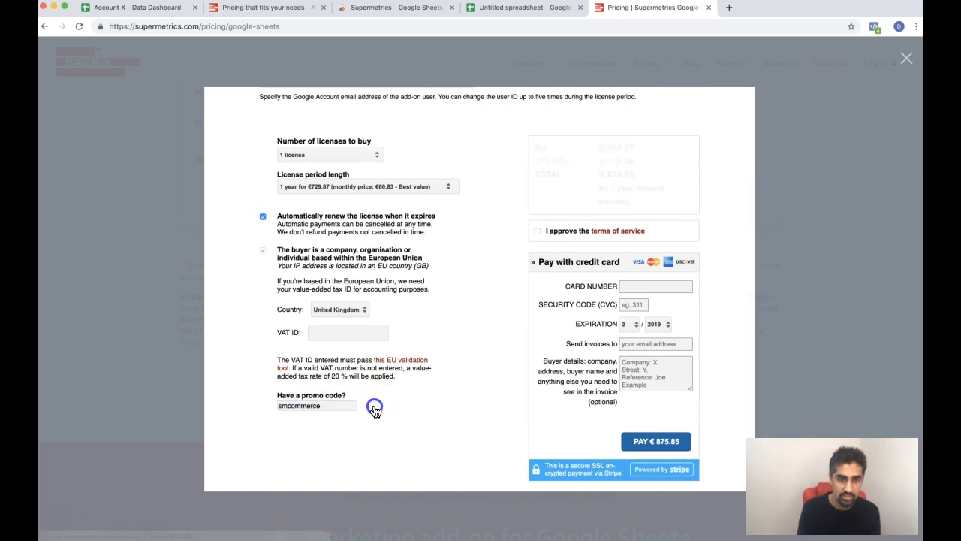
drag(605, 161, 556, 161)
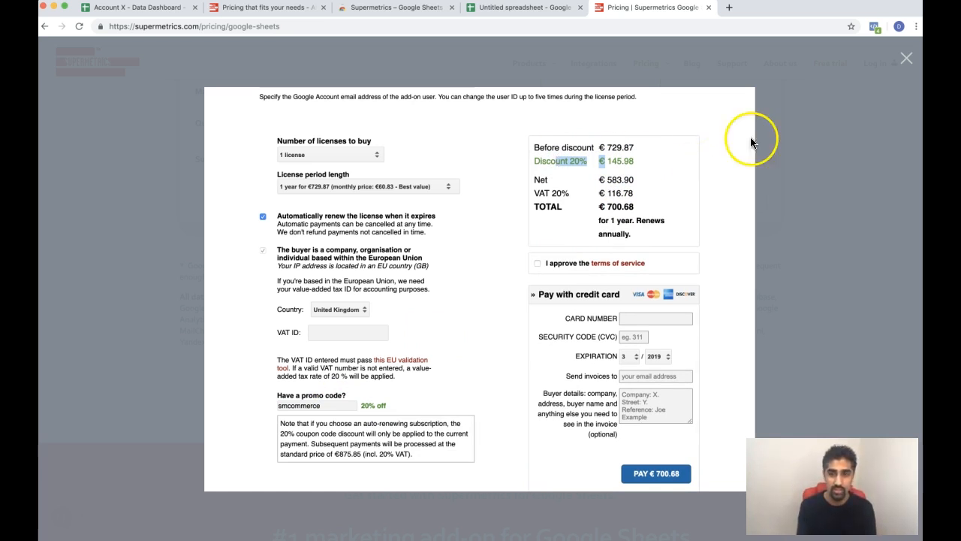
Compare the discounted totals for the 1 month, 3 months and 1 year licence periods, and close the order form.
click(352, 182)
click(352, 173)
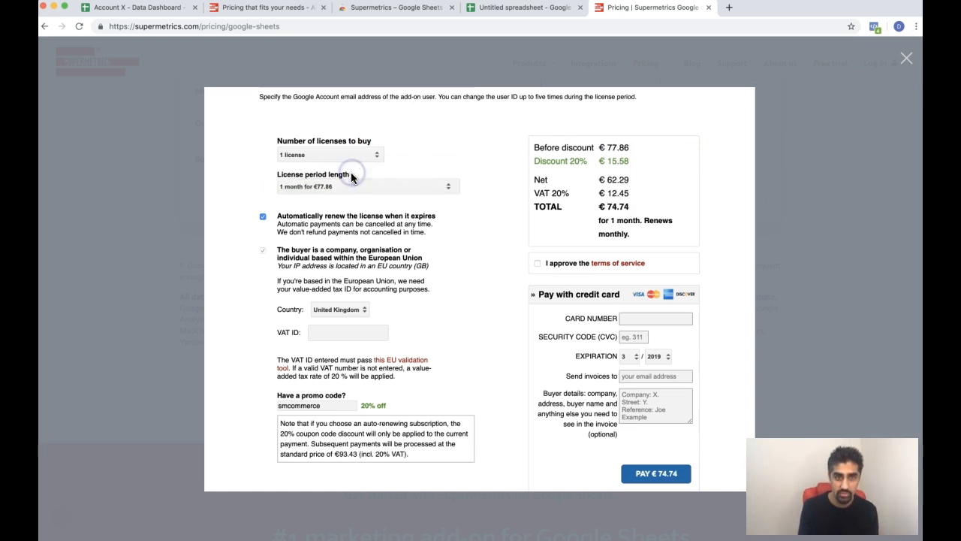
click(351, 187)
click(354, 193)
click(353, 190)
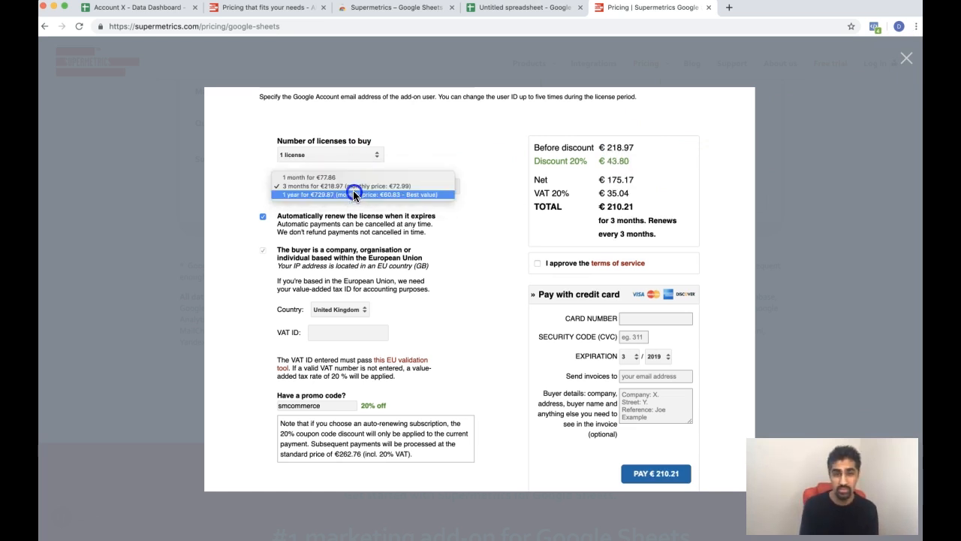
click(352, 193)
click(905, 69)
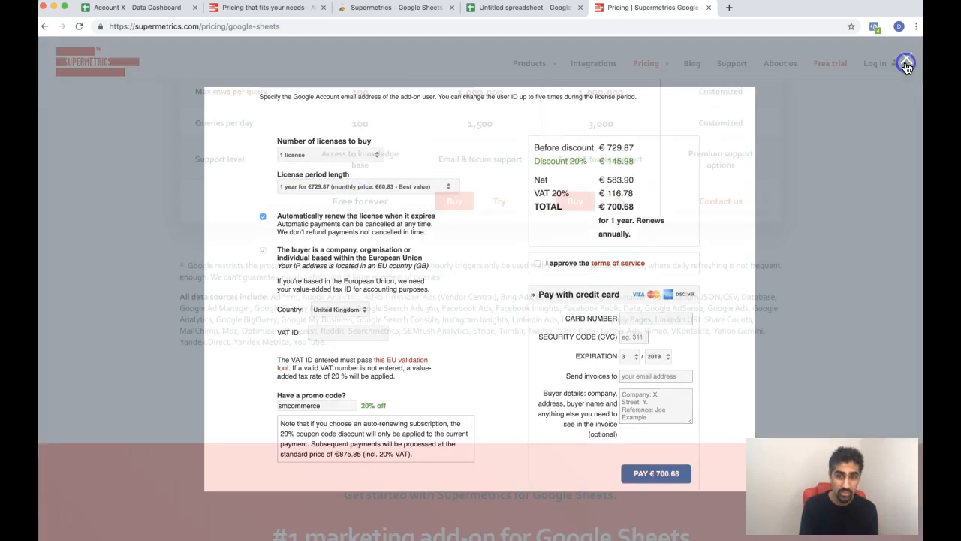
Examine the plan comparison table, including the Pro plan's data sources and scheduled refresh options.
scroll(658, 215, up, 10)
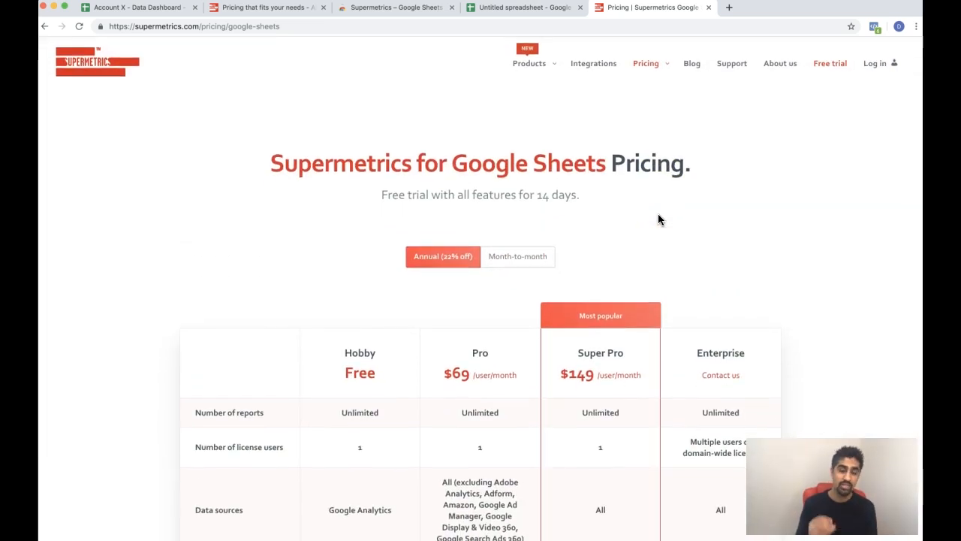
scroll(657, 214, down, 6)
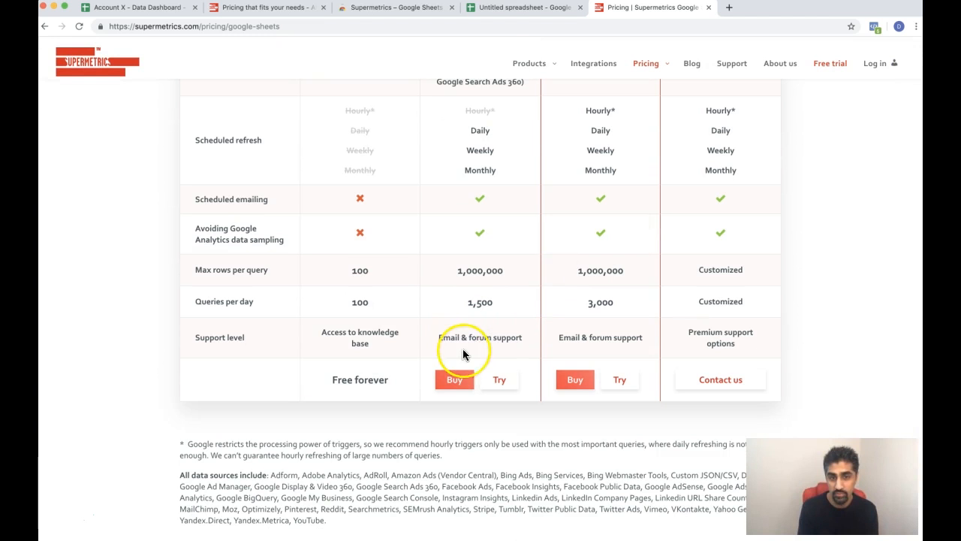
scroll(493, 341, up, 2)
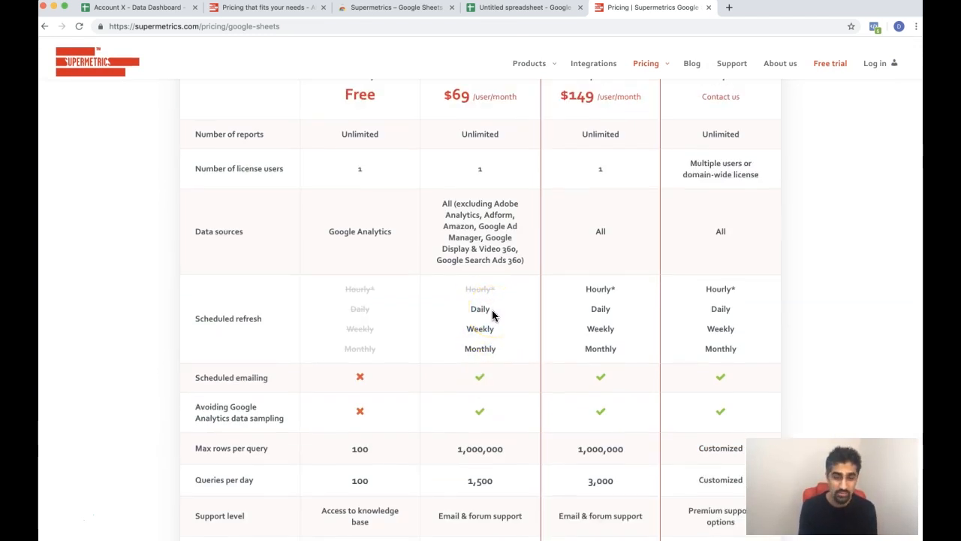
scroll(493, 315, up, 4)
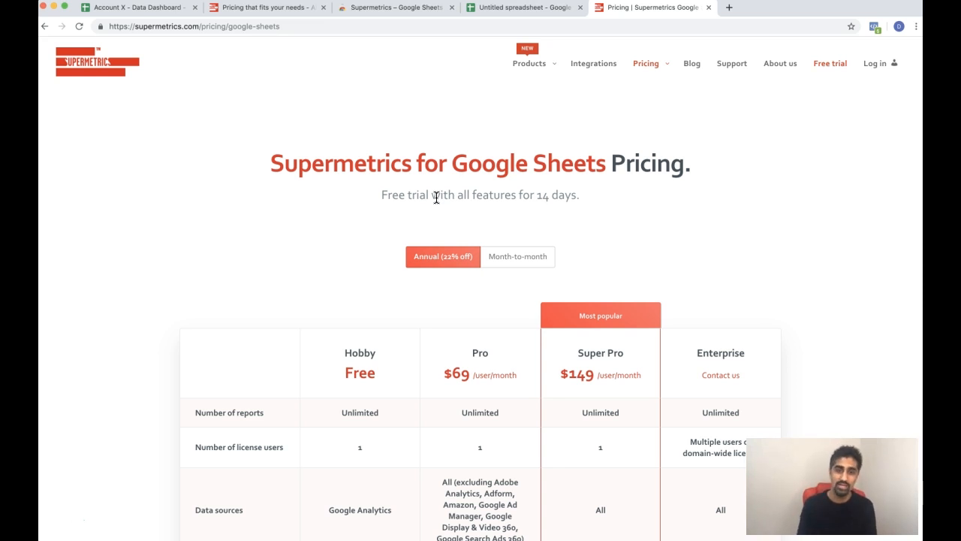
Open the Supermetrics Integrations page and look through the full list of supported data sources.
click(590, 64)
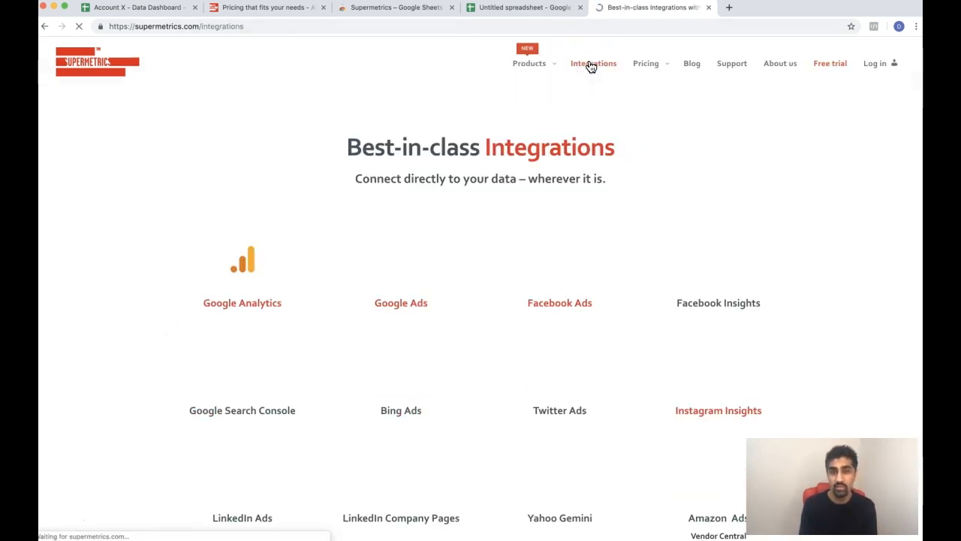
scroll(218, 406, down, 3)
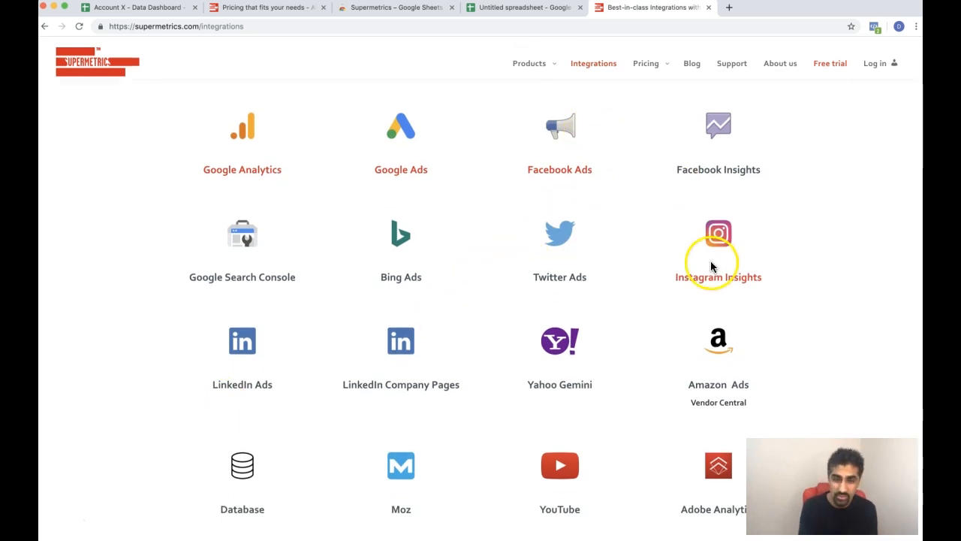
scroll(714, 165, down, 5)
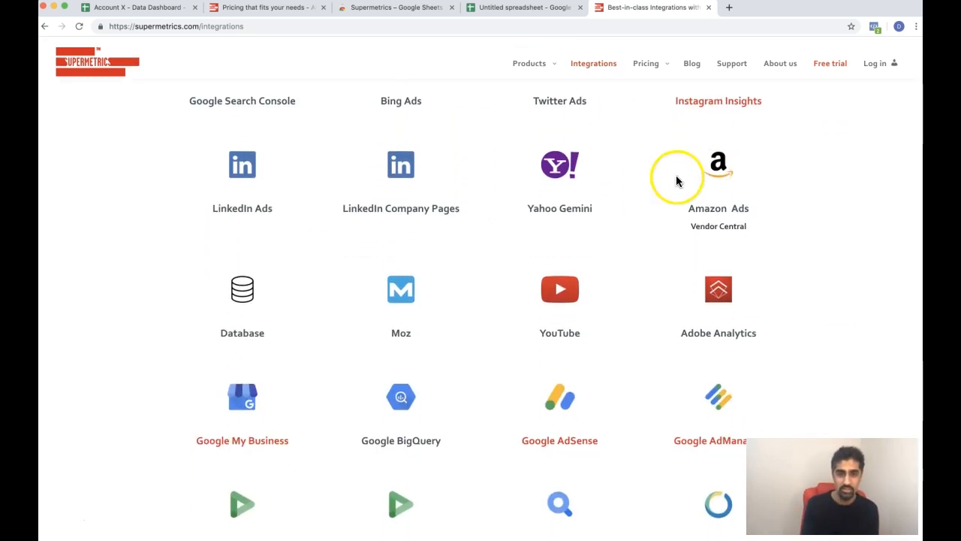
scroll(564, 307, down, 8)
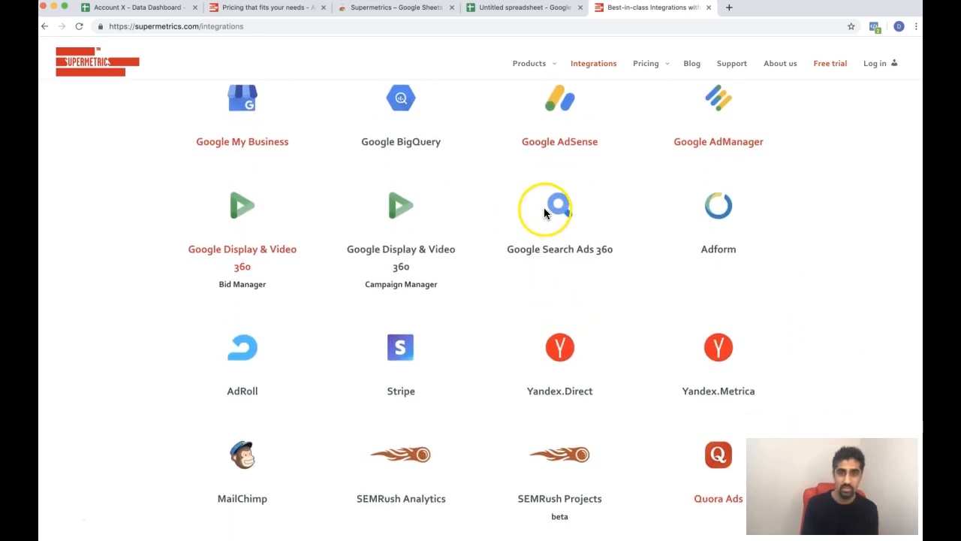
scroll(329, 357, down, 2)
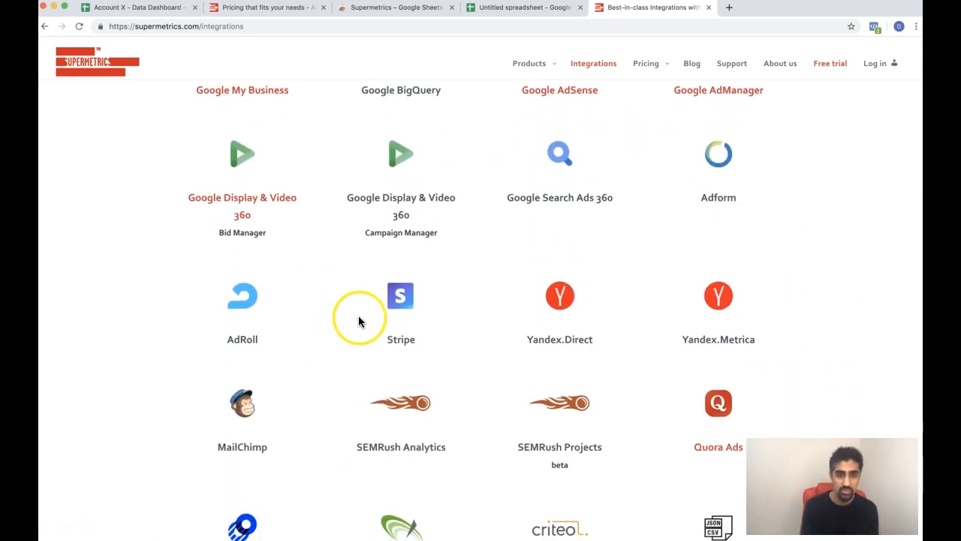
scroll(392, 306, down, 4)
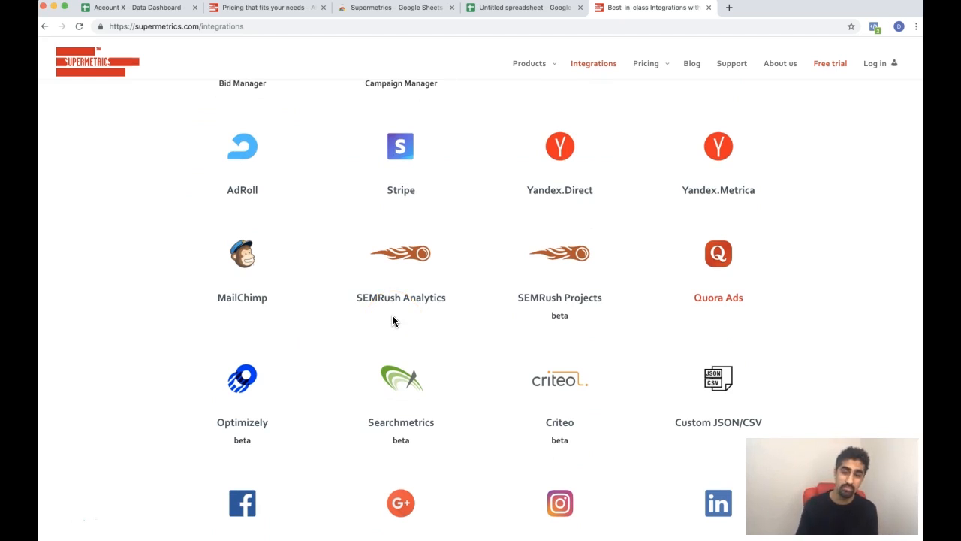
scroll(392, 316, down, 14)
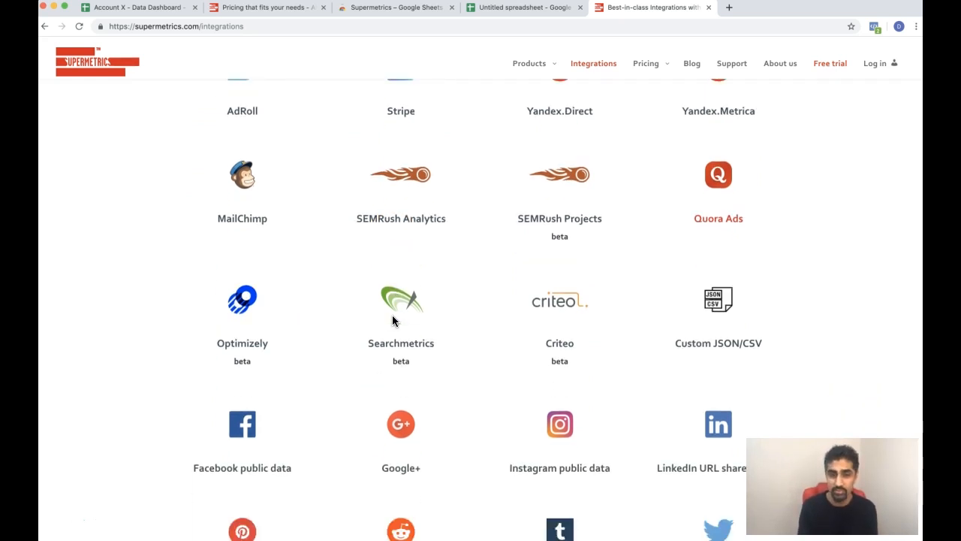
scroll(392, 320, up, 20)
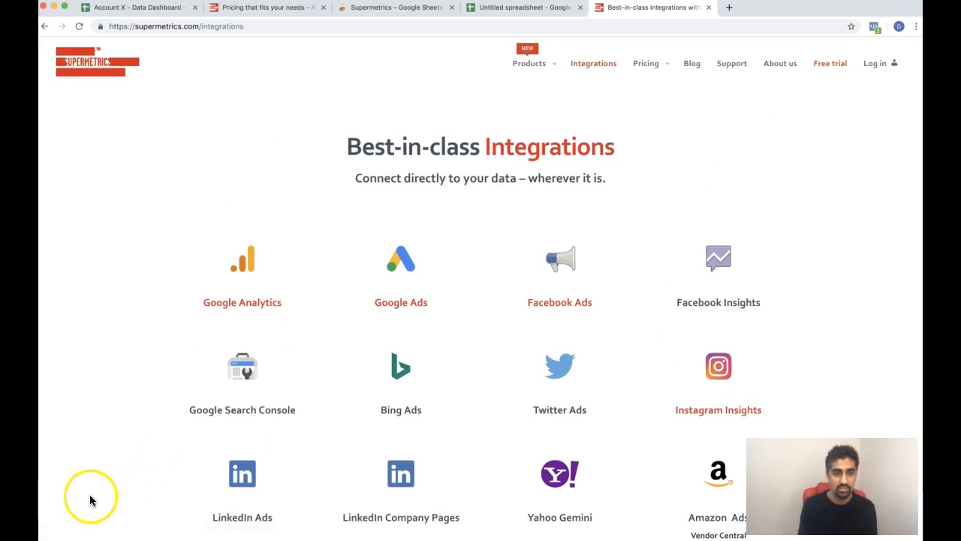